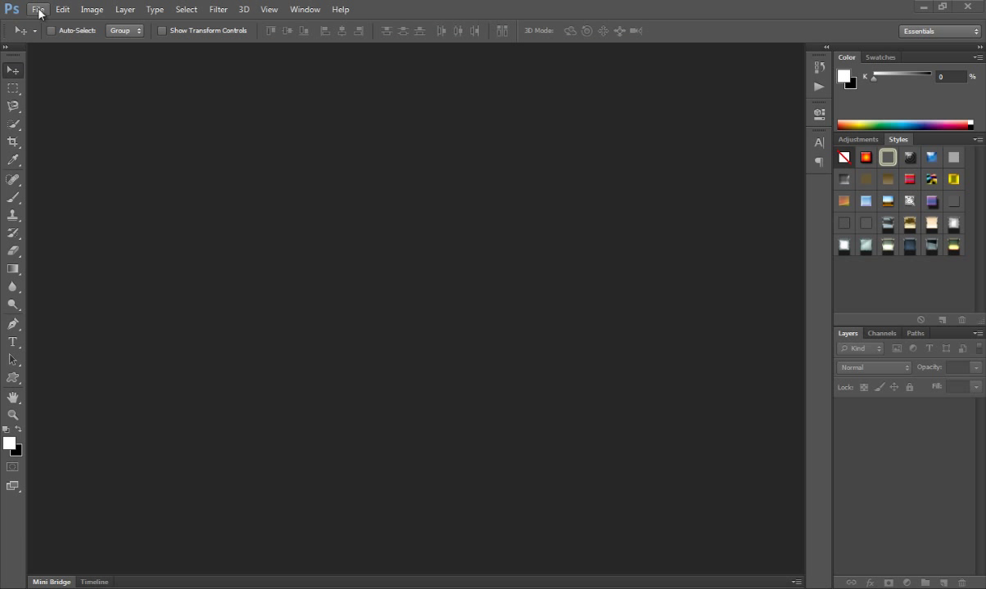
# Step: Create Untitled-1, a blank 1000 × 500 pixel document with a white background
pyautogui.click(38, 9)
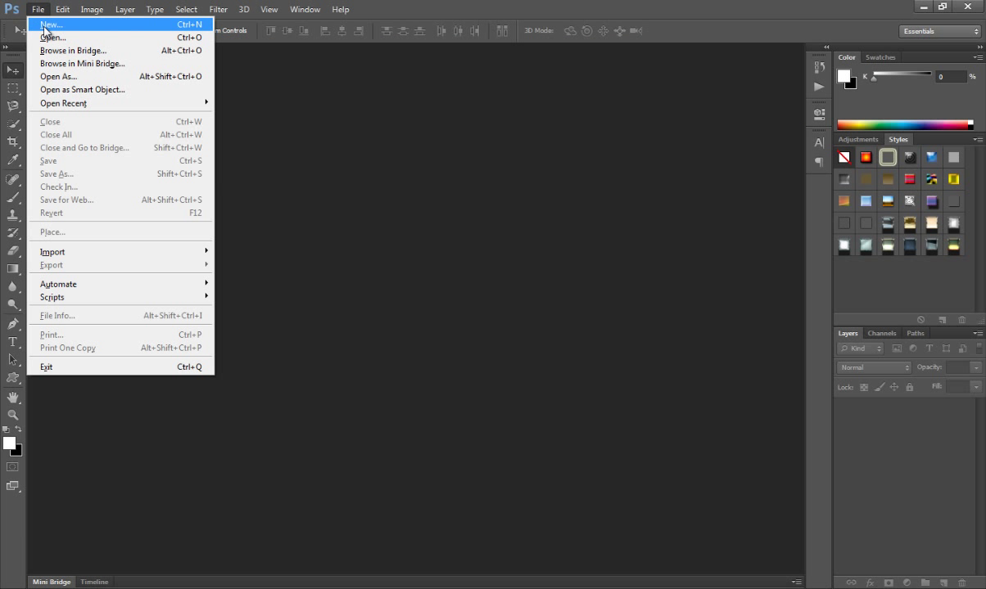
pyautogui.click(45, 25)
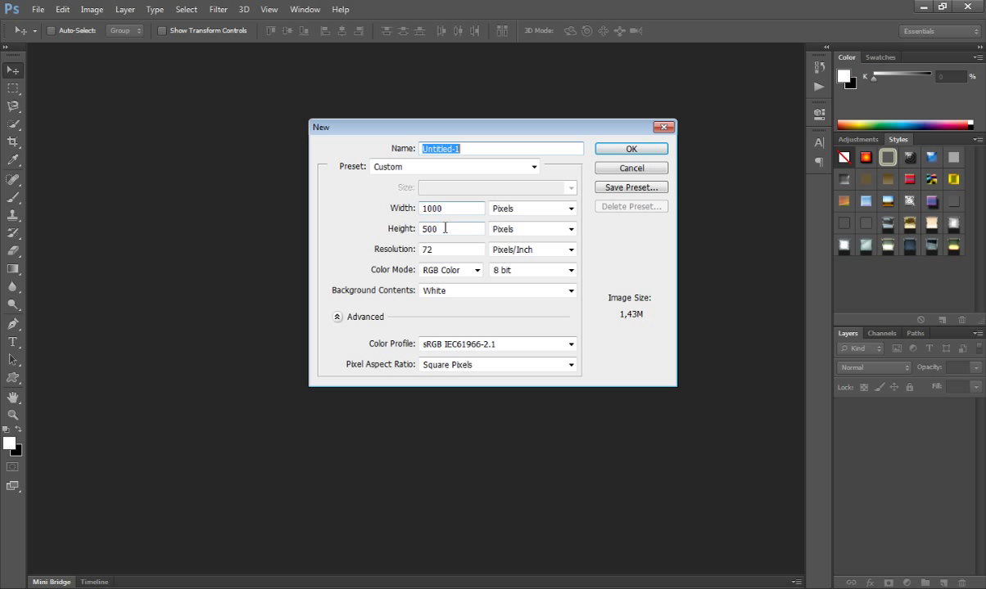
pyautogui.click(631, 150)
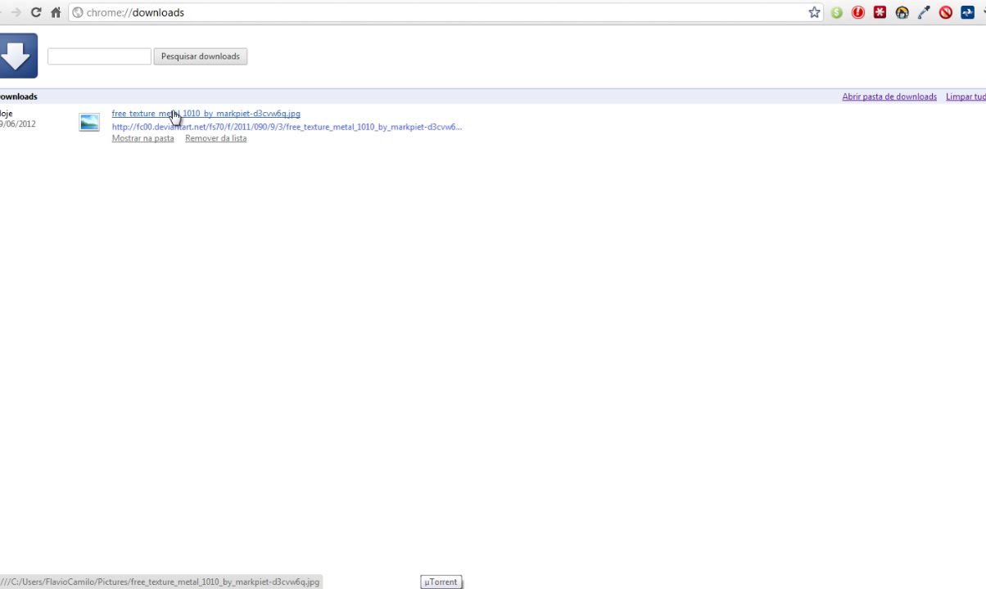
# Step: Drag the downloaded scratched-metal texture from Chrome's Downloads page onto the Untitled-1 canvas
pyautogui.moveTo(174, 121); pyautogui.dragTo(377, 290)
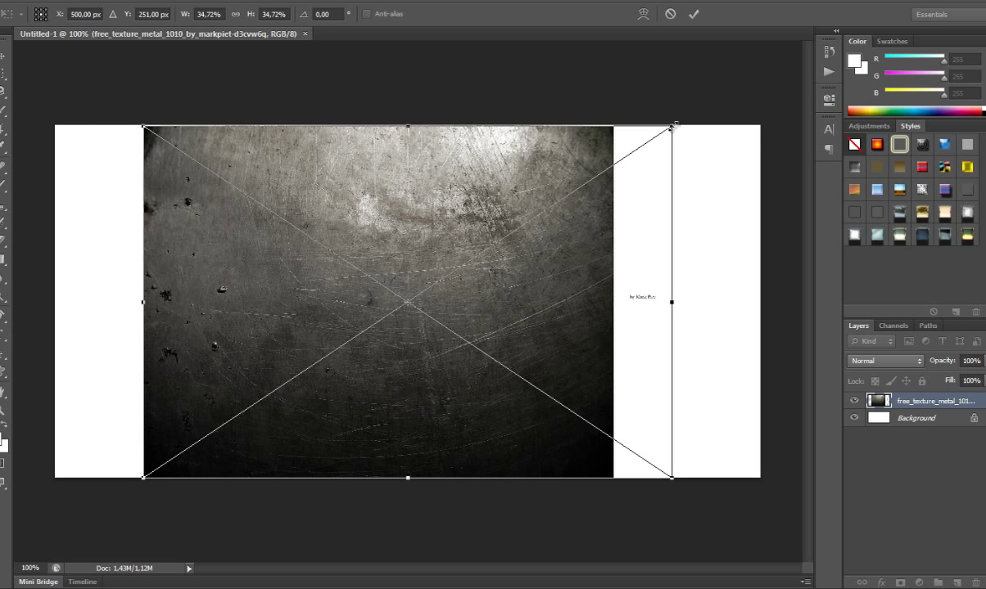
# Step: Drag the texture's transform handles so it roughly covers the whole canvas
pyautogui.moveTo(671, 126); pyautogui.dragTo(832, 102)
pyautogui.moveTo(641, 270); pyautogui.dragTo(684, 263)
pyautogui.moveTo(68, 47); pyautogui.dragTo(57, 43)
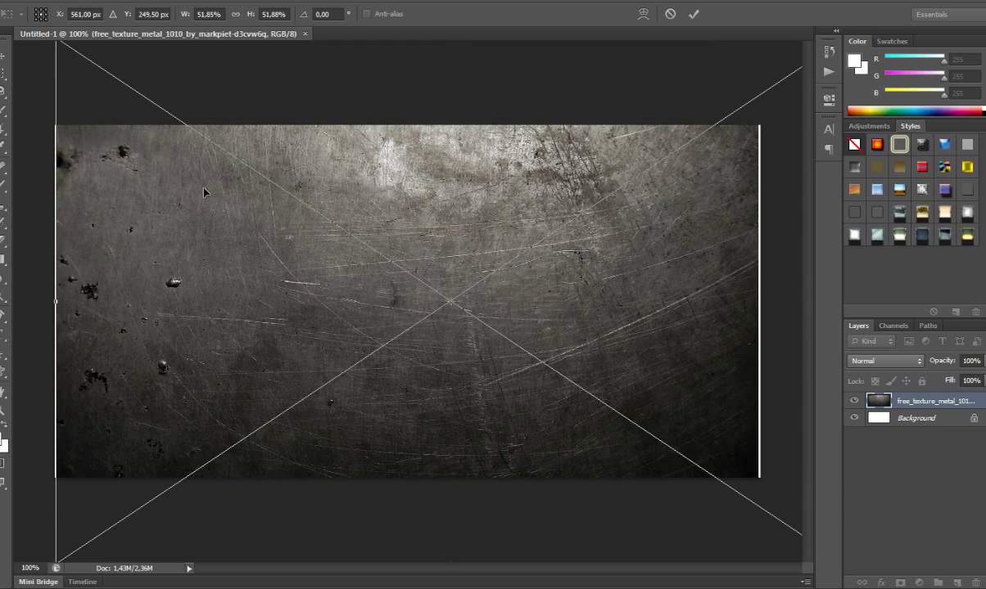
pyautogui.moveTo(191, 176); pyautogui.dragTo(197, 176)
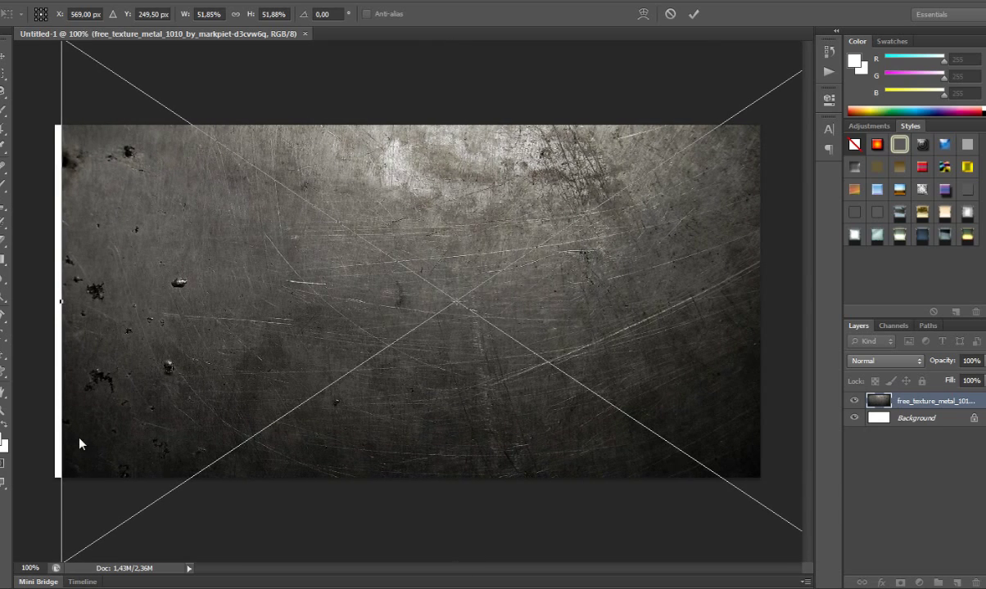
pyautogui.hotkey('alt', 'space')
pyautogui.press('Escape')
# Step: Link width and height, set the texture scale to 52.85%, and commit the transform
pyautogui.click(235, 14)
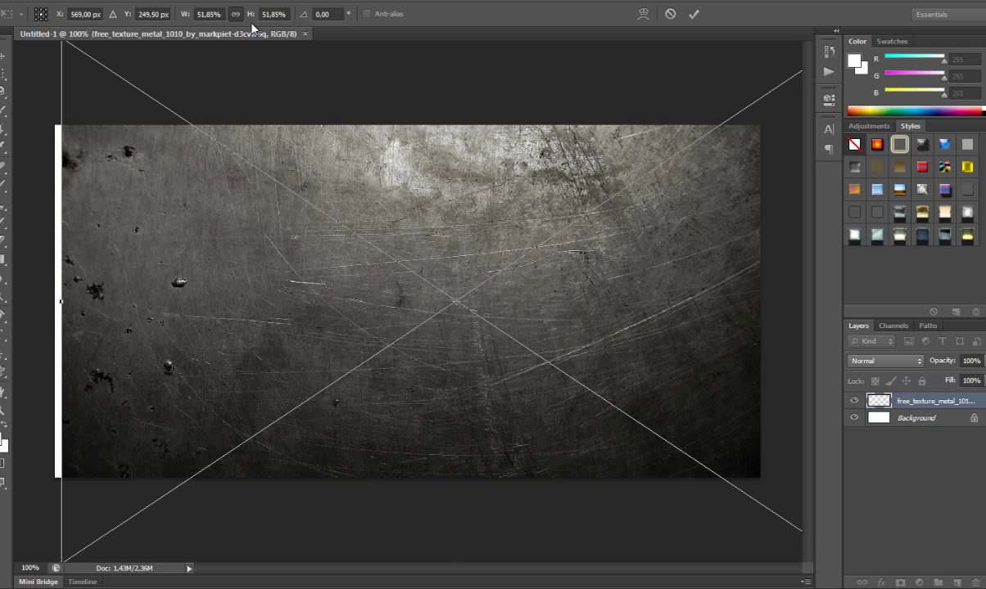
pyautogui.click(186, 18)
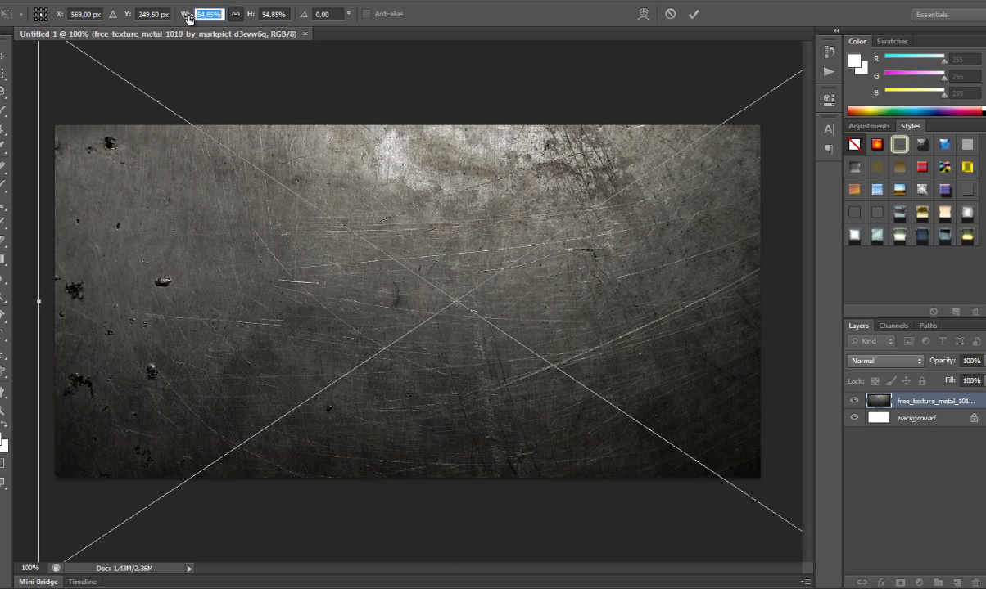
pyautogui.press('Up')
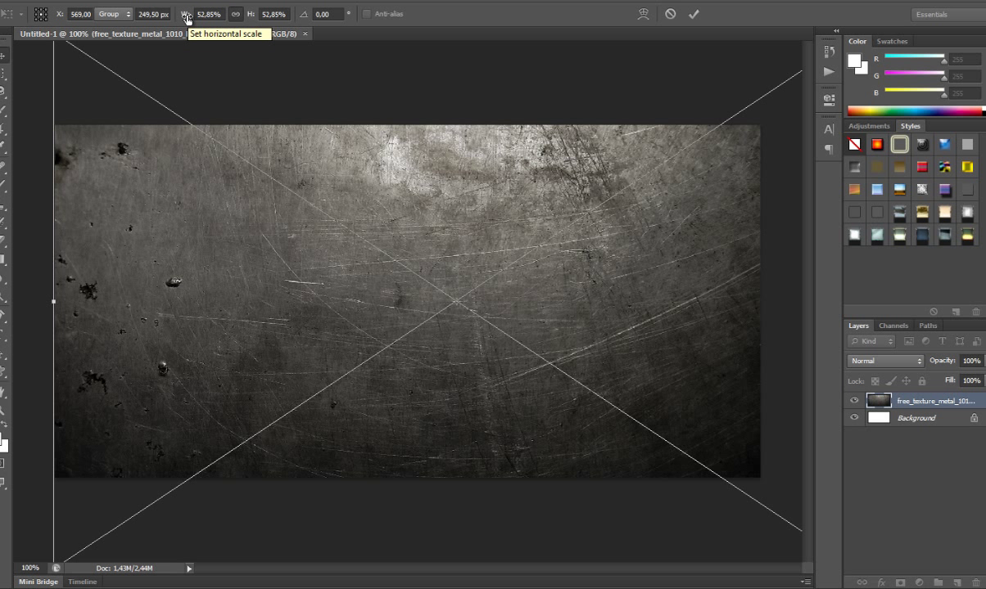
pyautogui.press('Return')
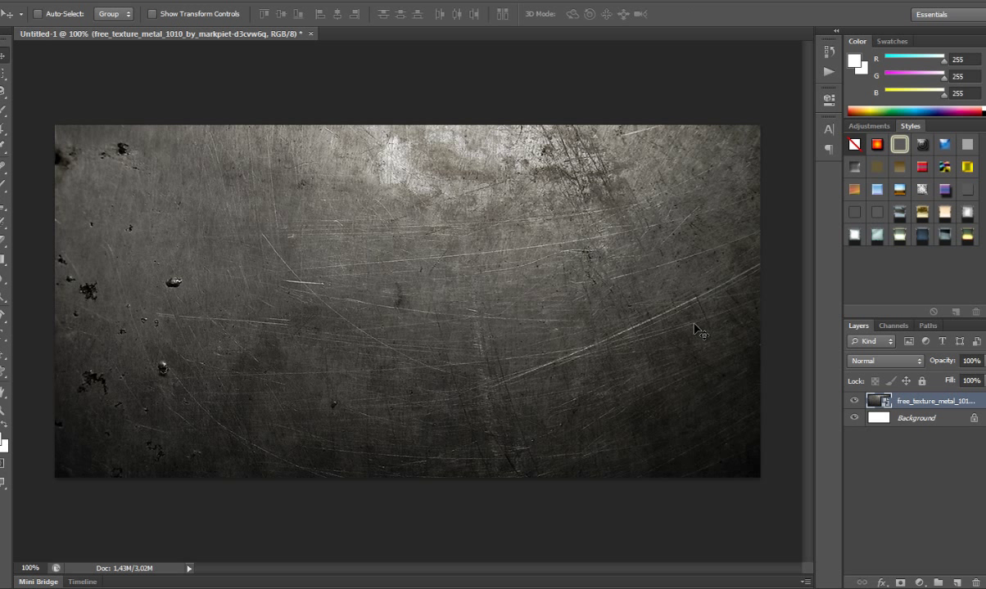
# Step: Add a Levels adjustment layer with the black input level raised to 48
pyautogui.click(920, 583)
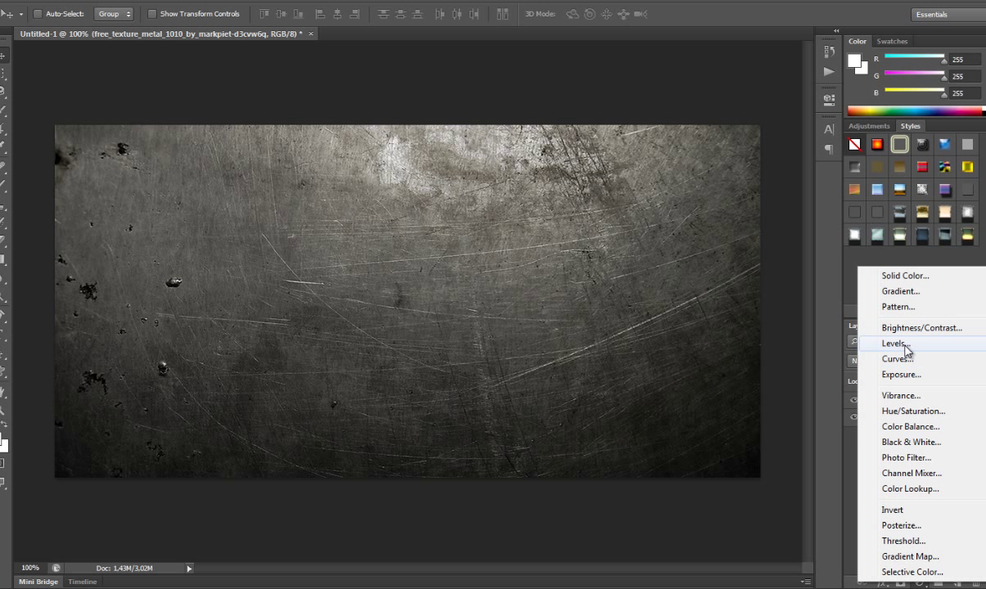
pyautogui.click(849, 348)
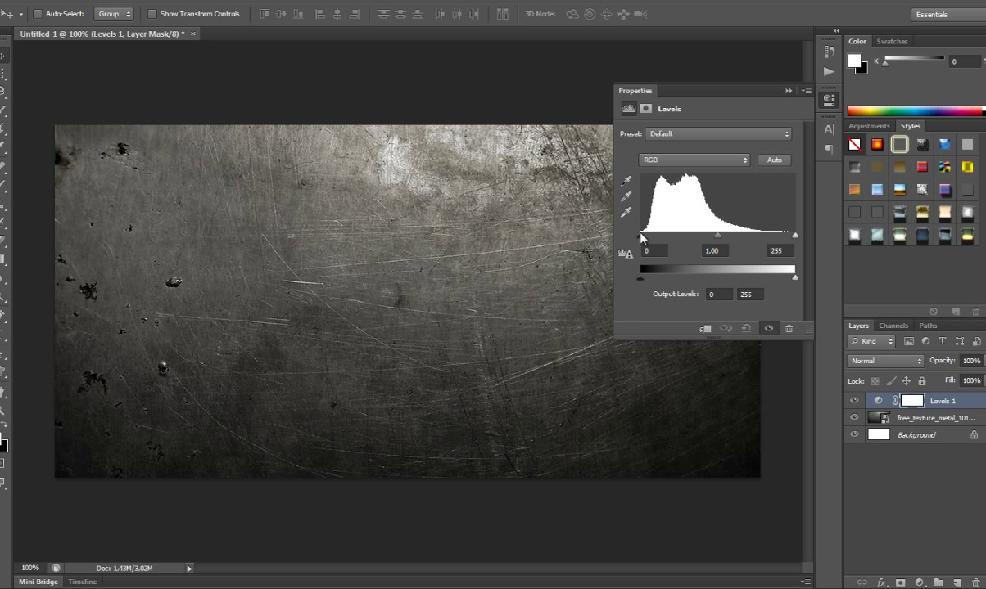
pyautogui.moveTo(641, 236); pyautogui.dragTo(664, 240)
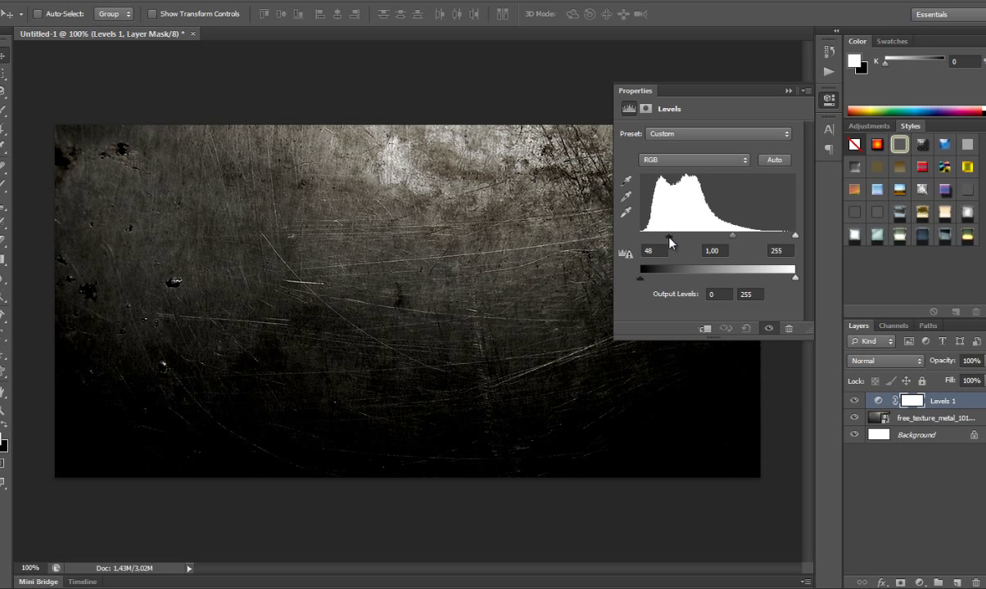
pyautogui.click(787, 91)
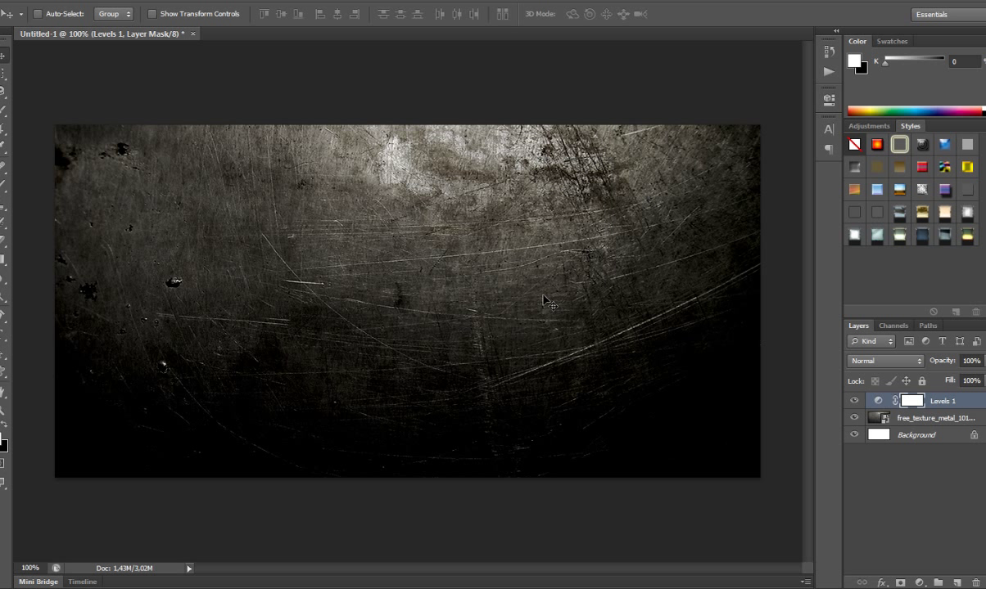
pyautogui.click(2, 336)
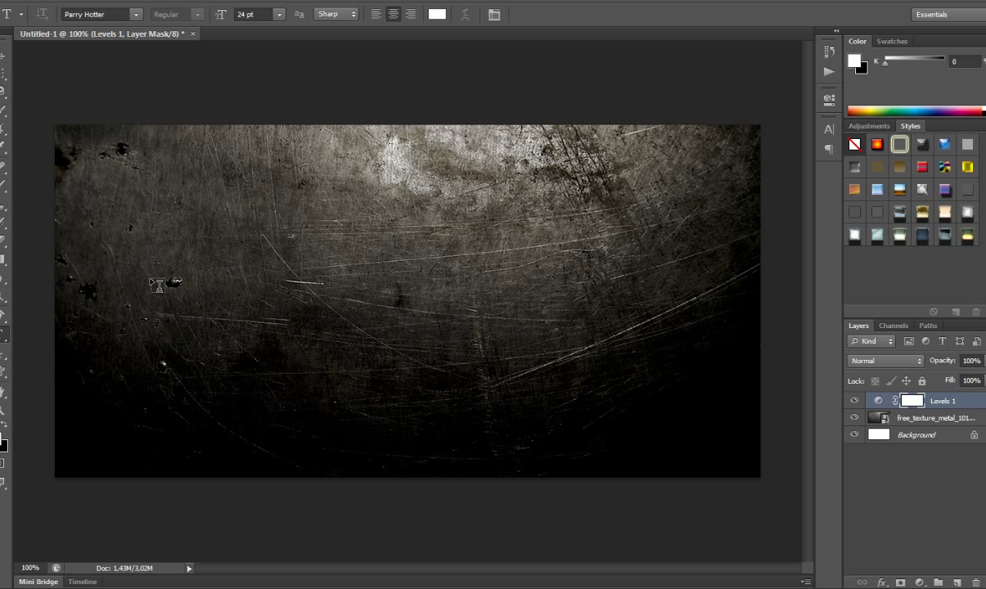
# Step: Type 'Harry Potter' as a new text layer on the left of the canvas
pyautogui.click(181, 277)
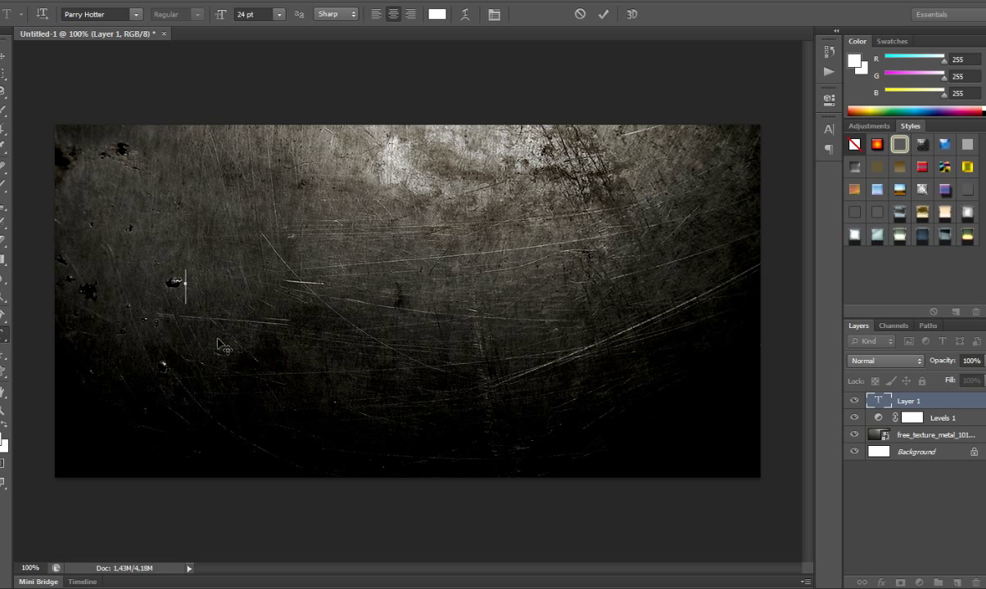
pyautogui.write('Harry Potter')
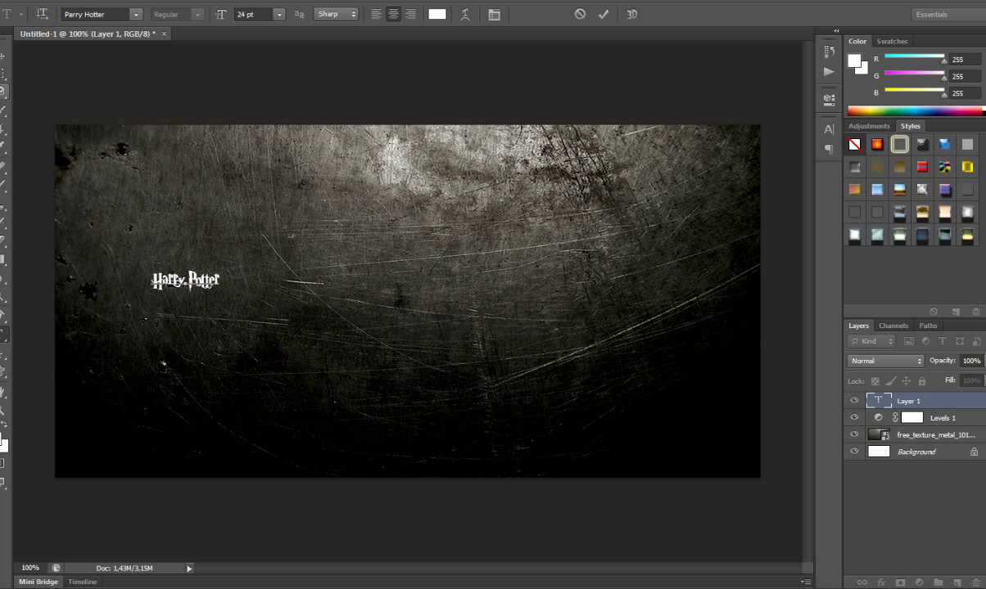
pyautogui.click(4, 55)
# Step: Move the Harry Potter text to the canvas centre and scale it up across the texture
pyautogui.moveTo(161, 292); pyautogui.dragTo(355, 322)
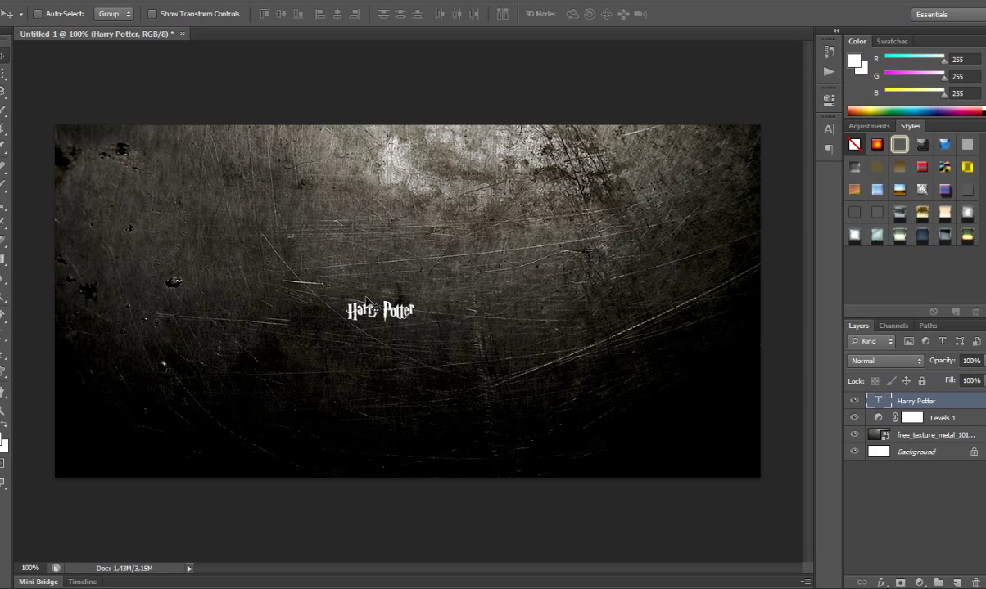
pyautogui.hotkey('ctrl', 't')
pyautogui.moveTo(419, 300); pyautogui.dragTo(726, 216)
pyautogui.moveTo(546, 281); pyautogui.dragTo(583, 301)
pyautogui.moveTo(731, 181); pyautogui.dragTo(717, 200)
pyautogui.press('Return')
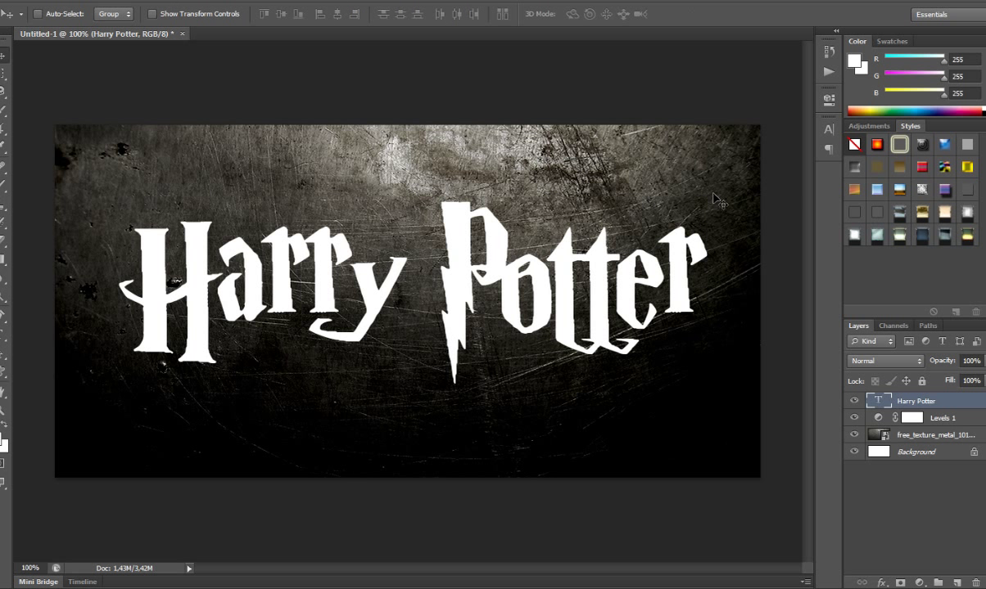
# Step: Open Layer Style for the Harry Potter layer and enable Drop Shadow
pyautogui.rightClick(931, 402)
pyautogui.press('Escape')
pyautogui.rightClick(965, 405)
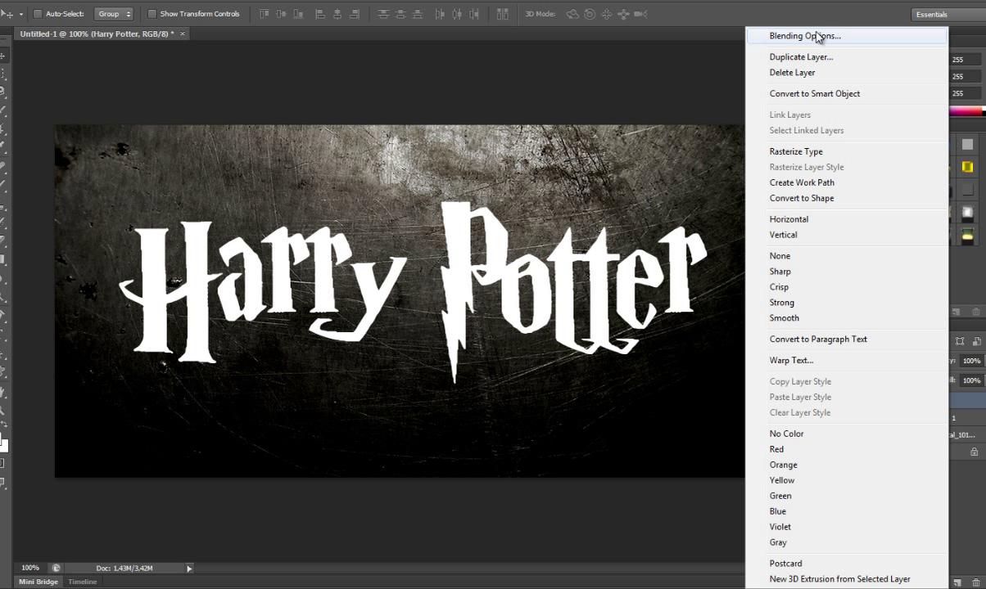
pyautogui.click(962, 542)
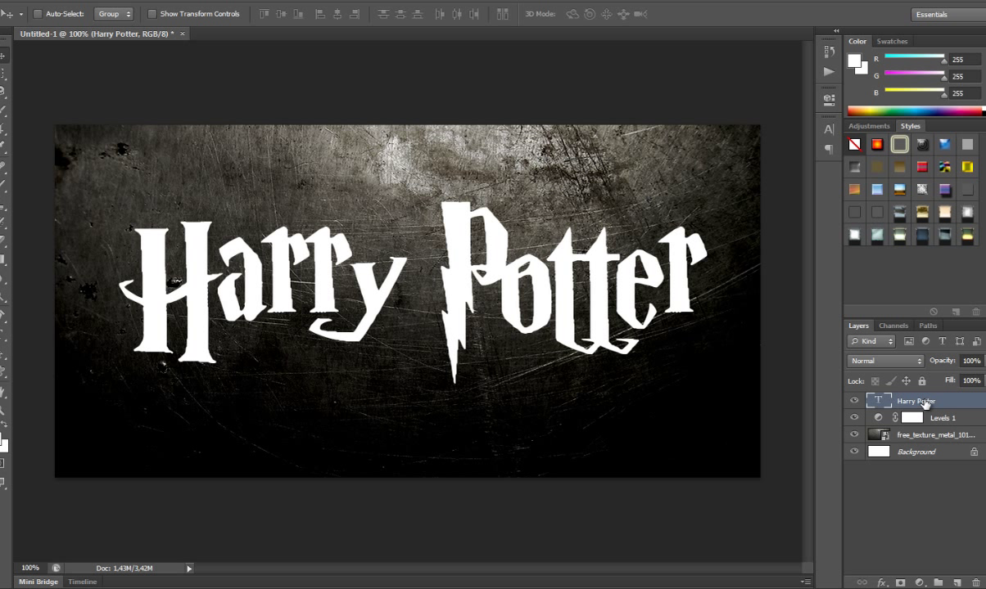
pyautogui.doubleClick(955, 403)
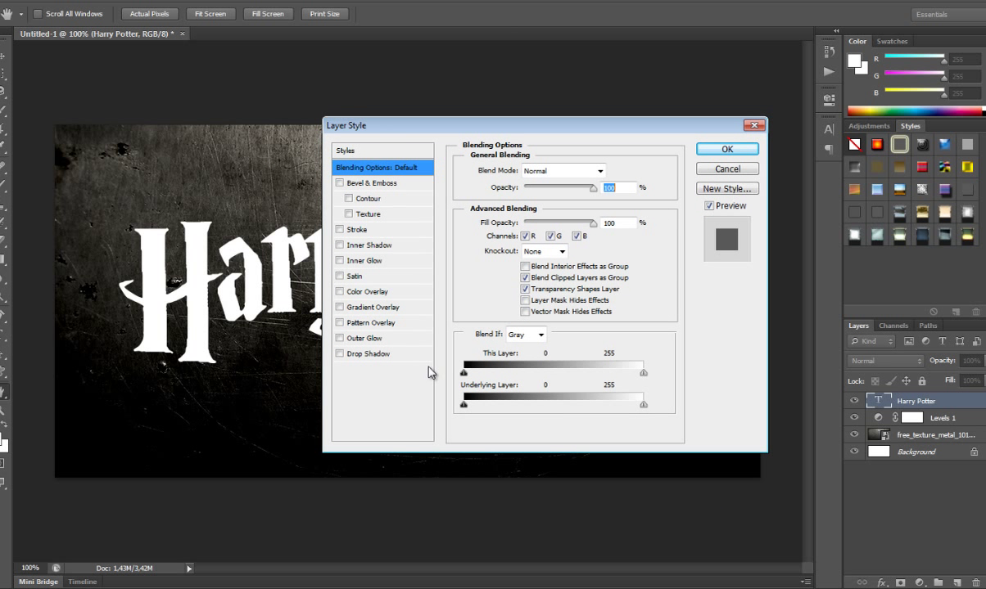
pyautogui.click(381, 359)
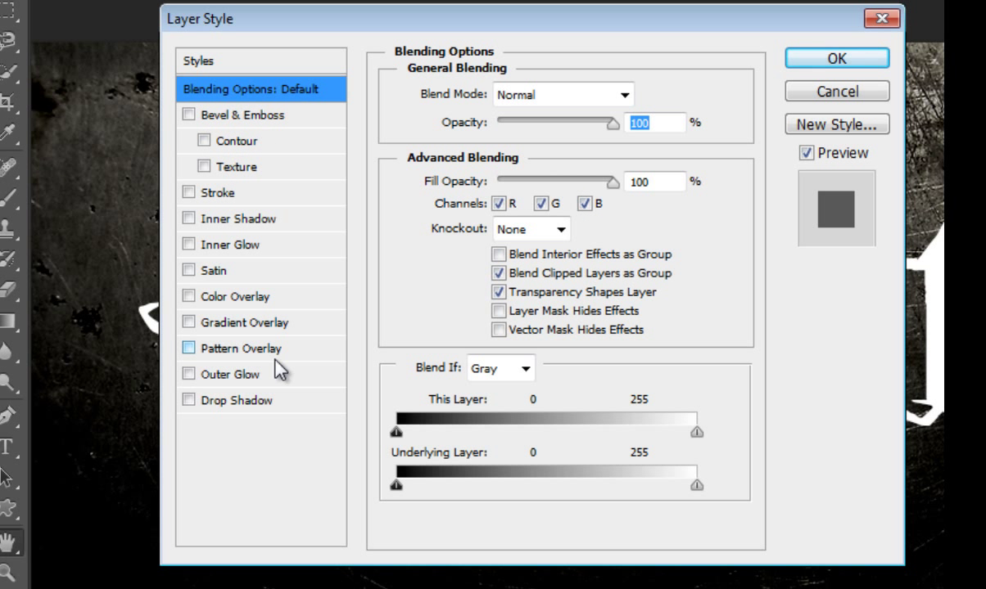
pyautogui.click(263, 402)
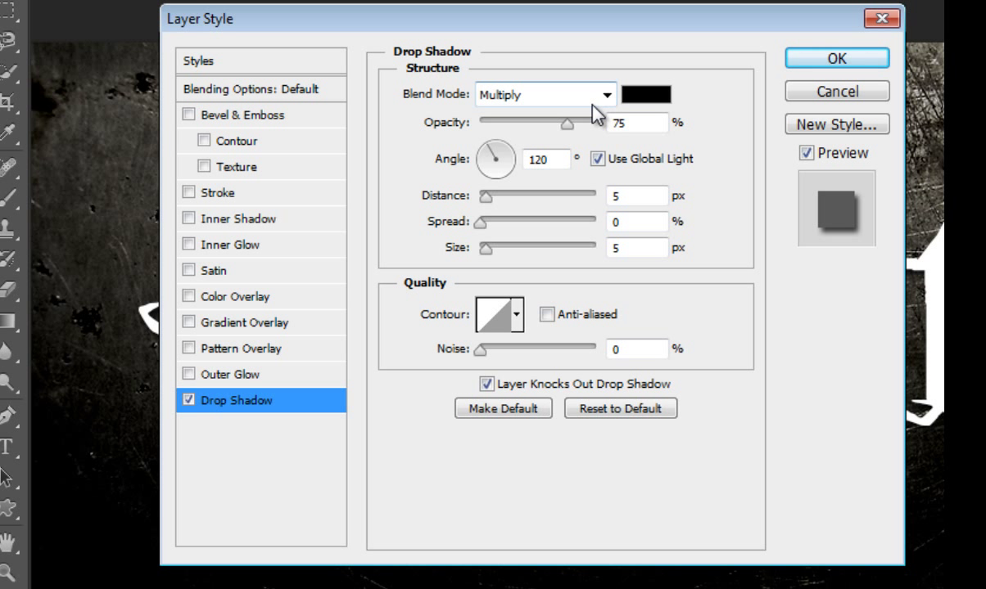
# Step: Set the drop shadow to 46% opacity, 30° angle and 8 px distance
pyautogui.moveTo(637, 124); pyautogui.dragTo(598, 136)
pyautogui.write('46')
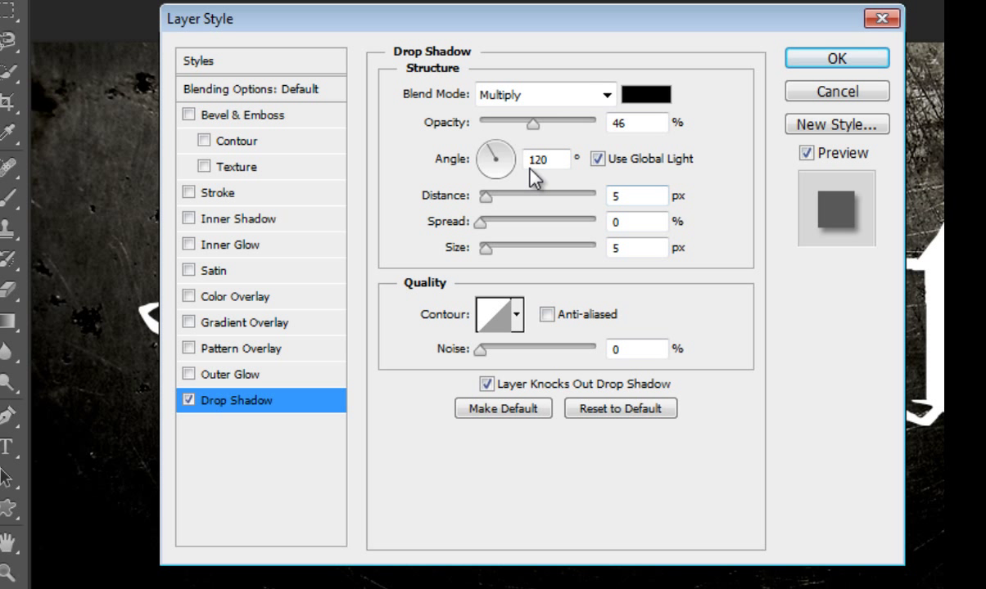
pyautogui.moveTo(557, 159); pyautogui.dragTo(496, 158)
pyautogui.write('30')
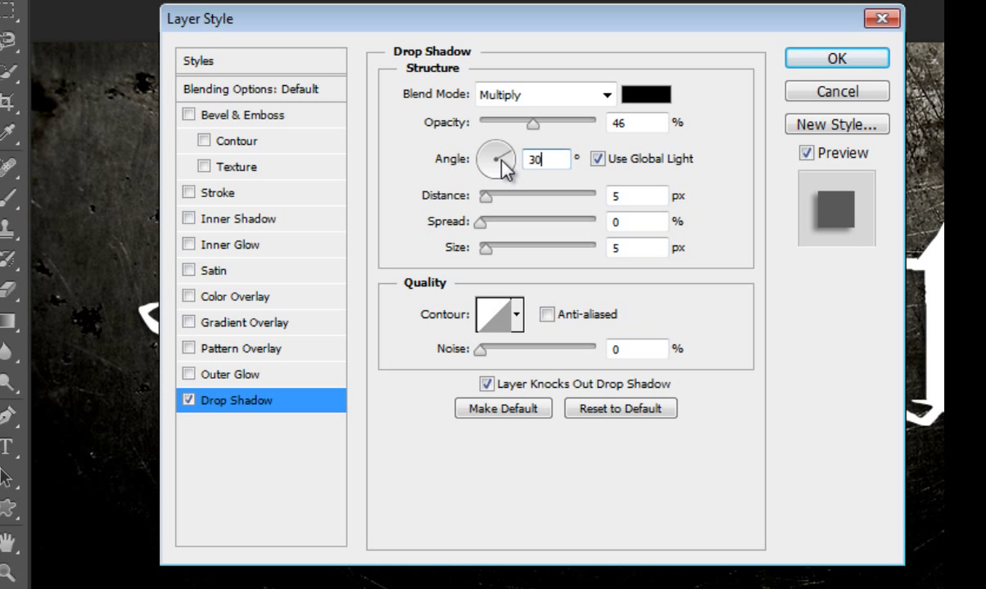
pyautogui.moveTo(631, 191); pyautogui.dragTo(542, 209)
pyautogui.write('8')
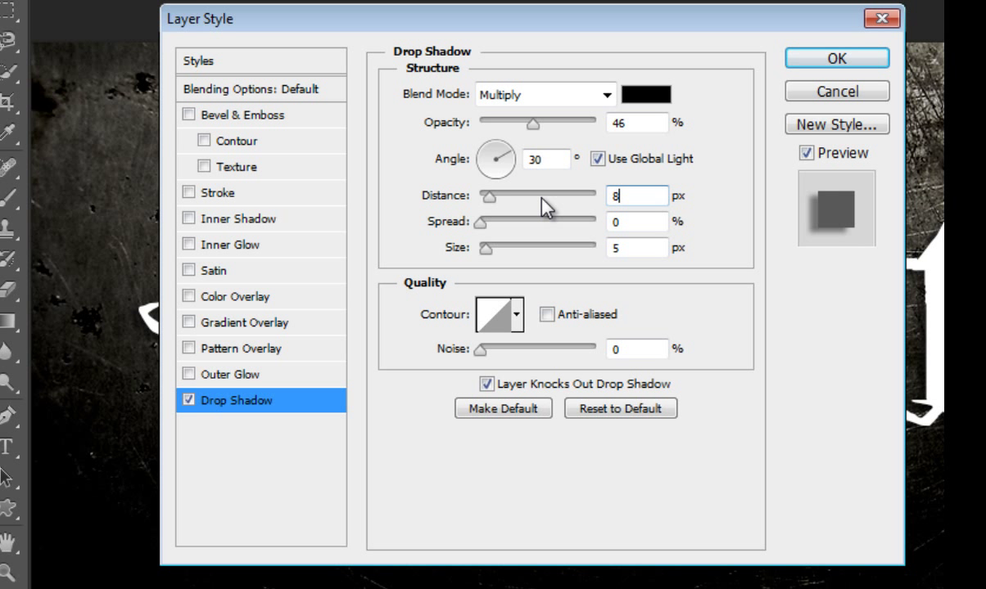
pyautogui.press('Tab')
pyautogui.press('Tab')
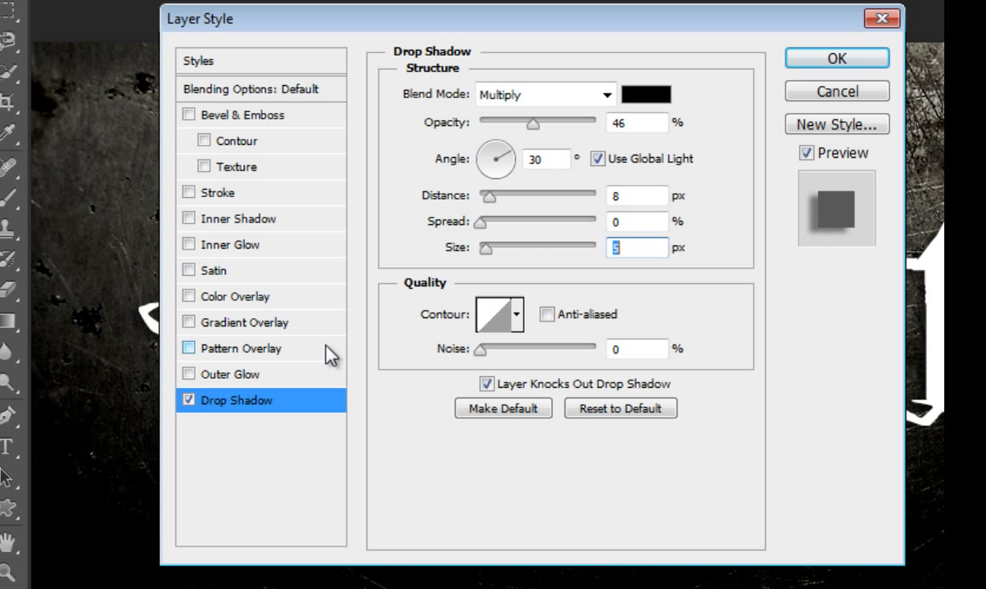
# Step: Enable a Chisel Hard Bevel & Emboss of size 30, entering 90 and 55 for light angle and altitude
pyautogui.click(275, 118)
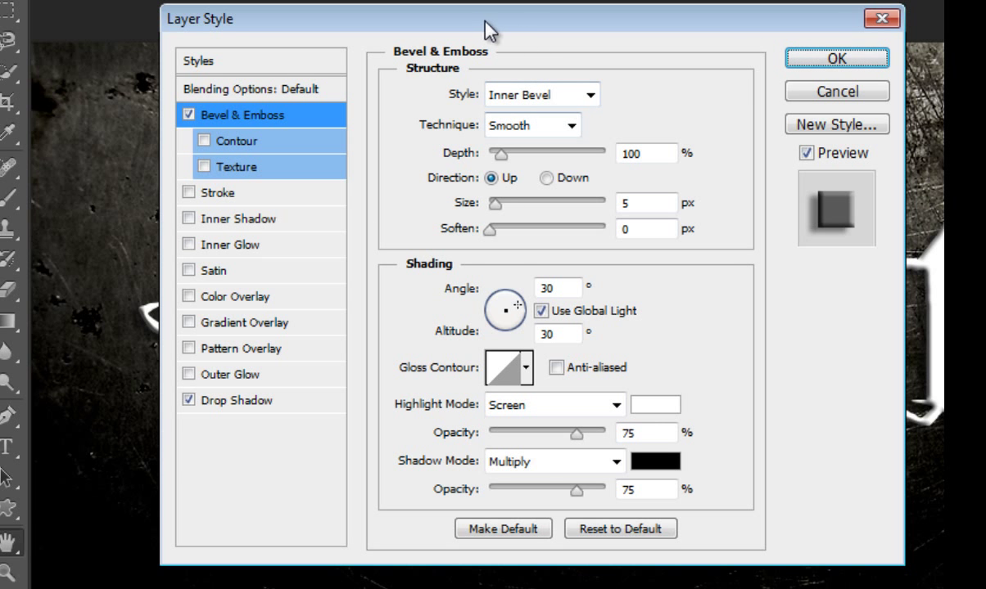
pyautogui.moveTo(483, 23); pyautogui.dragTo(410, 54)
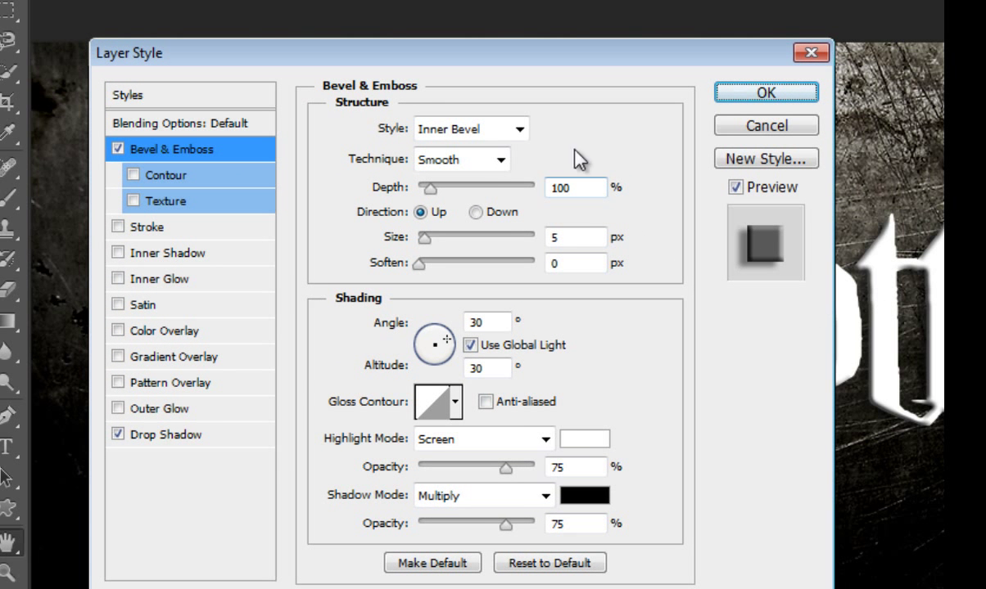
pyautogui.moveTo(519, 64); pyautogui.dragTo(523, 56)
pyautogui.click(501, 156)
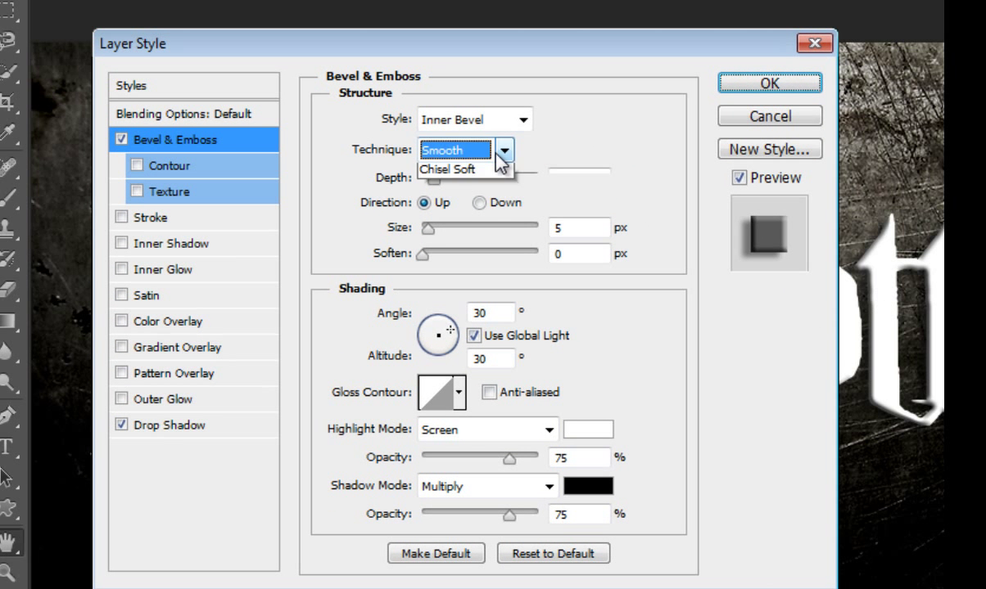
pyautogui.click(495, 196)
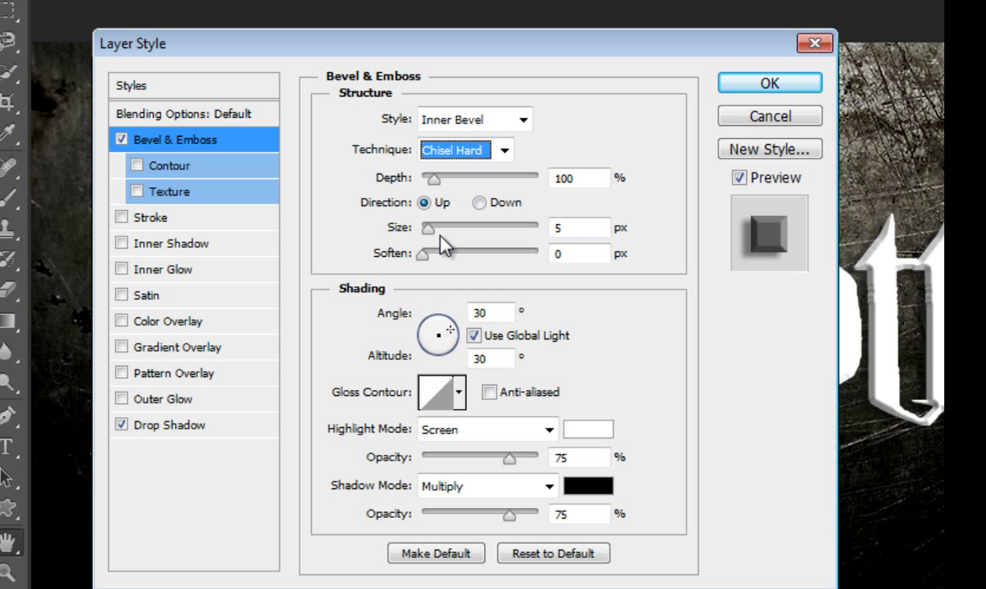
pyautogui.click(581, 231)
pyautogui.write('30')
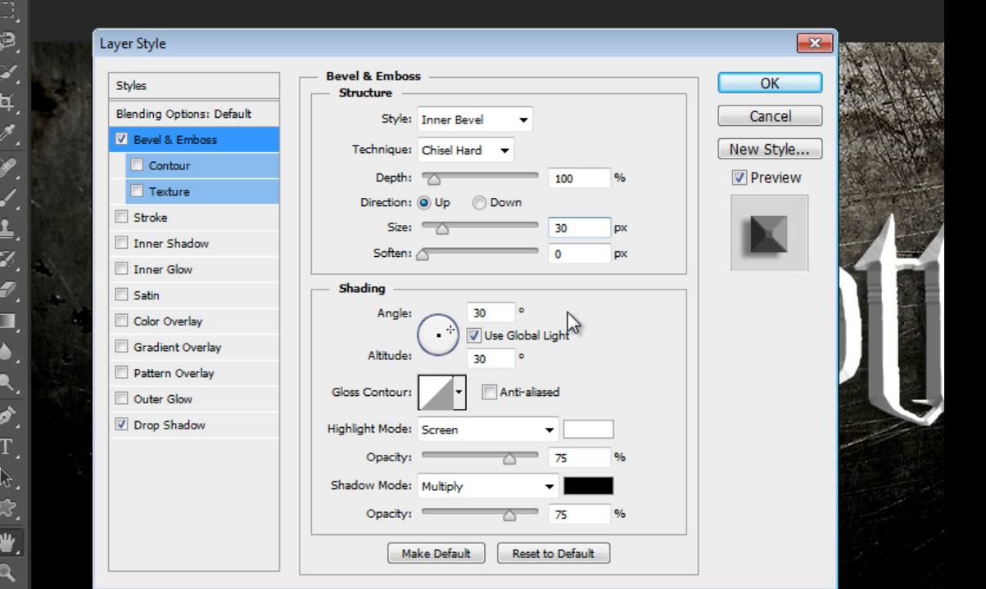
pyautogui.press('Tab')
pyautogui.press('Tab')
pyautogui.write('90')
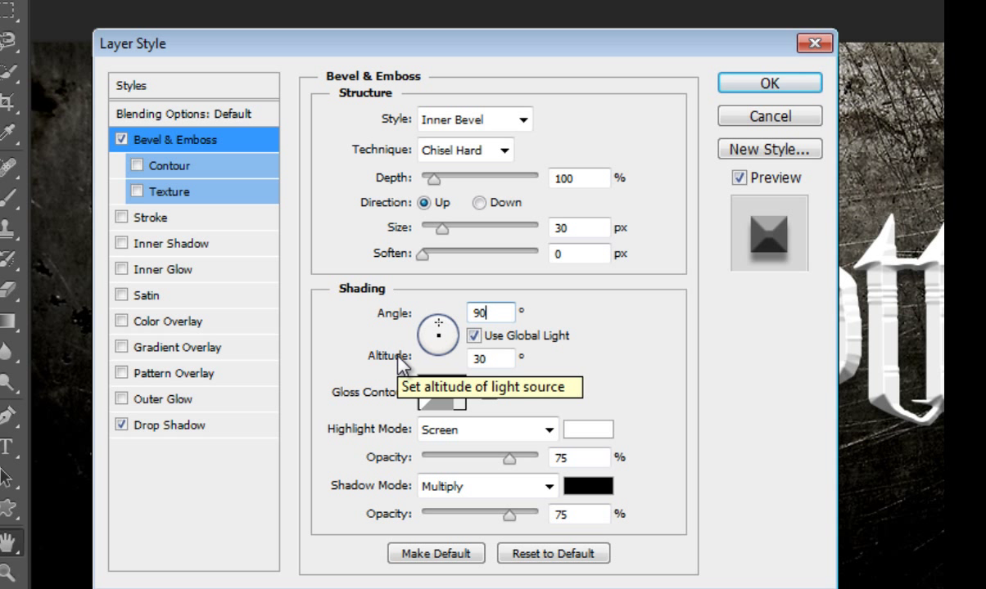
pyautogui.press('Tab')
pyautogui.write('55')
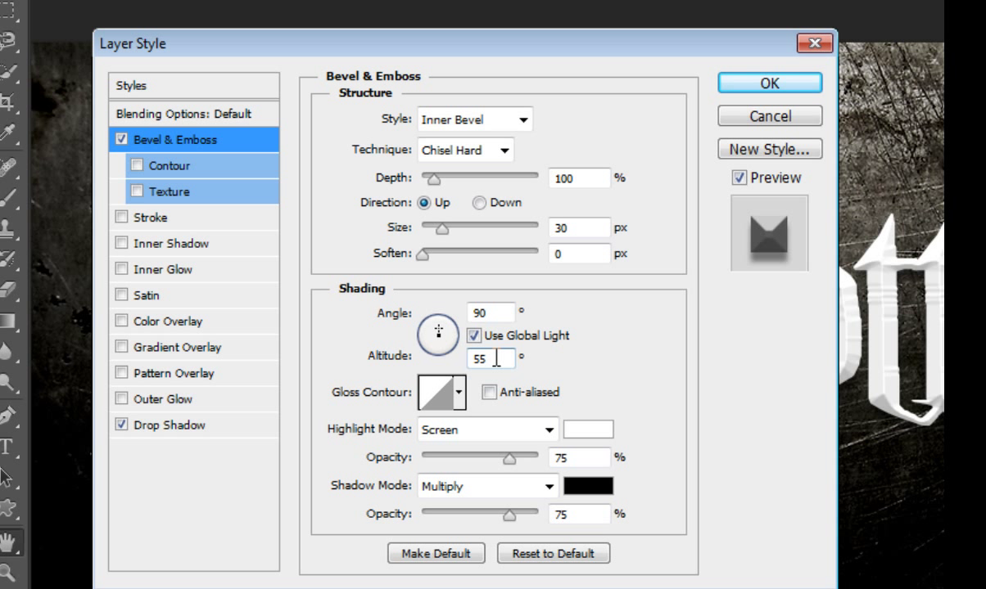
# Step: Turn off Use Global Light; set highlights to Linear Dodge 40% and shadows to 100% #333333
pyautogui.click(473, 335)
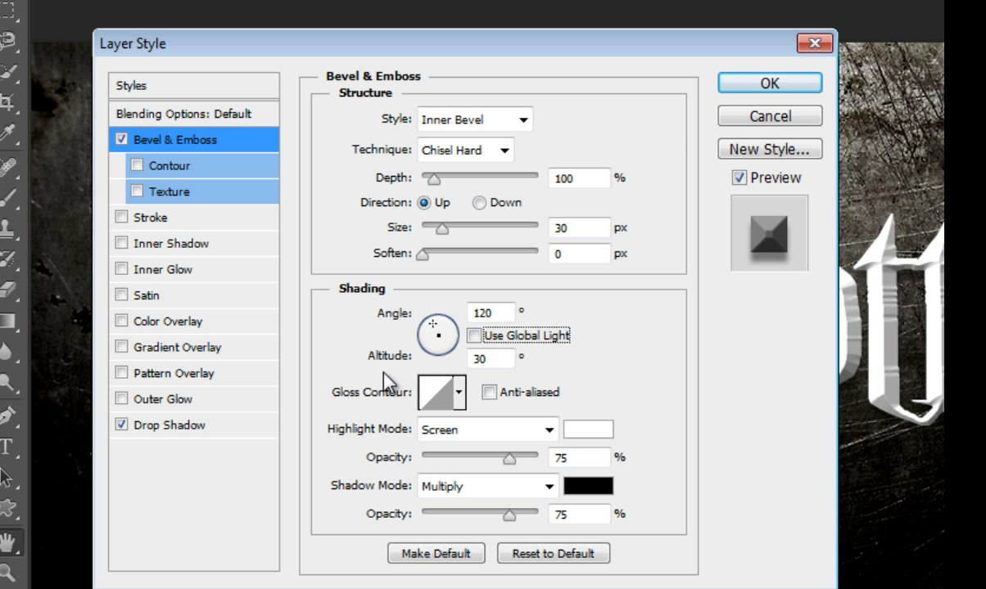
pyautogui.click(548, 430)
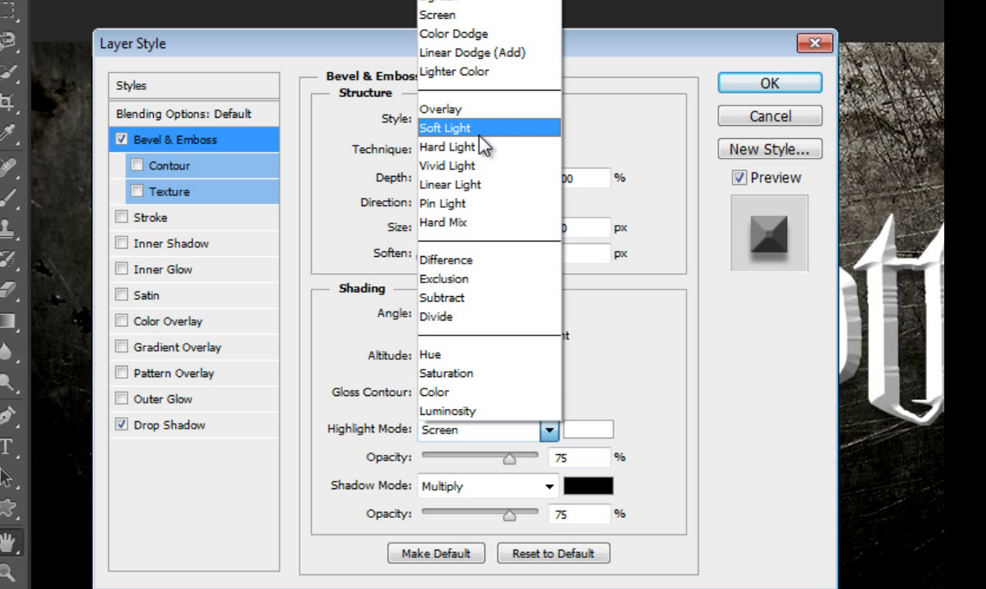
pyautogui.click(472, 54)
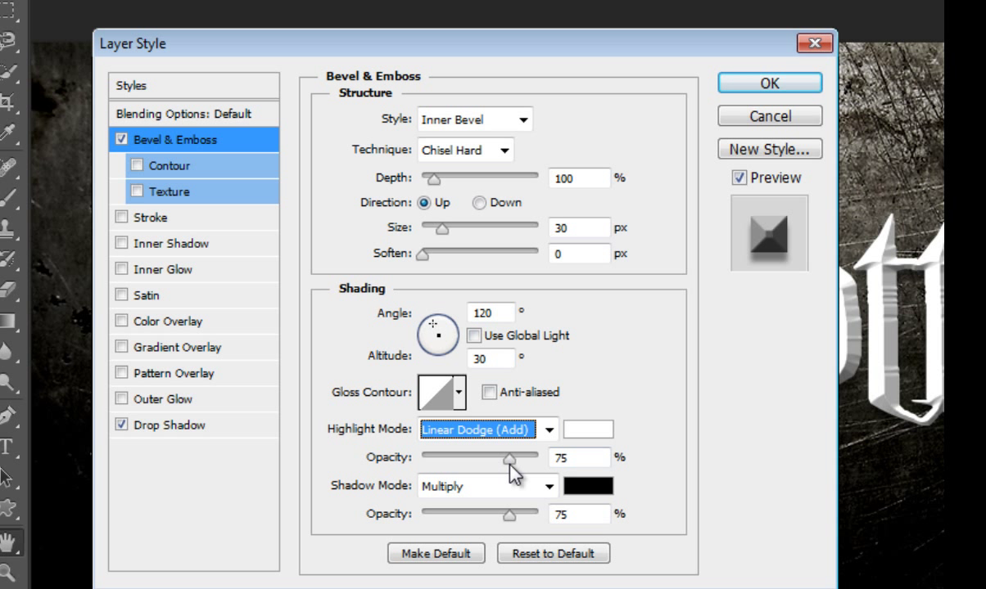
pyautogui.moveTo(509, 459); pyautogui.dragTo(471, 465)
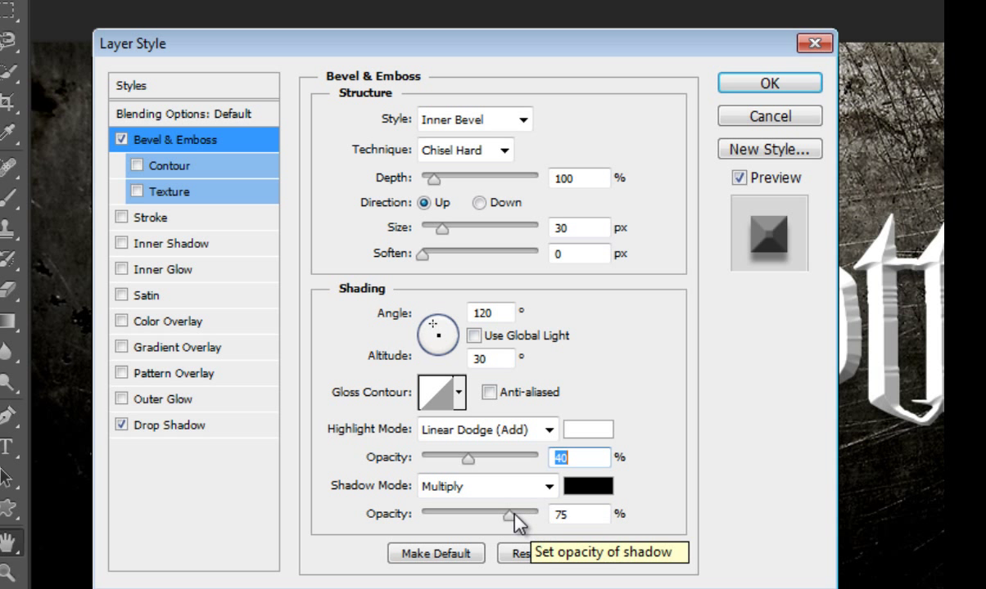
pyautogui.moveTo(511, 514); pyautogui.dragTo(565, 515)
pyautogui.click(588, 491)
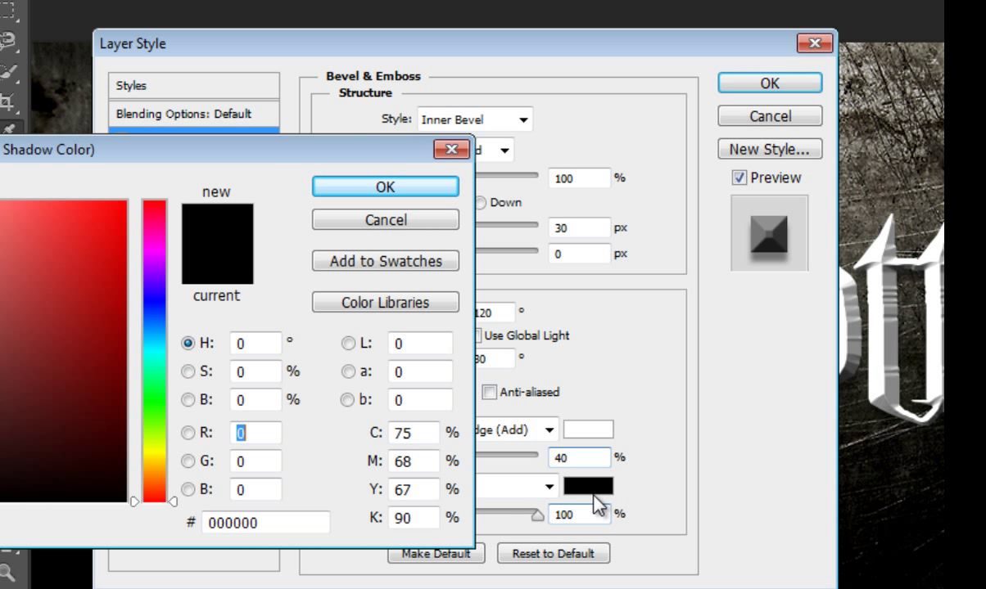
pyautogui.click(288, 521)
pyautogui.write('333333')
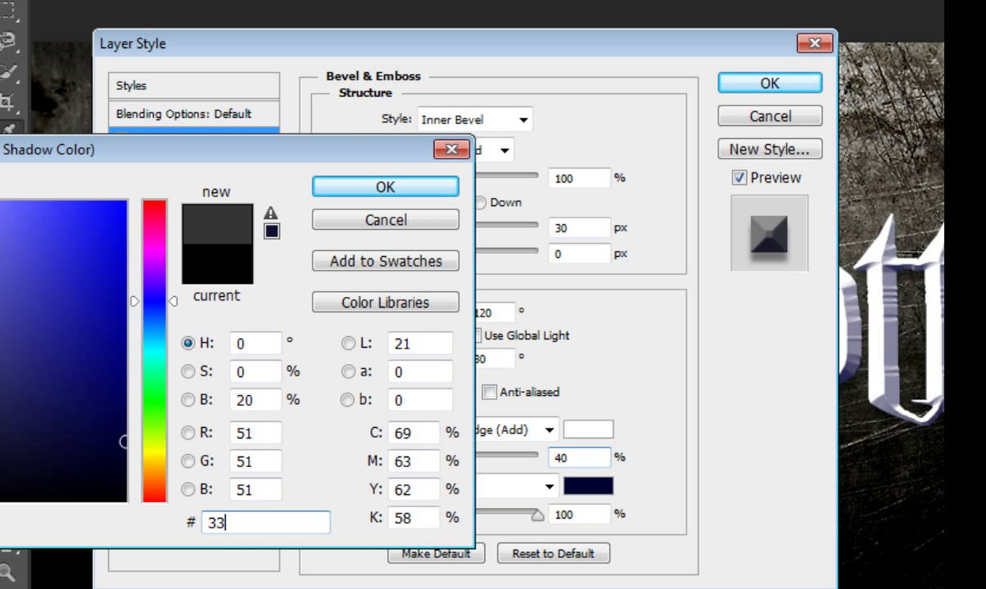
pyautogui.click(385, 188)
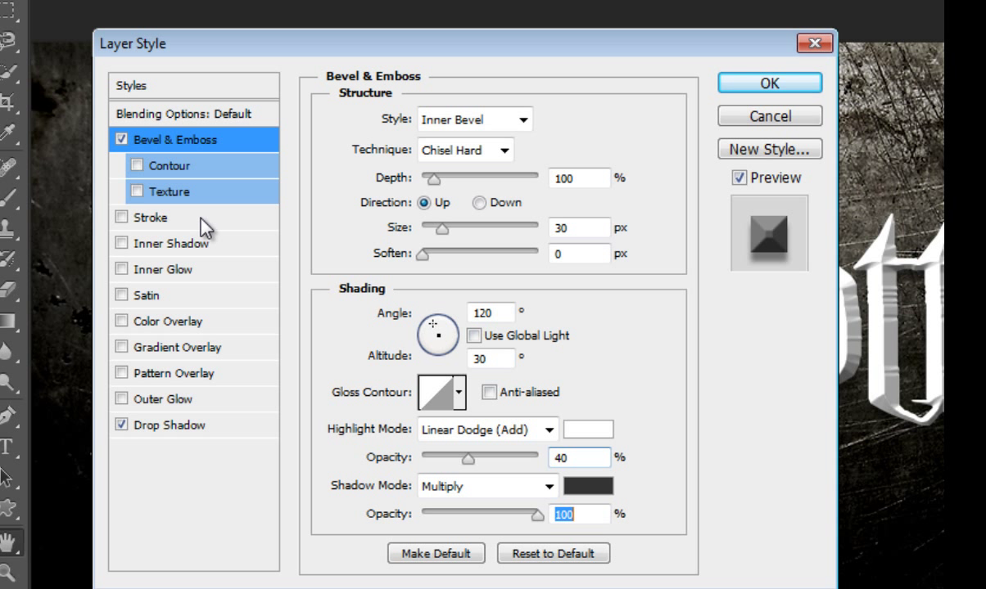
# Step: Enable the bevel's Contour with Anti-aliased and the U-shaped contour preset
pyautogui.click(187, 167)
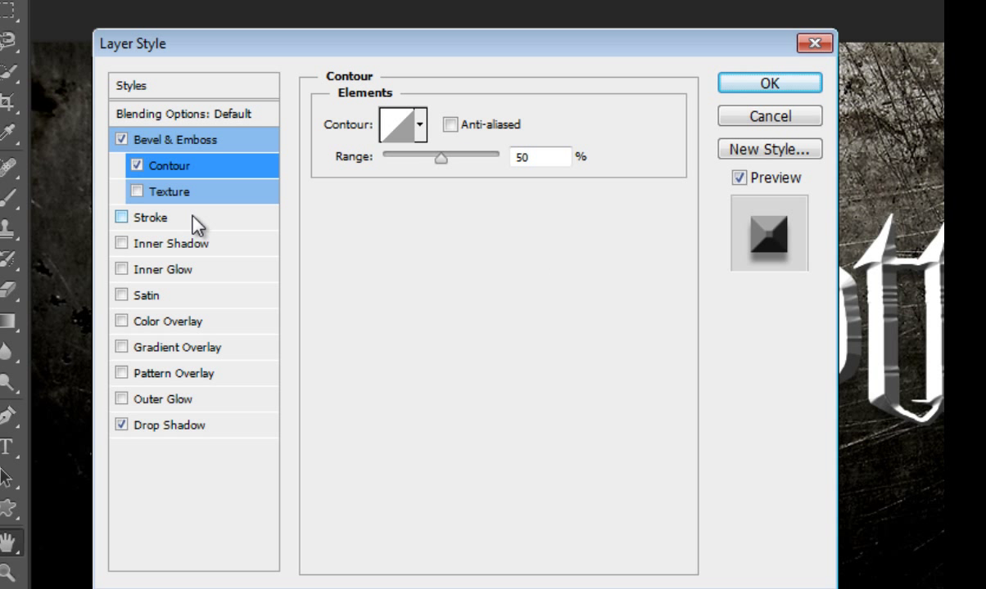
pyautogui.click(449, 126)
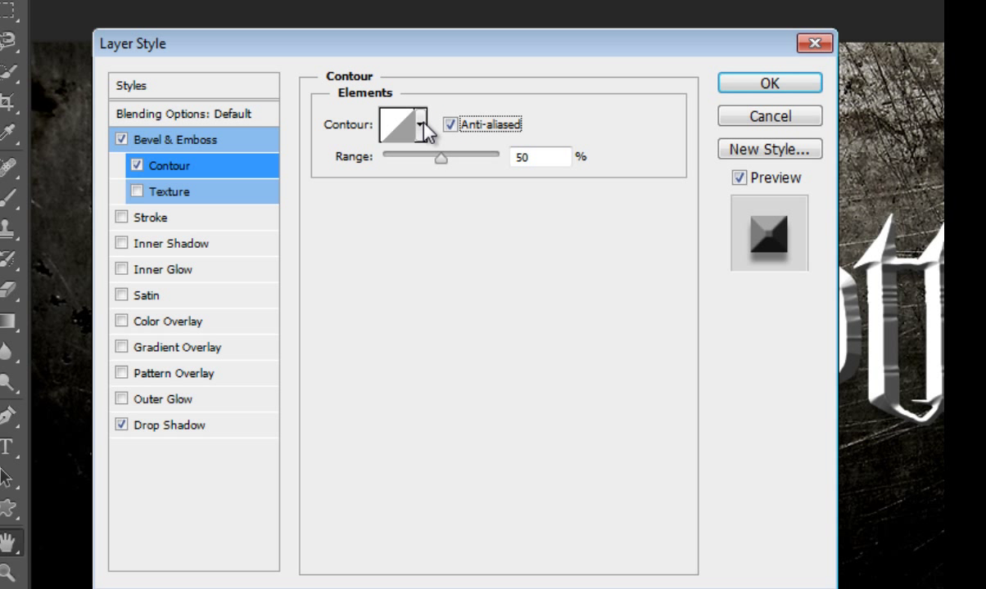
pyautogui.click(421, 124)
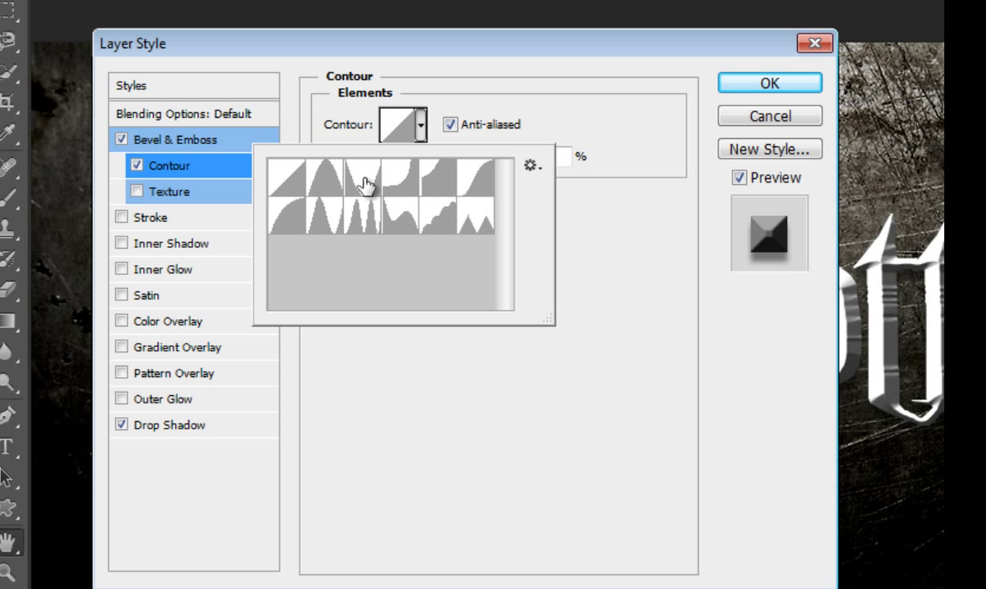
pyautogui.click(365, 186)
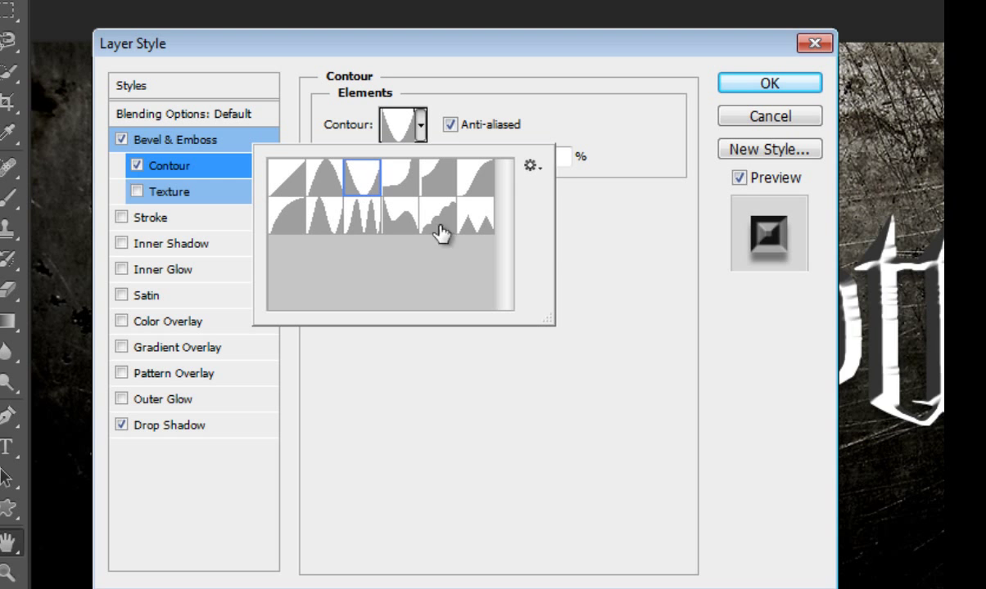
pyautogui.click(656, 134)
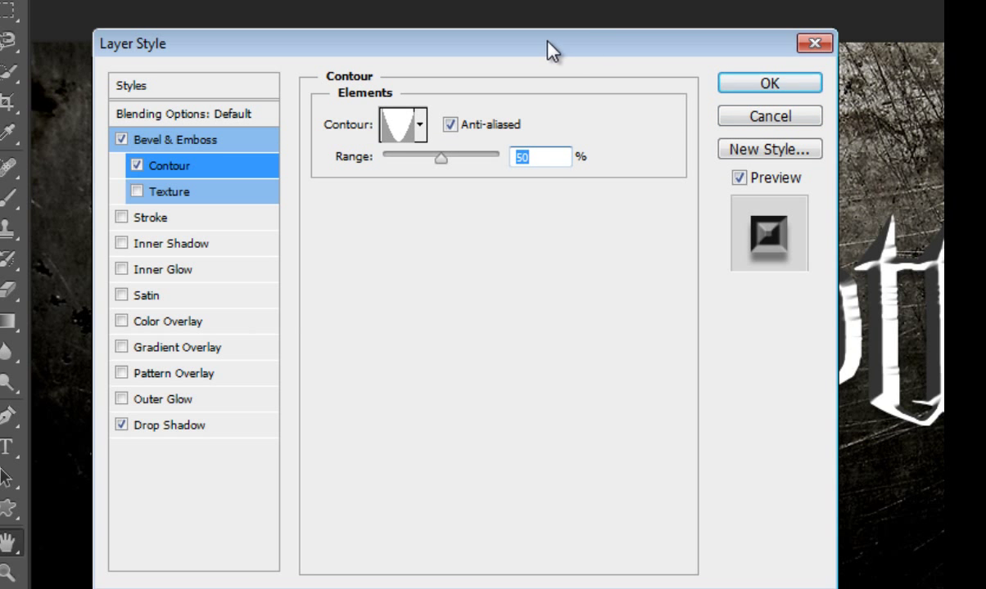
pyautogui.moveTo(545, 48); pyautogui.dragTo(595, 13)
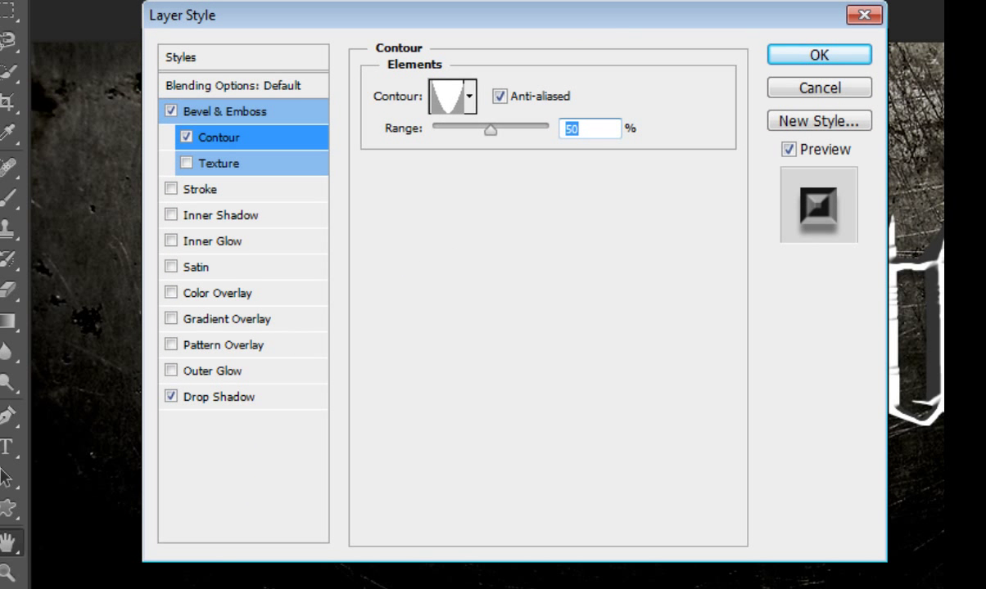
# Step: Enable Satin with Linear Dodge (Add) blending and a white satin colour
pyautogui.click(230, 266)
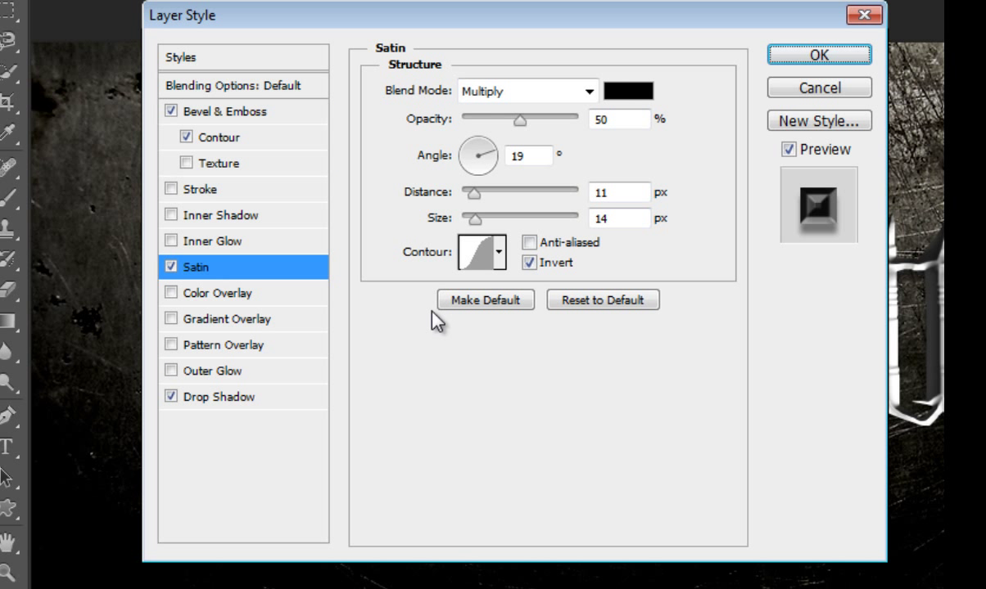
pyautogui.click(590, 91)
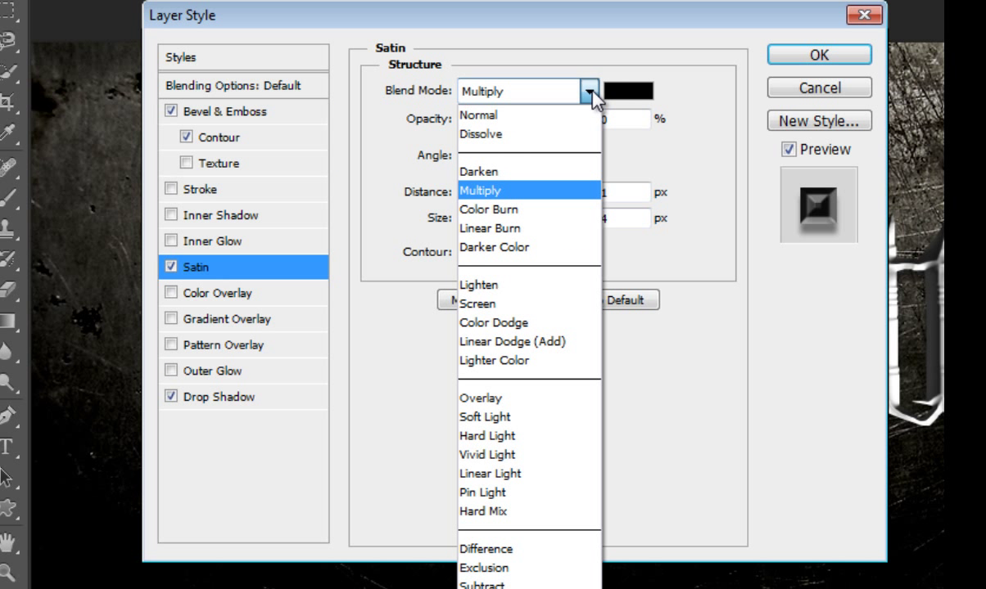
pyautogui.click(515, 342)
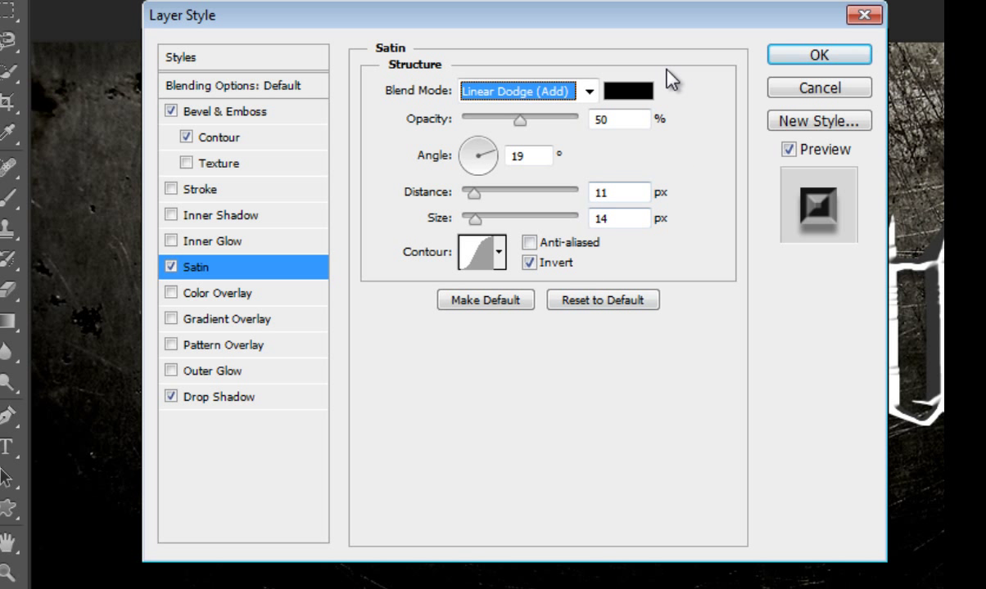
pyautogui.click(637, 92)
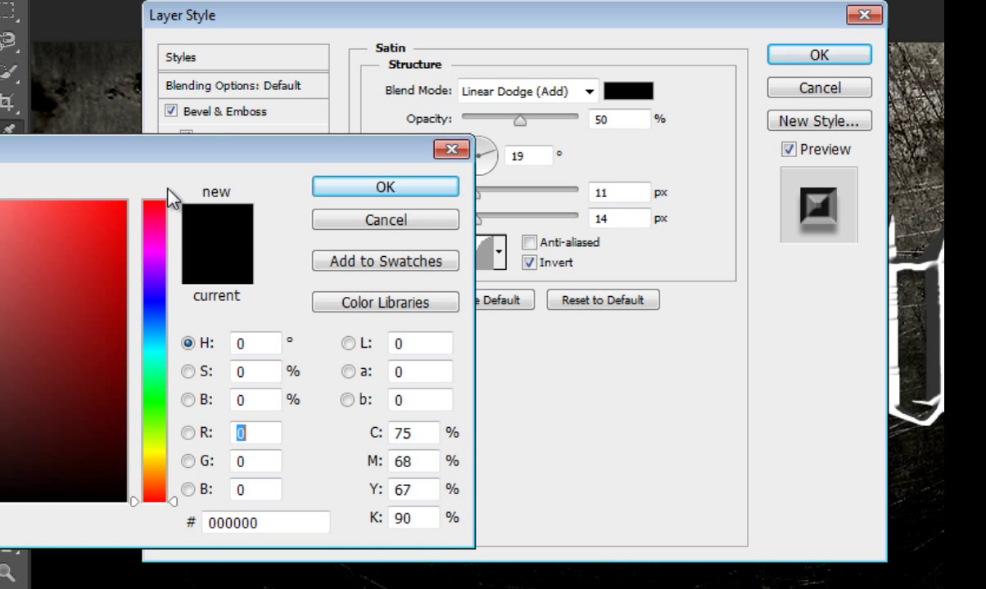
pyautogui.click(1, 201)
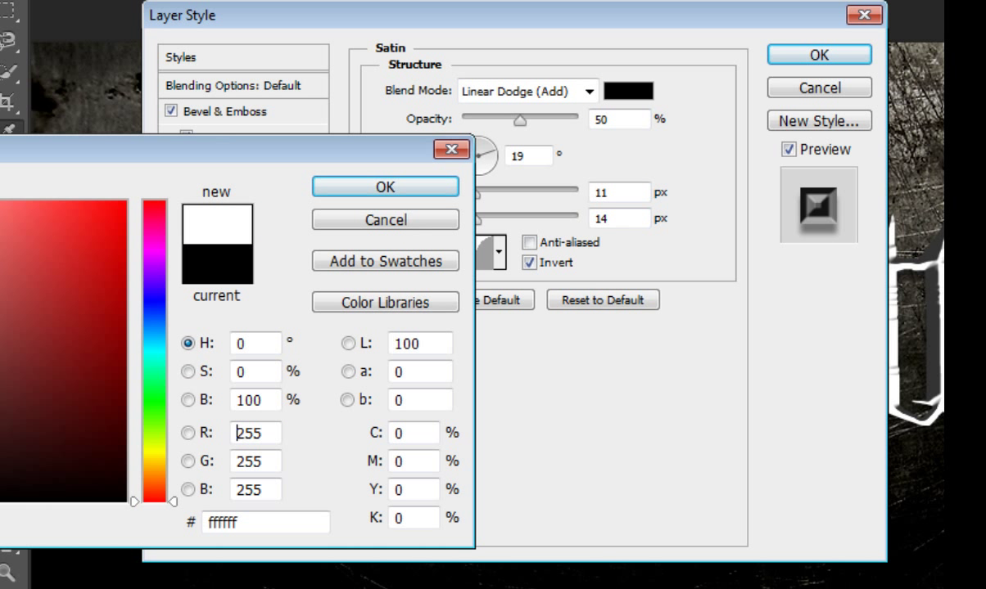
pyautogui.click(358, 188)
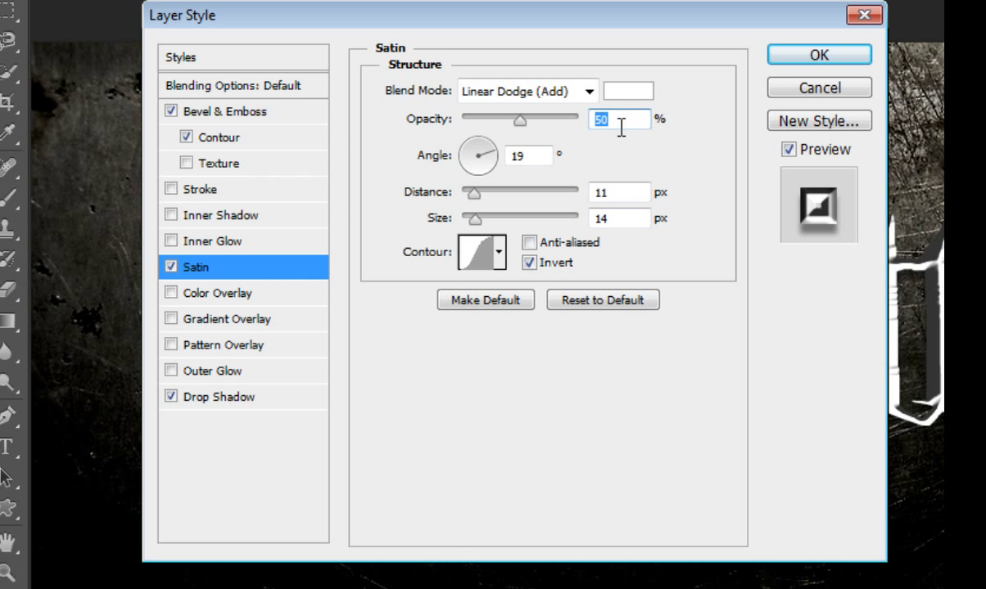
# Step: Set the satin opacity to 26%, angle 90 and distance 29
pyautogui.moveTo(516, 122); pyautogui.dragTo(492, 122)
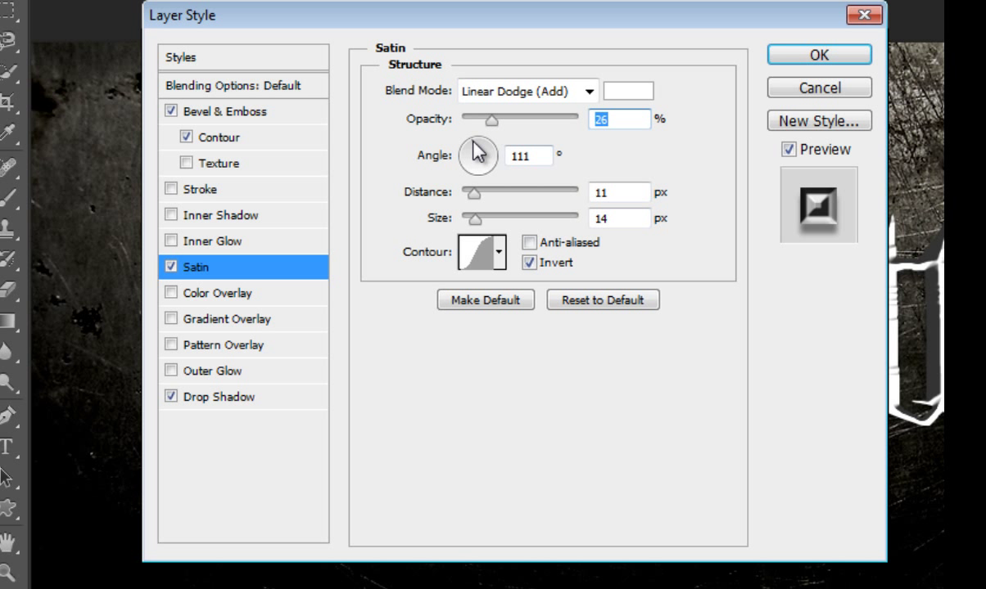
pyautogui.doubleClick(541, 158)
pyautogui.write('90')
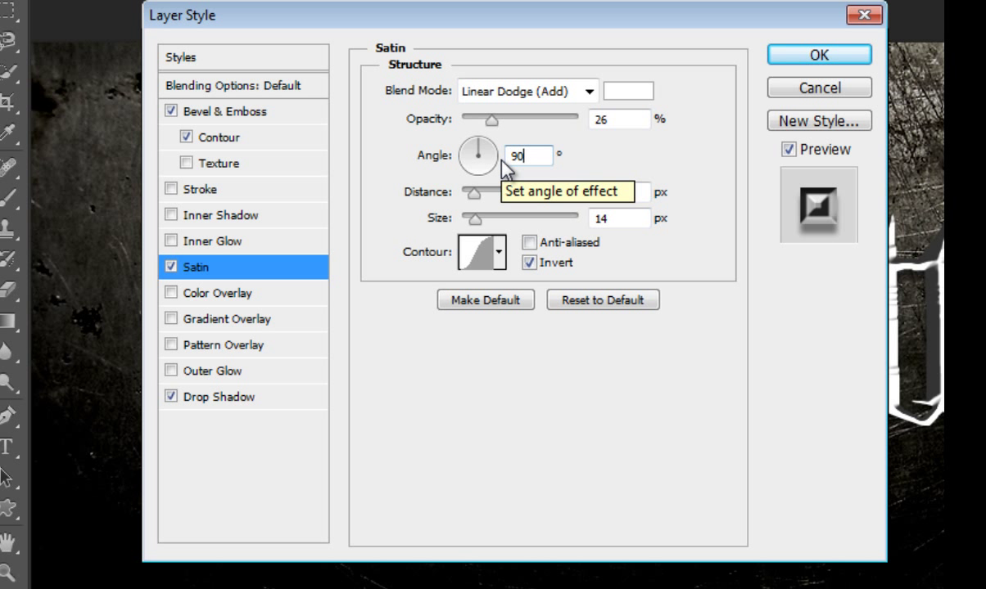
pyautogui.press('Tab')
pyautogui.write('2')
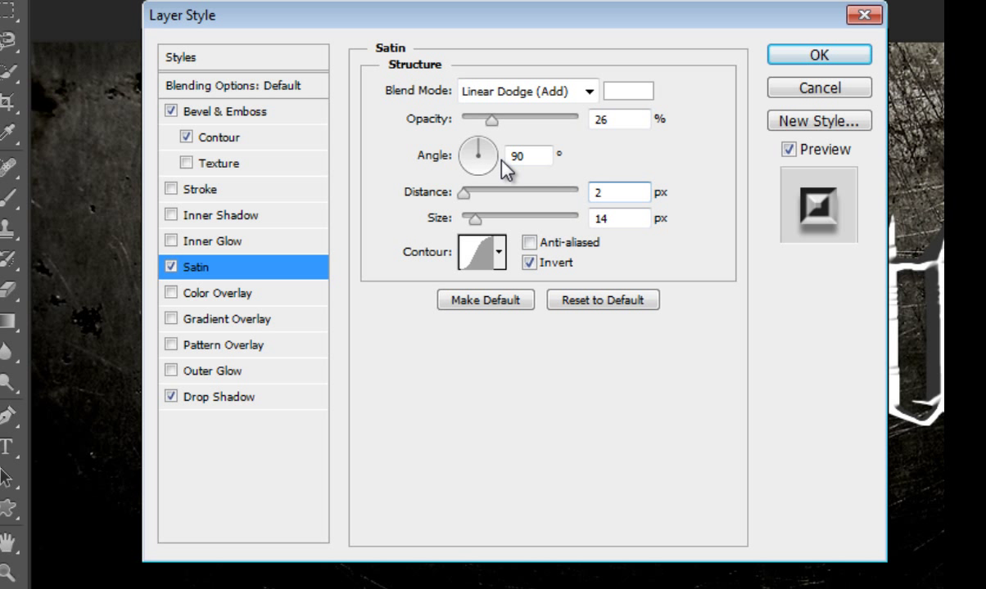
pyautogui.write('9')
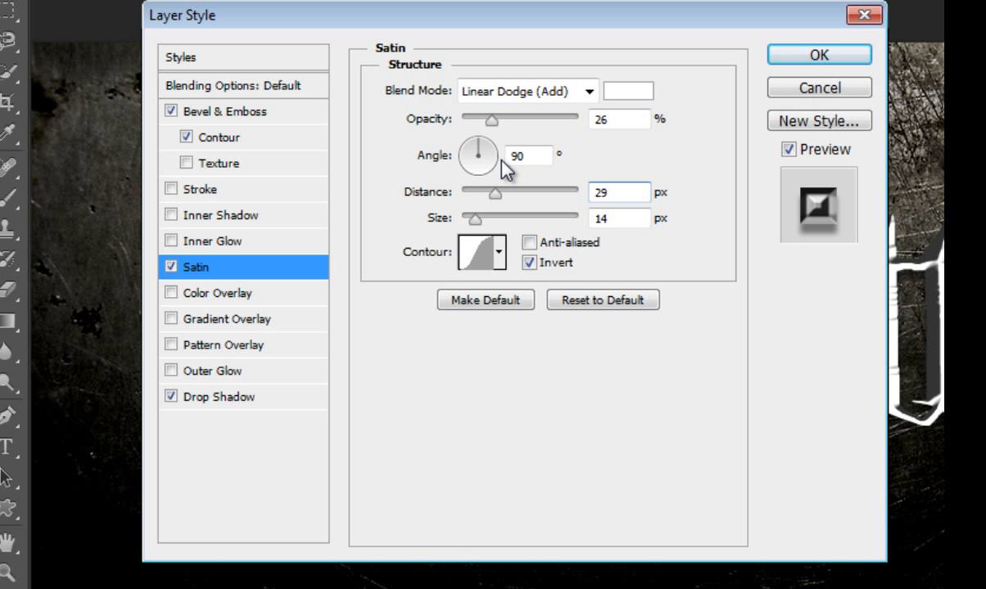
# Step: Set satin size to 21, untick Invert, tick Anti-aliased, and turn on Color Overlay
pyautogui.moveTo(573, 15); pyautogui.dragTo(421, 12)
pyautogui.moveTo(323, 217)
pyautogui.mouseDown()
pyautogui.moveTo(348, 217)
pyautogui.moveTo(328, 220)
pyautogui.mouseUp()
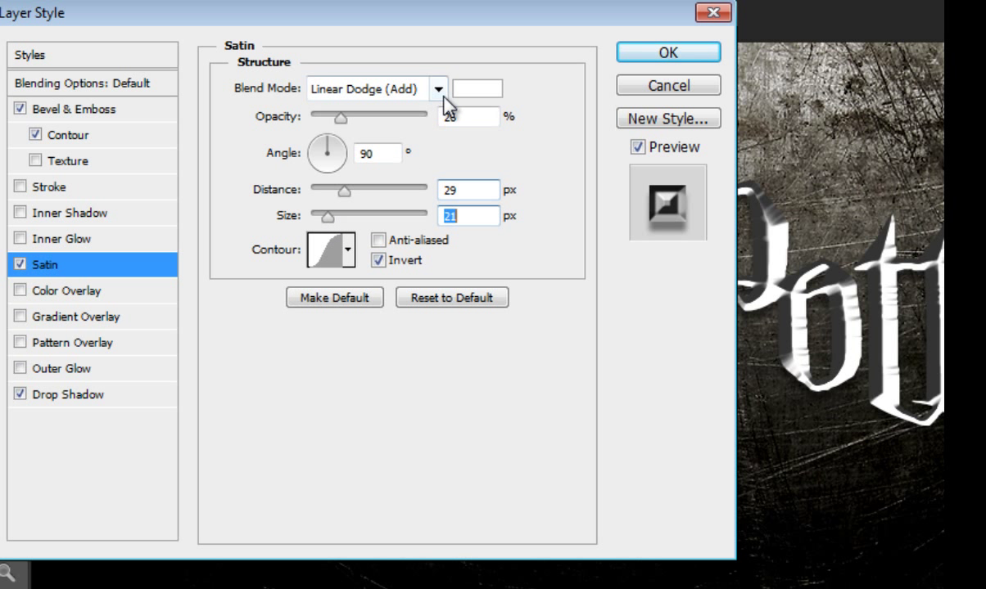
pyautogui.moveTo(421, 18); pyautogui.dragTo(597, 38)
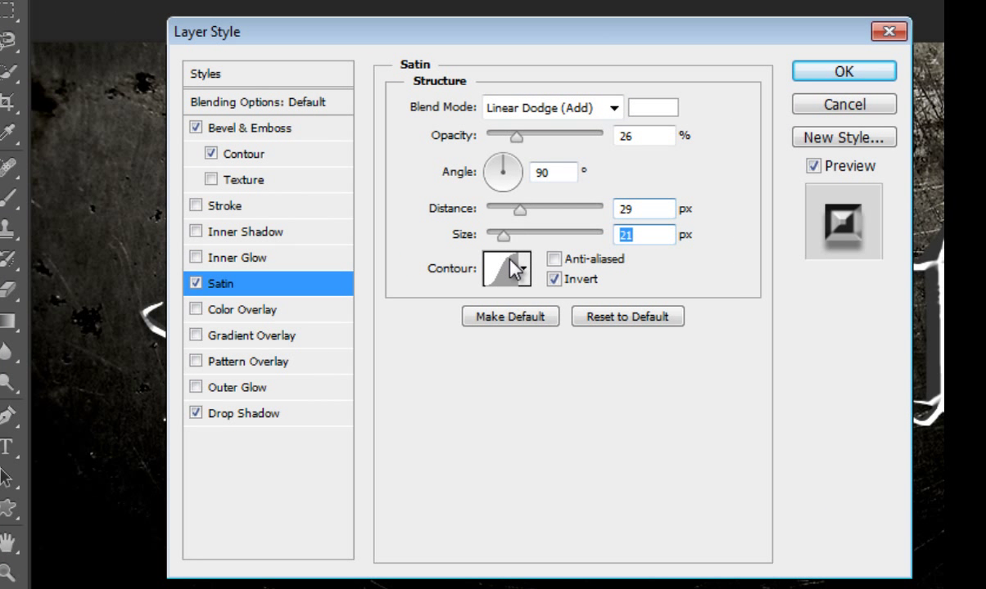
pyautogui.click(555, 280)
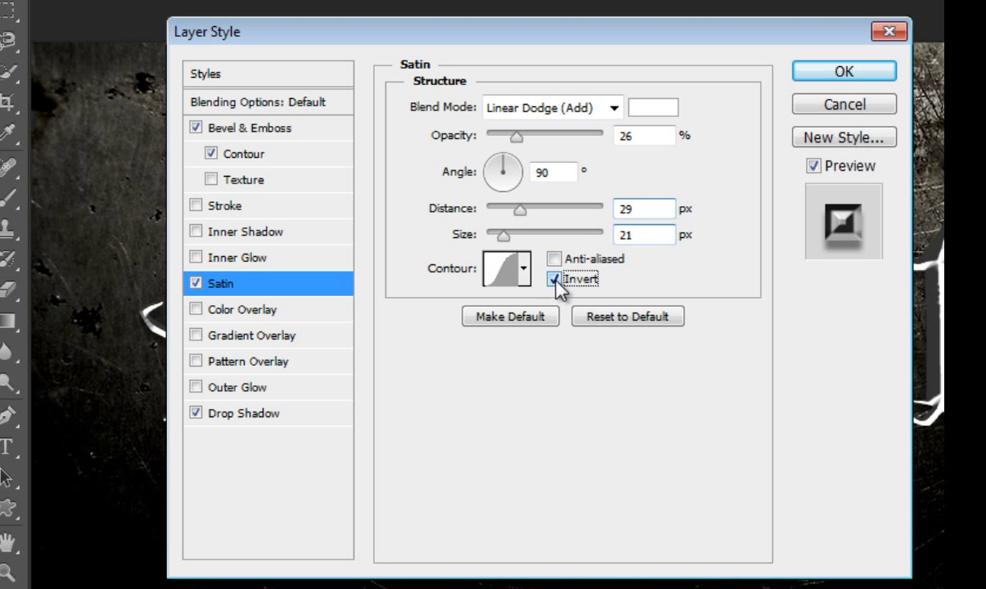
pyautogui.click(553, 261)
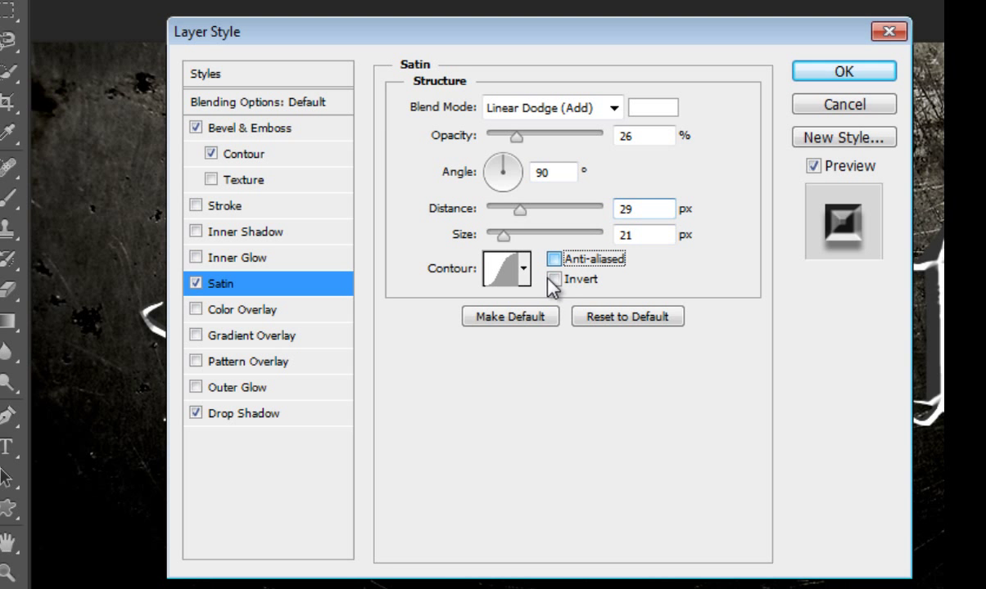
pyautogui.moveTo(422, 33); pyautogui.dragTo(453, 34)
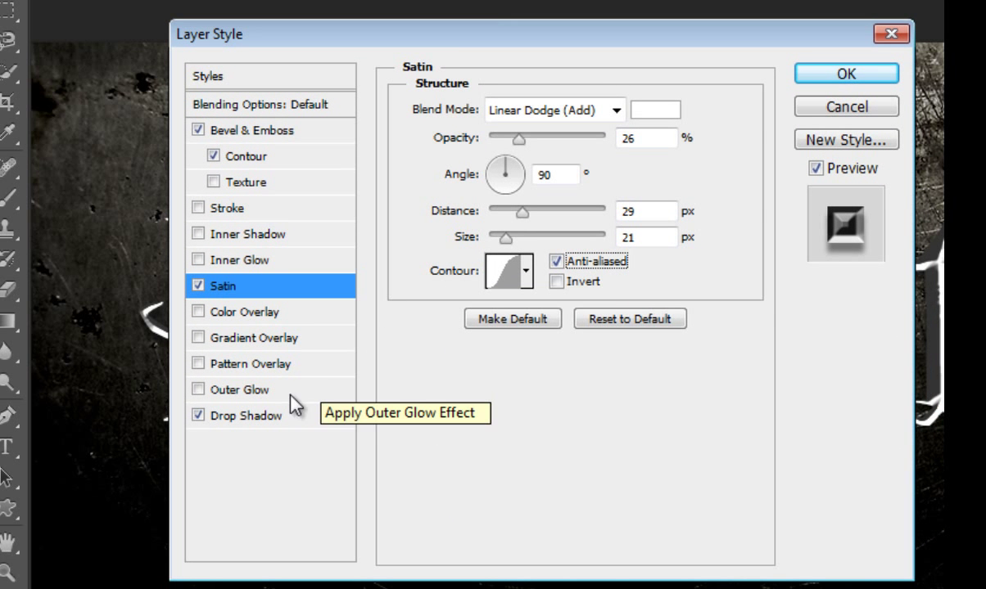
pyautogui.click(262, 313)
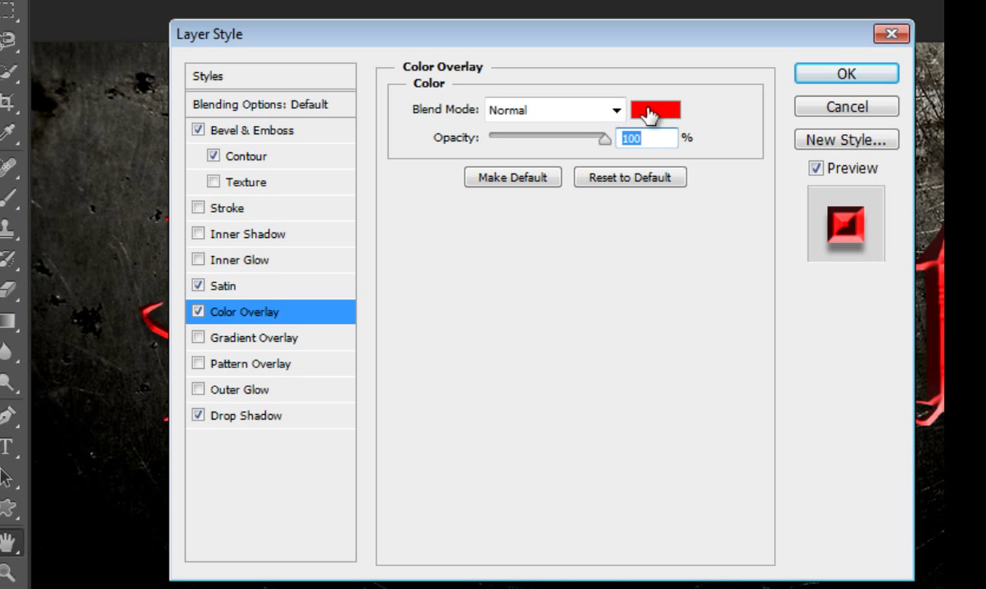
# Step: Set the Color Overlay colour to #003366 and its opacity to 87%
pyautogui.click(648, 113)
pyautogui.moveTo(231, 524); pyautogui.dragTo(90, 522)
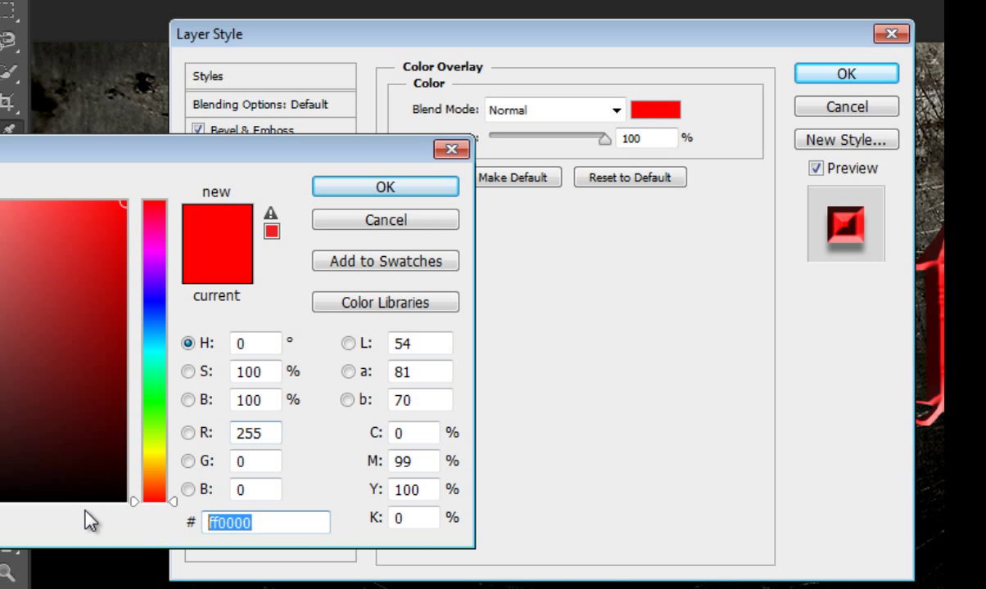
pyautogui.write('0033')
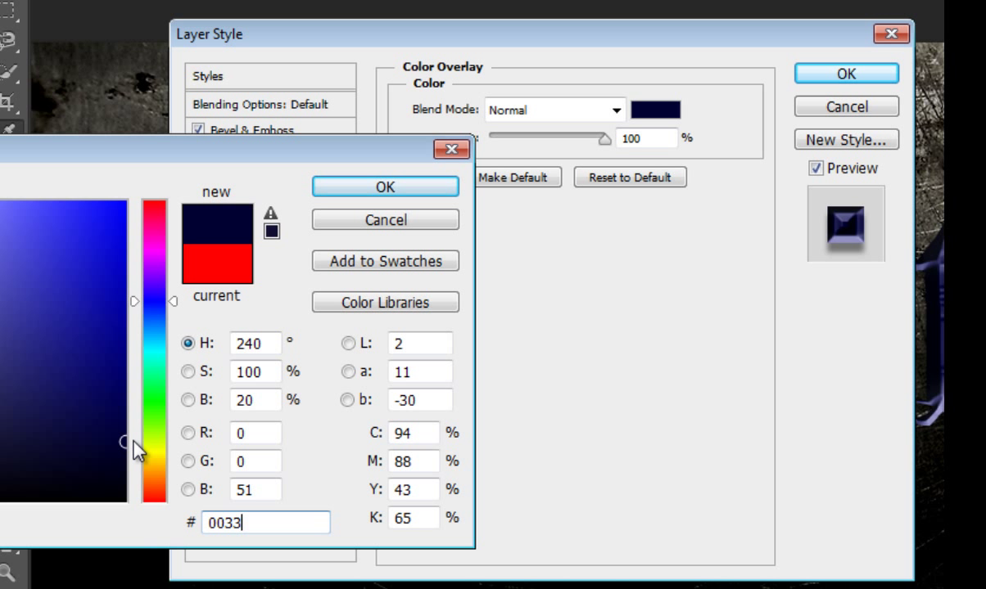
pyautogui.write('66')
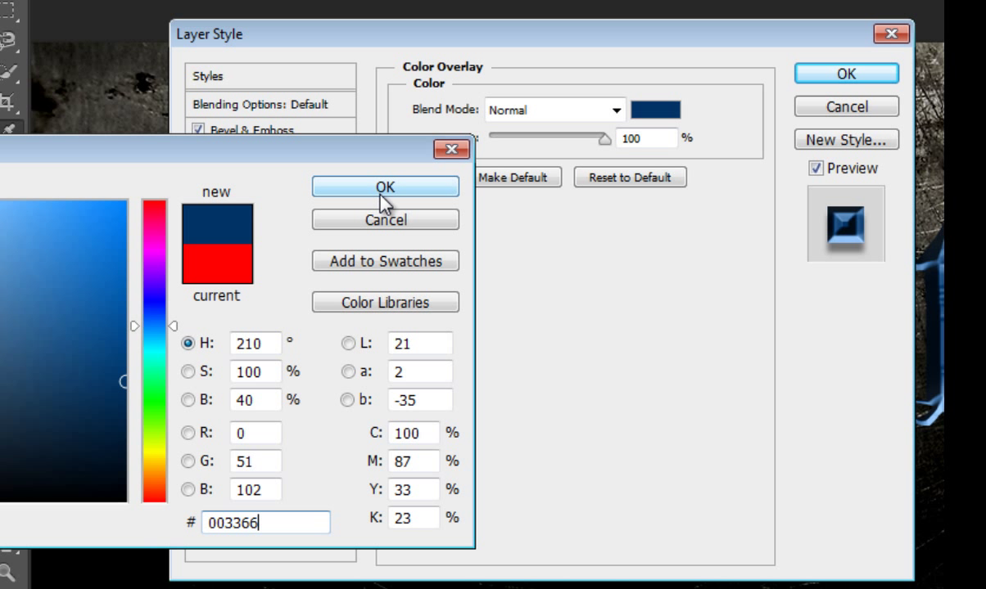
pyautogui.click(385, 188)
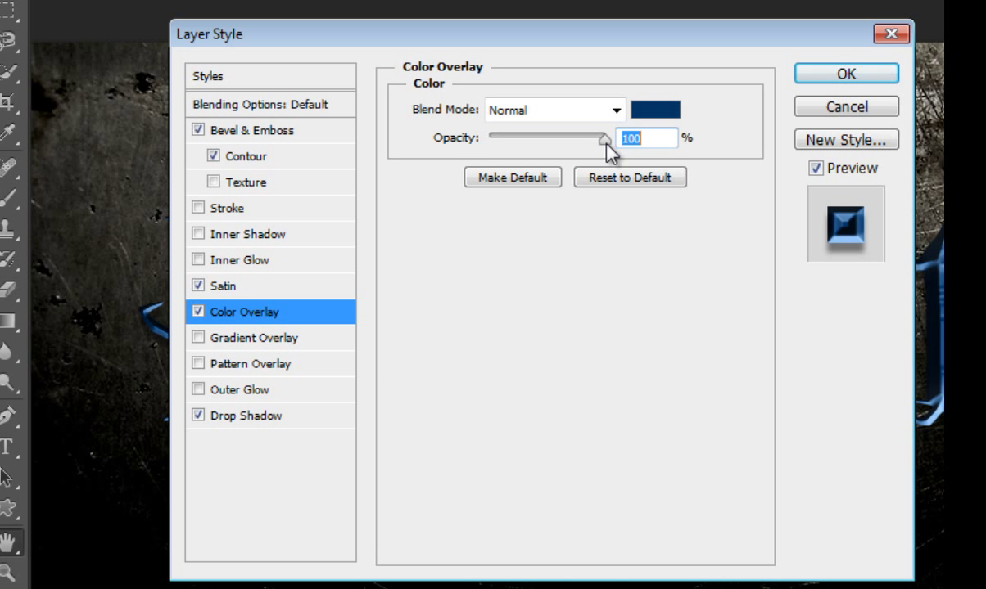
pyautogui.moveTo(606, 144); pyautogui.dragTo(590, 139)
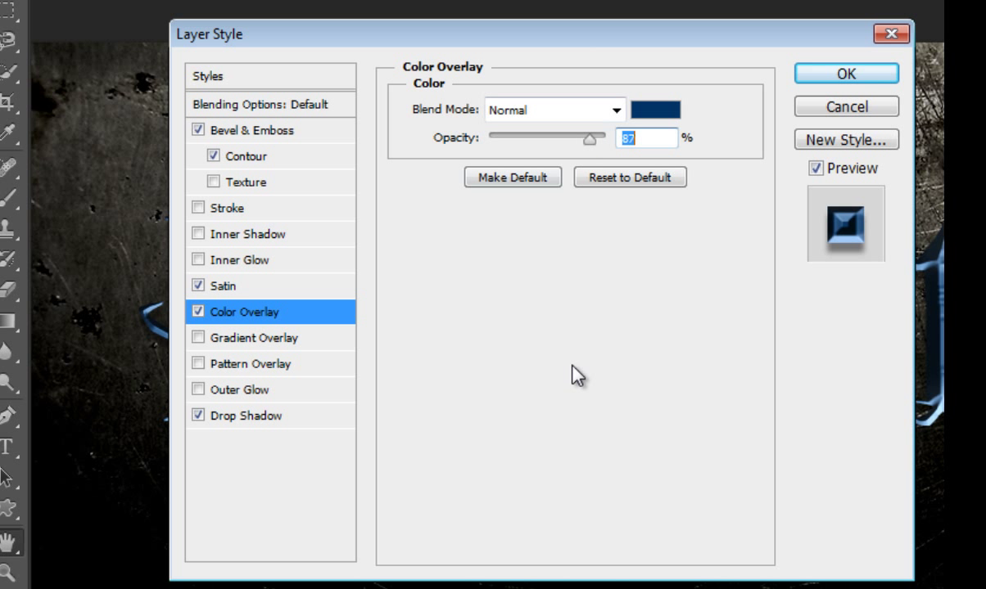
pyautogui.moveTo(558, 41); pyautogui.dragTo(535, 284)
pyautogui.moveTo(568, 395)
pyautogui.mouseDown()
pyautogui.moveTo(595, 396)
pyautogui.moveTo(566, 401)
pyautogui.mouseUp()
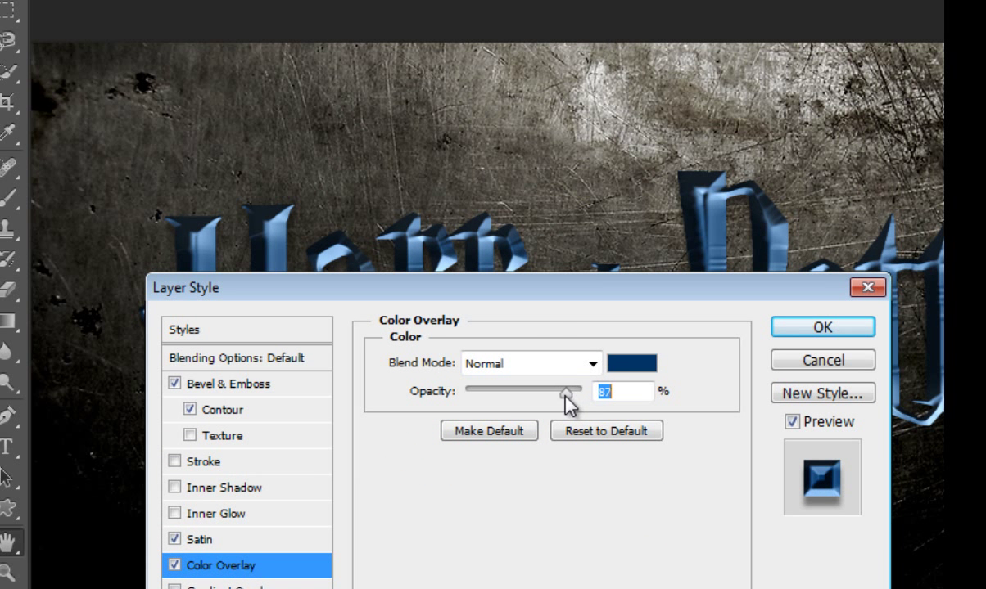
pyautogui.moveTo(537, 297); pyautogui.dragTo(544, 189)
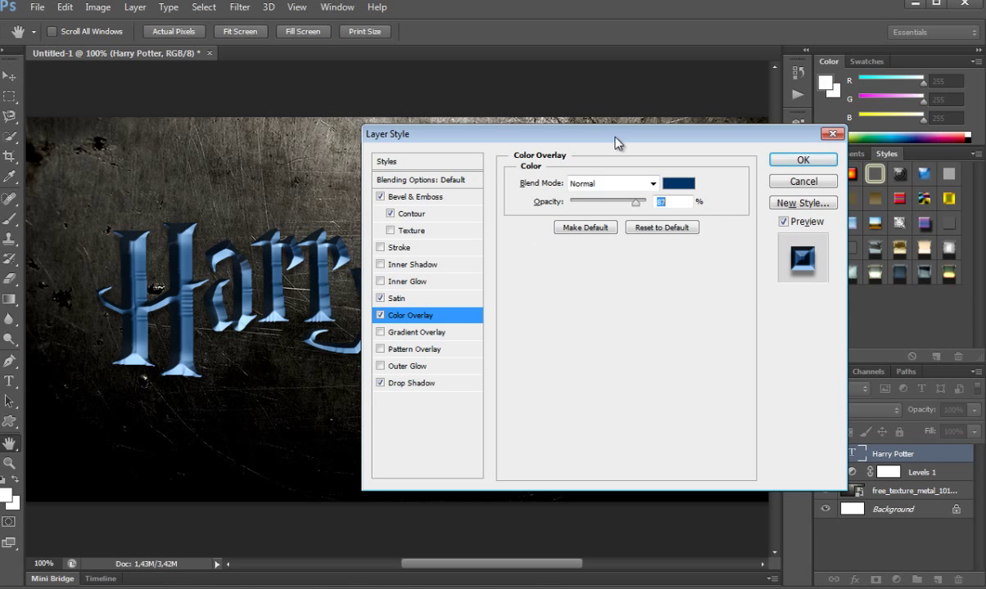
# Step: In the Gradient Overlay's gradient editor, set the right end stop to black
pyautogui.click(434, 332)
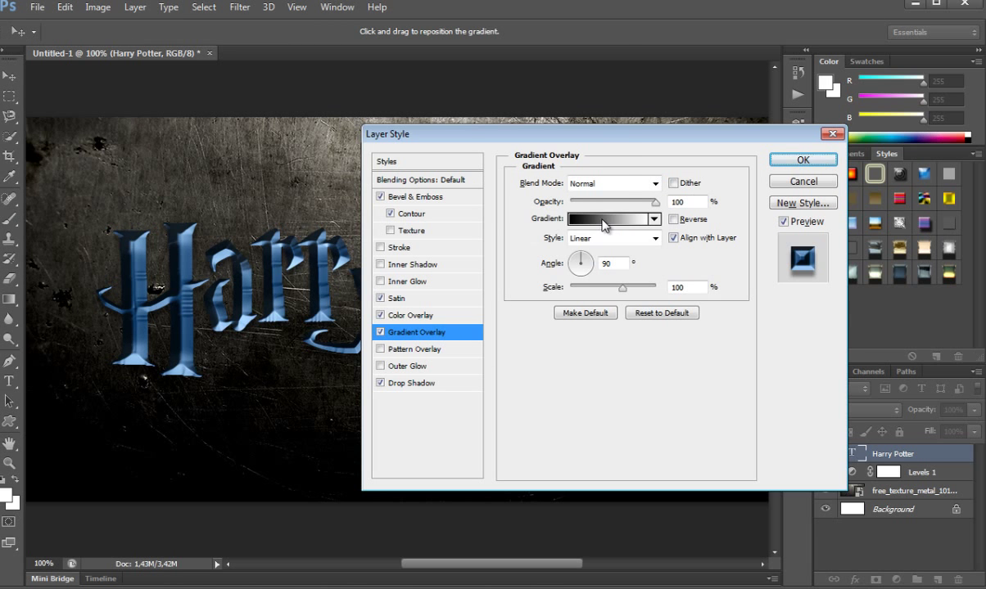
pyautogui.click(605, 220)
pyautogui.click(595, 310)
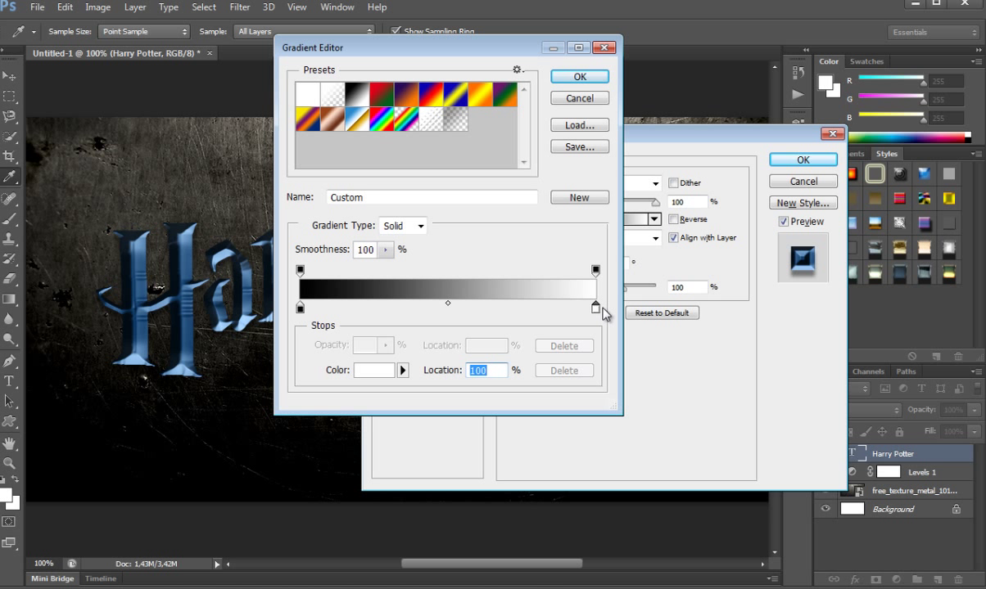
pyautogui.doubleClick(595, 309)
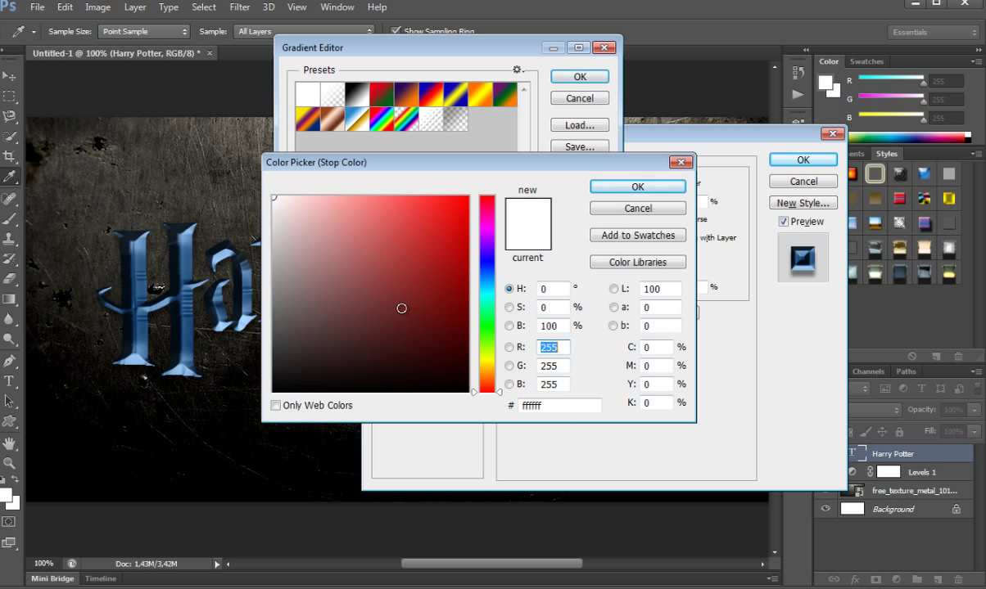
pyautogui.click(326, 334)
pyautogui.moveTo(326, 334); pyautogui.dragTo(273, 391)
pyautogui.click(637, 187)
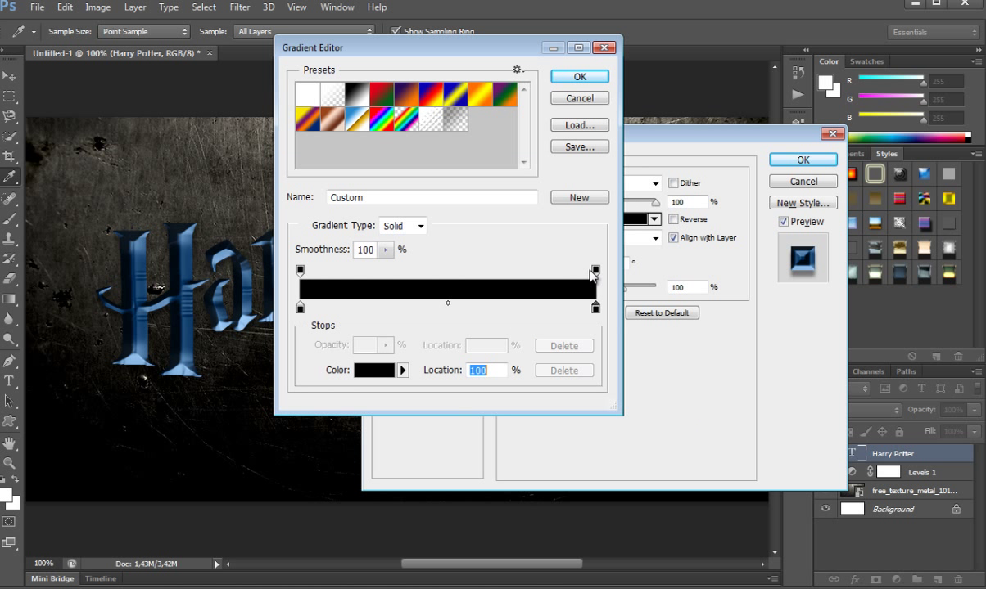
# Step: Add a middle colour stop and set it to cyan #00FFFF
pyautogui.click(443, 309)
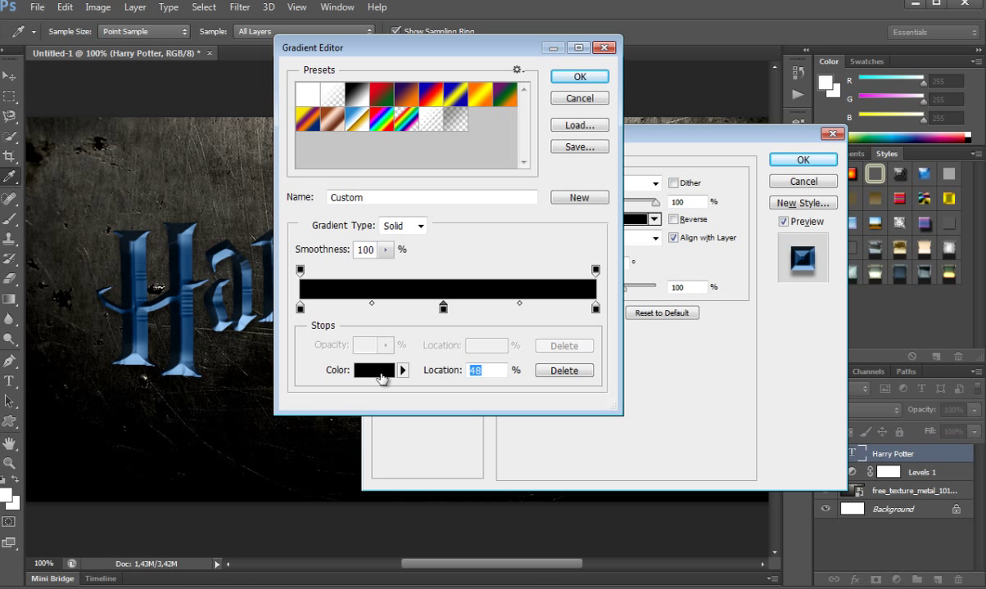
pyautogui.doubleClick(443, 309)
pyautogui.doubleClick(565, 405)
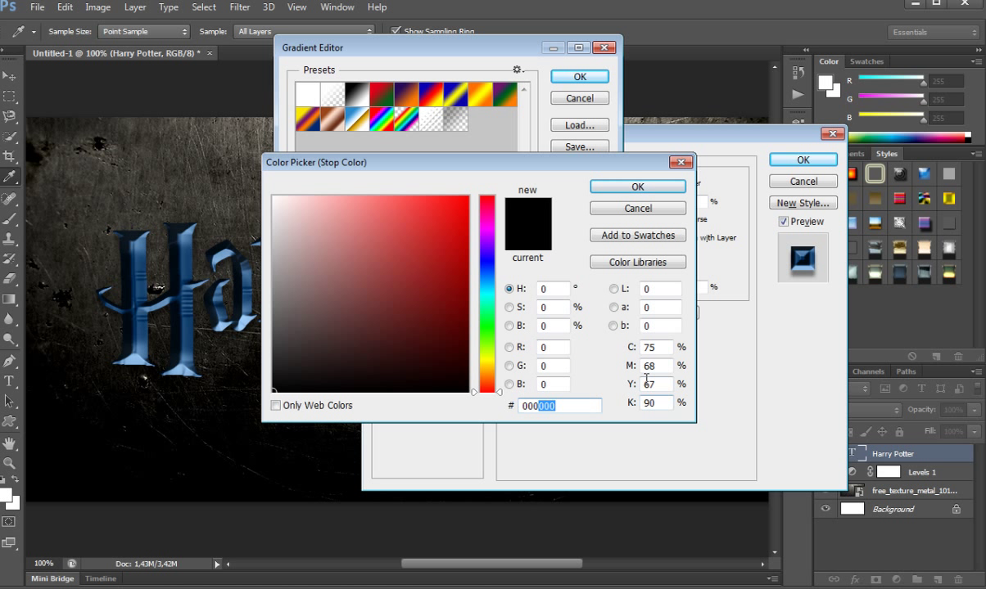
pyautogui.write('000fff')
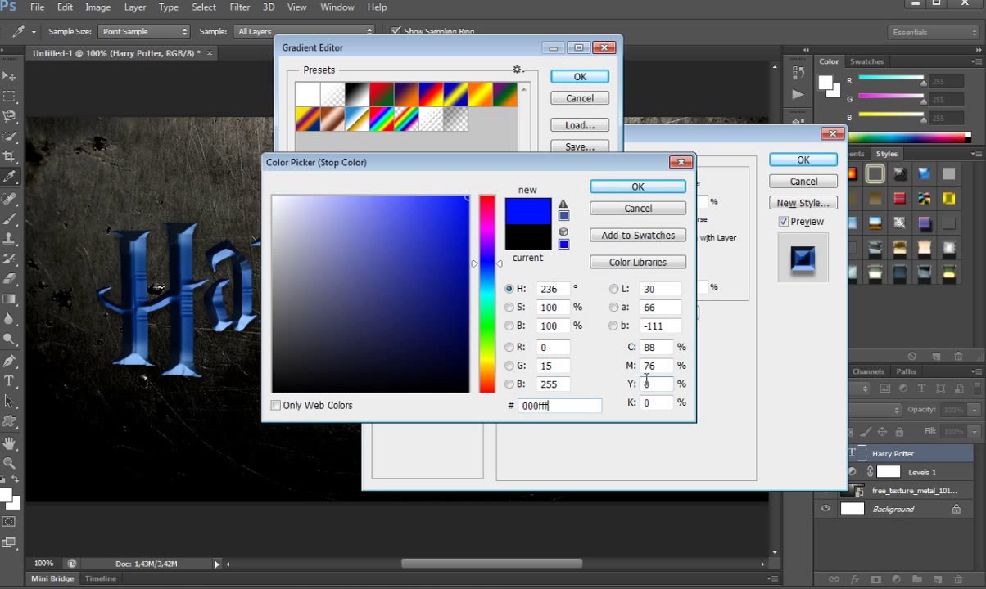
pyautogui.click(638, 187)
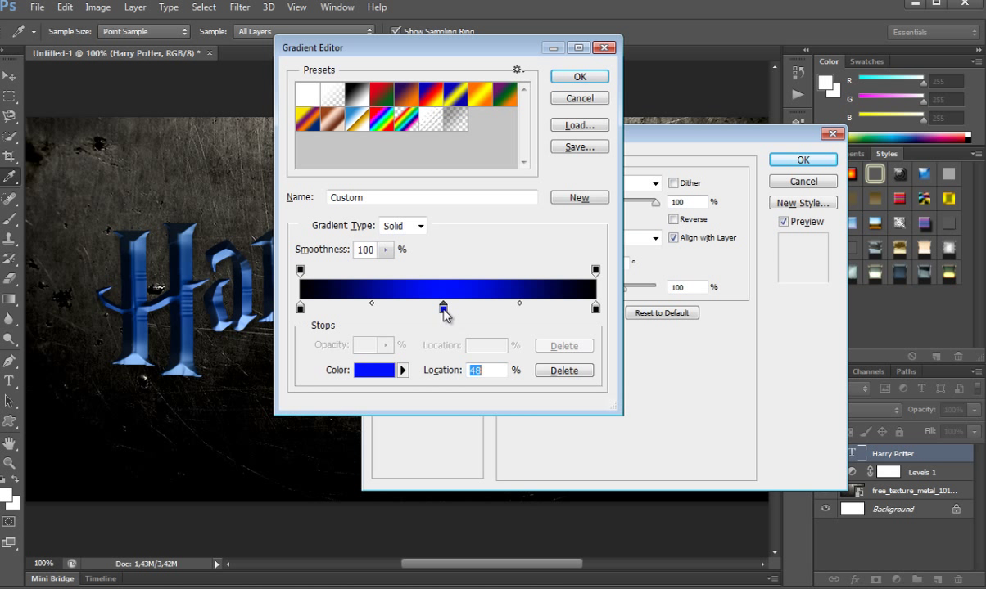
pyautogui.doubleClick(443, 309)
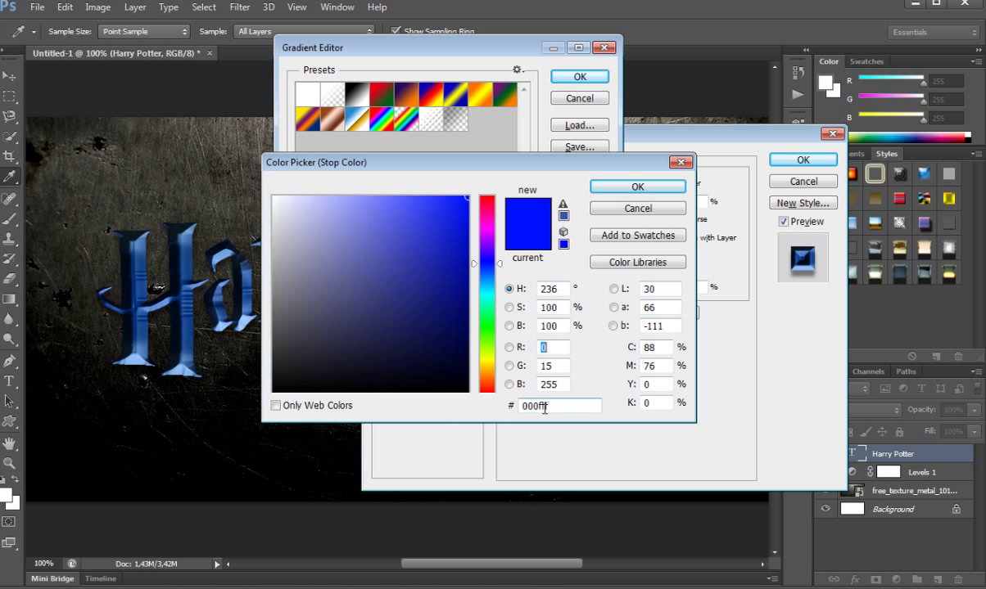
pyautogui.click(545, 406)
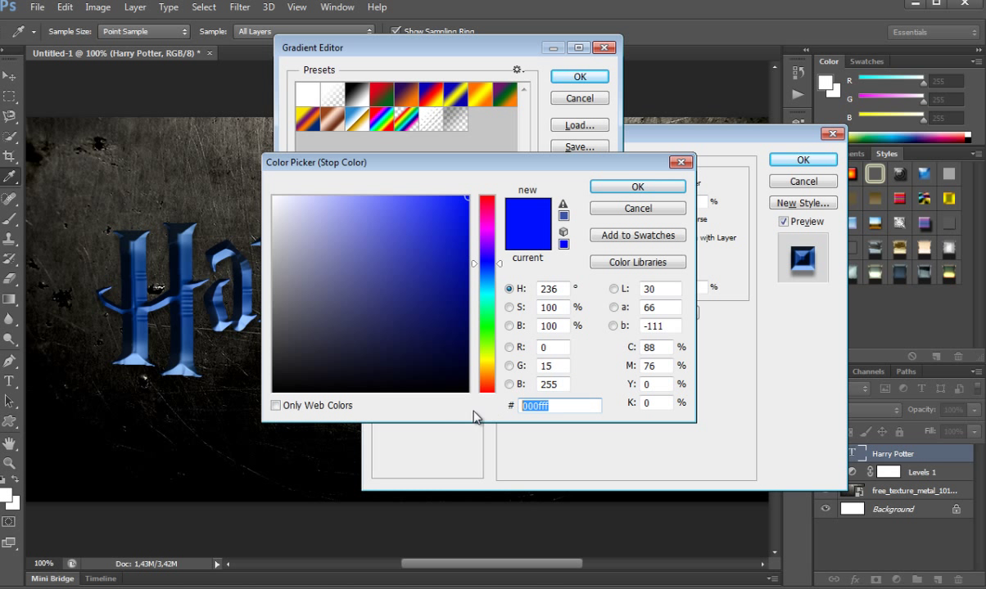
pyautogui.write('00f')
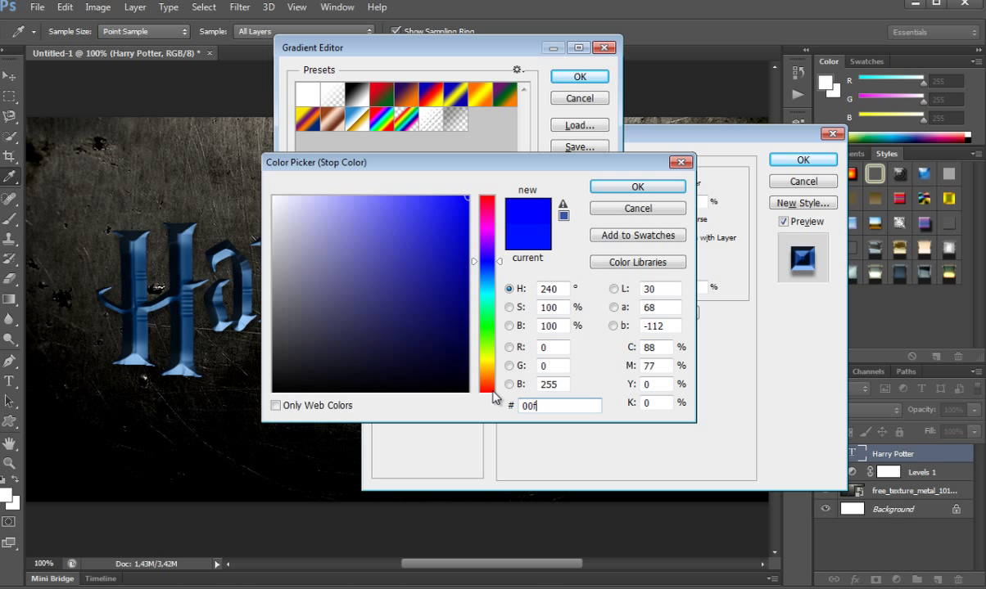
pyautogui.write('fff')
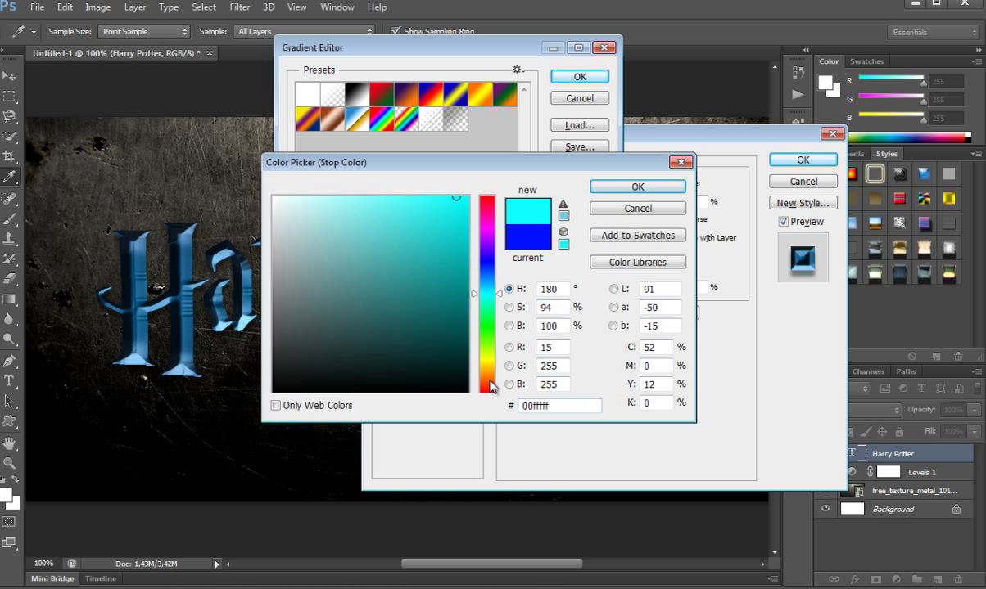
pyautogui.click(616, 185)
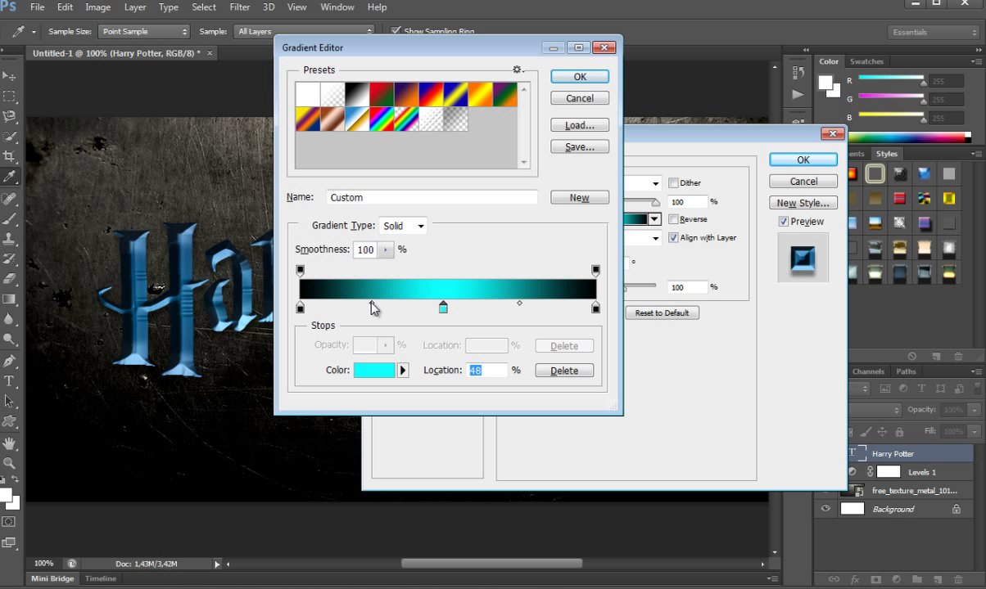
# Step: Drag both midpoints in toward the cyan middle stop
pyautogui.moveTo(372, 304); pyautogui.dragTo(412, 305)
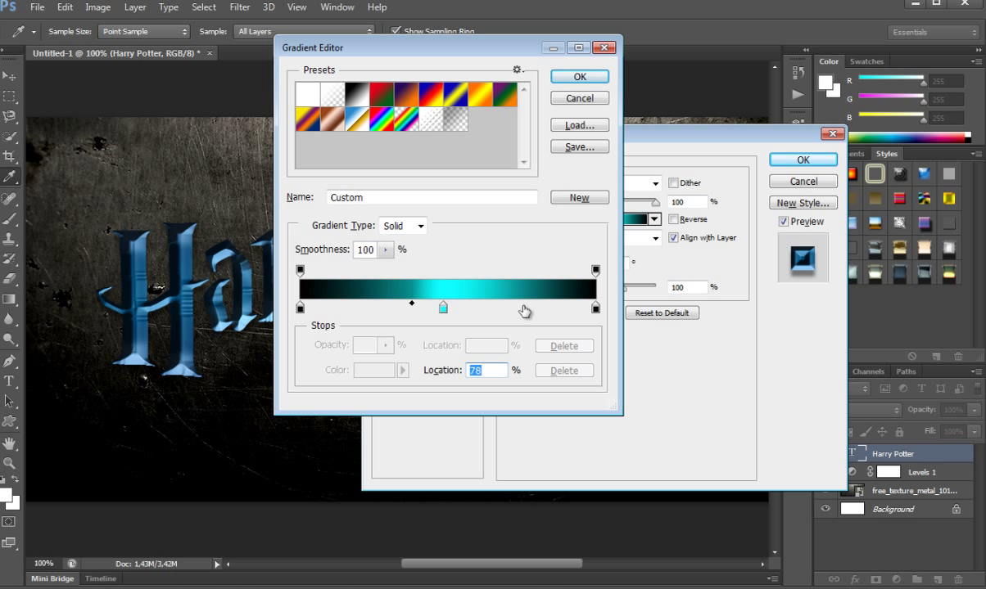
pyautogui.click(443, 308)
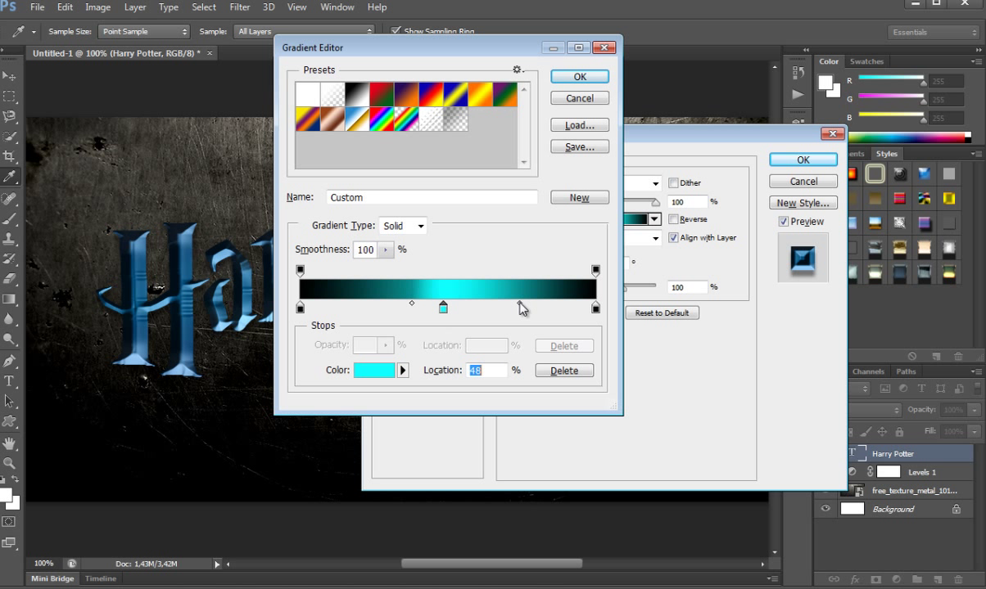
pyautogui.moveTo(519, 303); pyautogui.dragTo(479, 303)
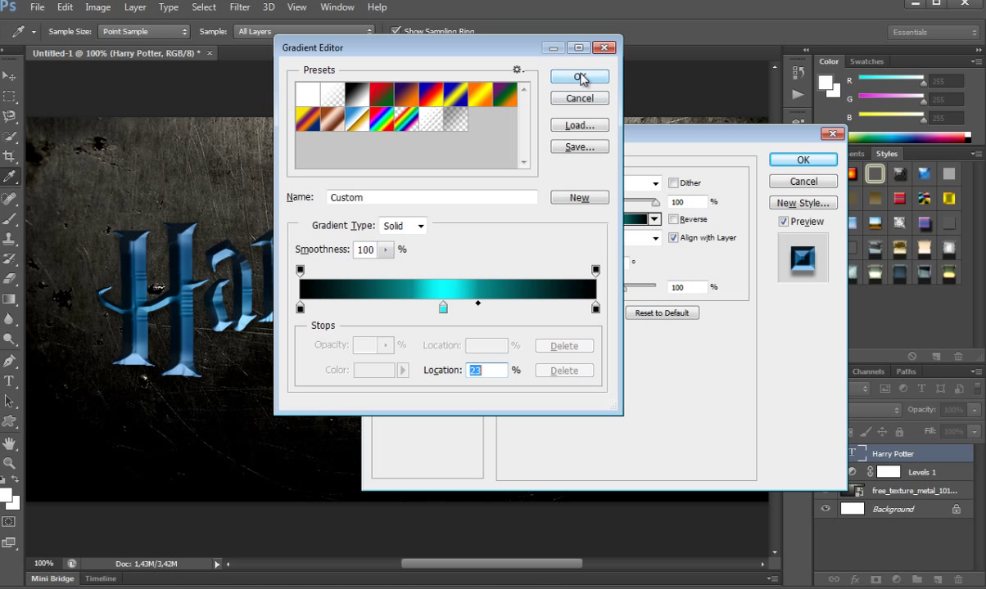
# Step: Confirm the gradient and set the overlay to Multiply blending at 50% opacity
pyautogui.click(580, 77)
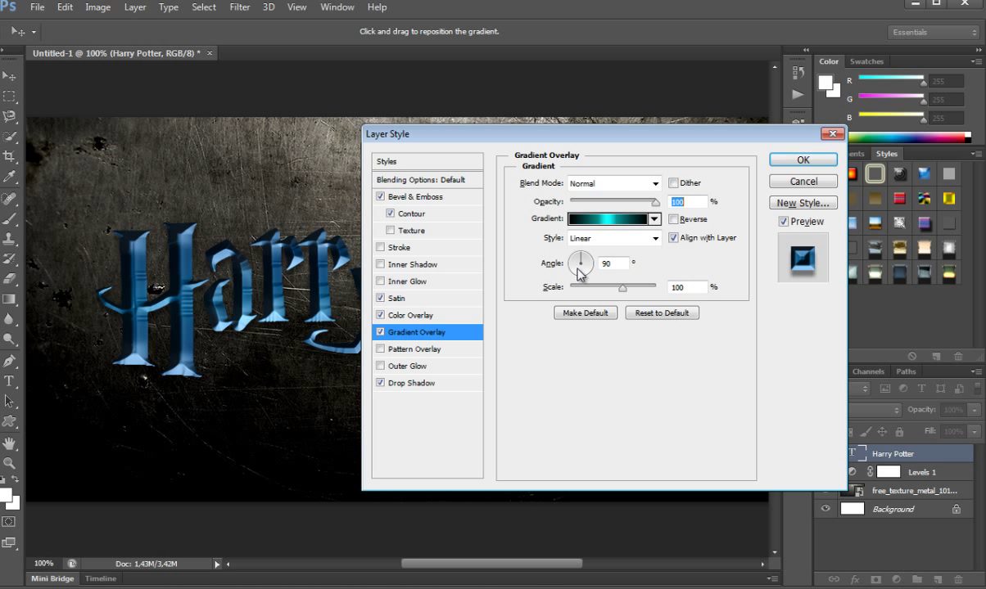
pyautogui.click(653, 184)
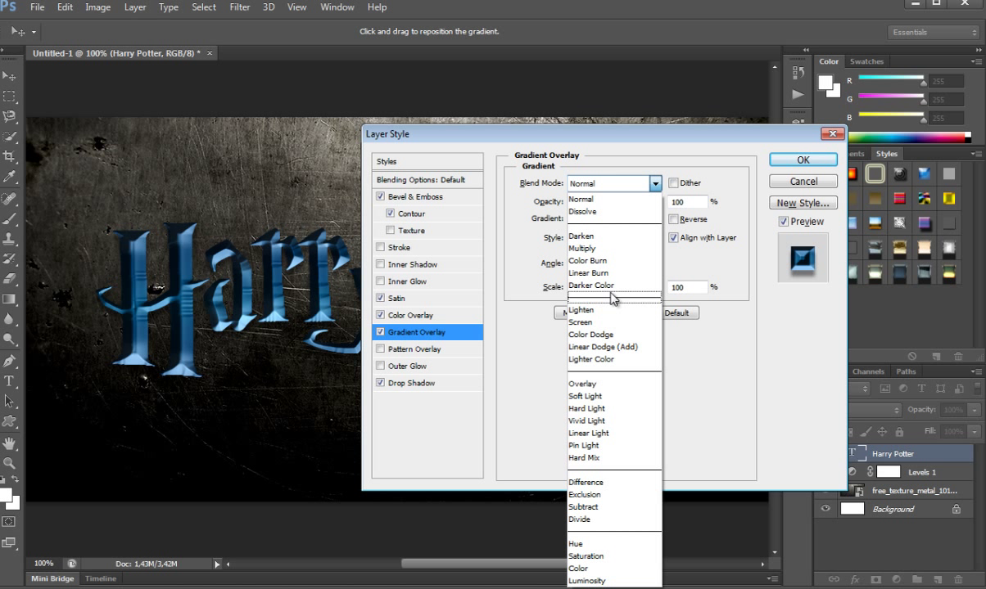
pyautogui.click(606, 248)
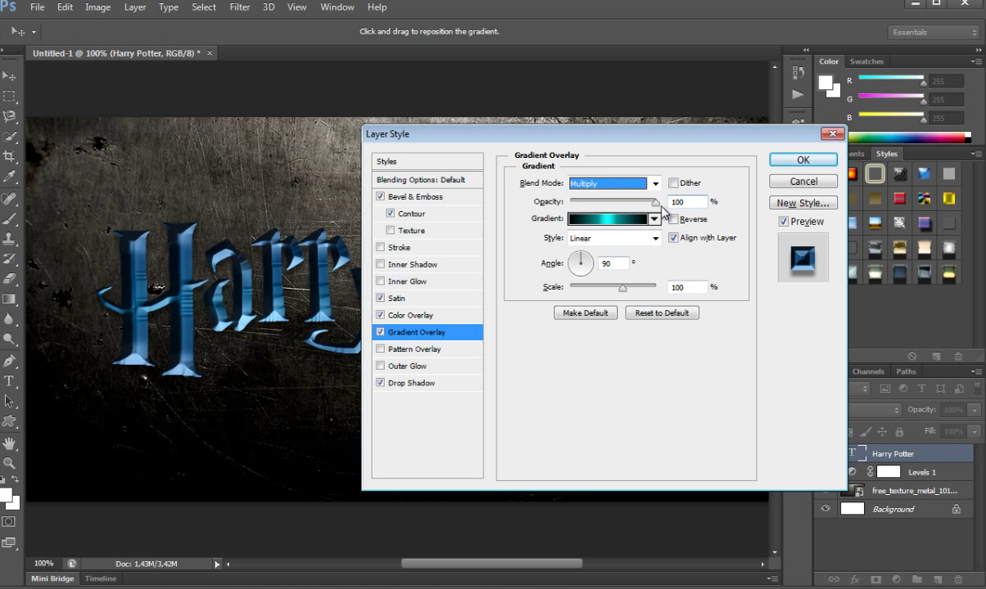
pyautogui.moveTo(655, 204)
pyautogui.mouseDown()
pyautogui.moveTo(614, 208)
pyautogui.moveTo(655, 202)
pyautogui.mouseUp()
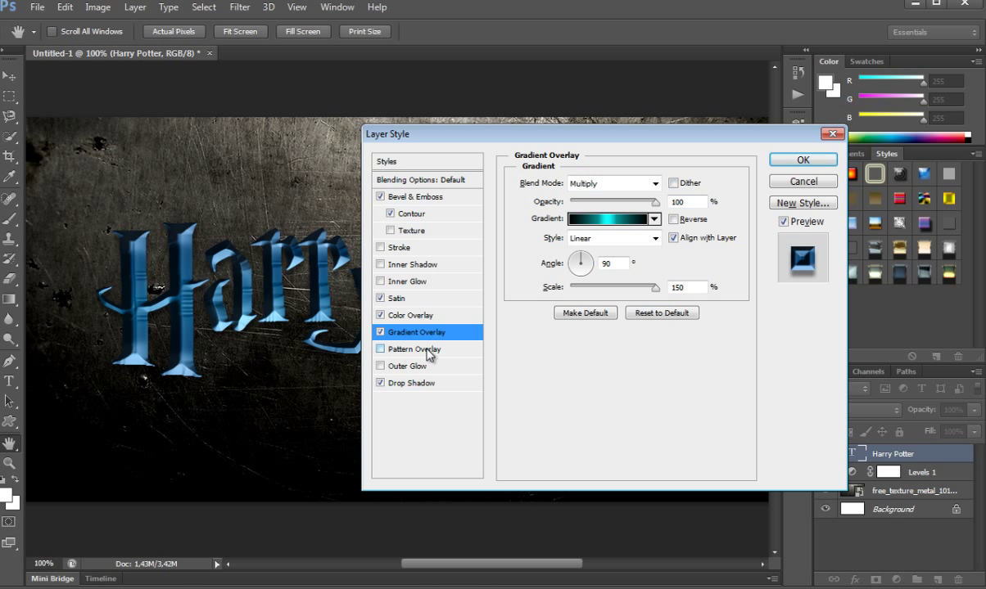
# Step: Leave Pattern Overlay switched off and apply the layer style to the text
pyautogui.click(405, 349)
pyautogui.click(380, 350)
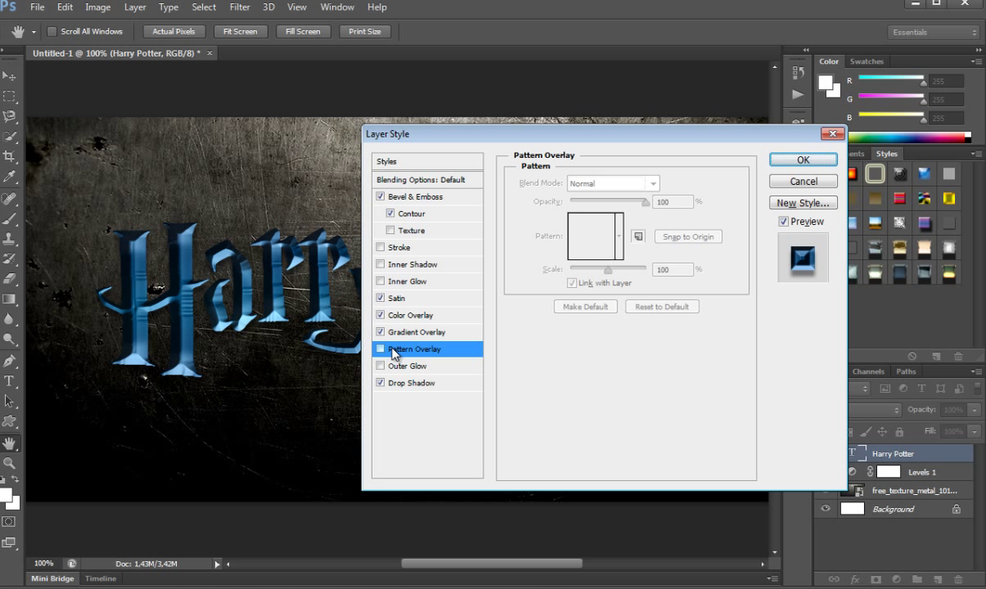
pyautogui.click(803, 160)
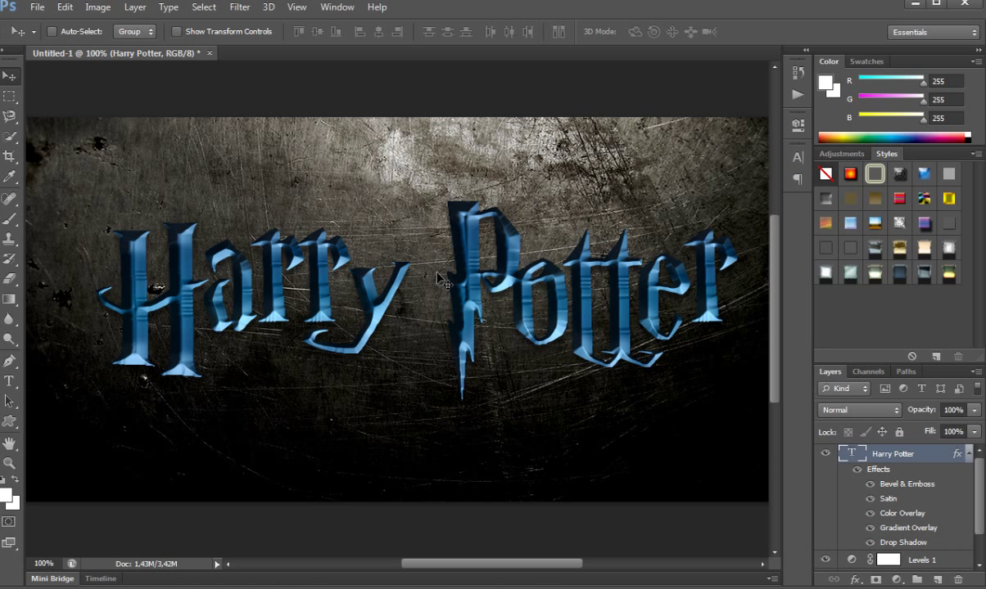
# Step: Create a 1000 × 500 px white document and drag the downloaded metal texture into it
pyautogui.click(37, 6)
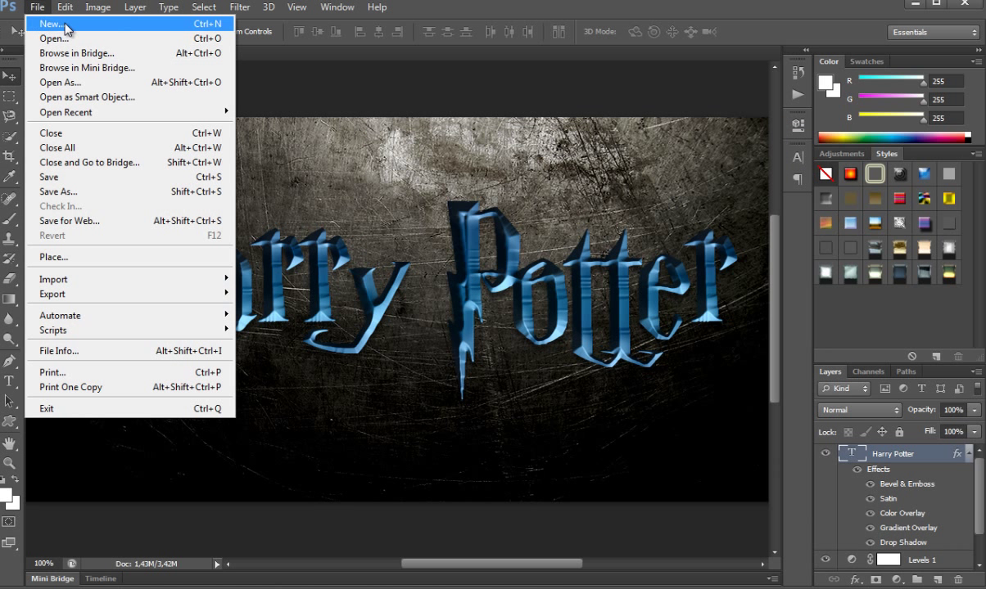
pyautogui.click(50, 23)
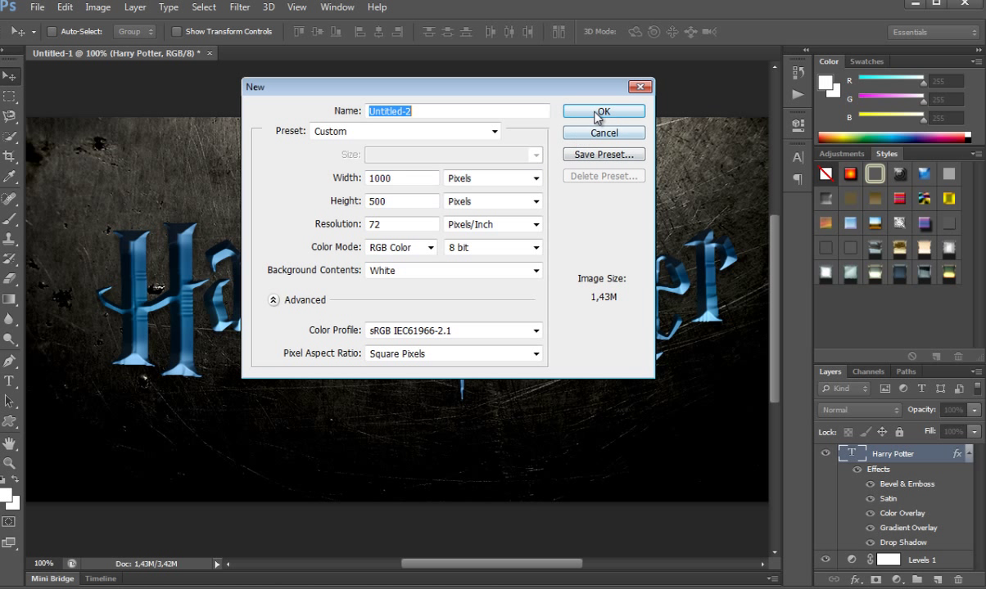
pyautogui.click(600, 113)
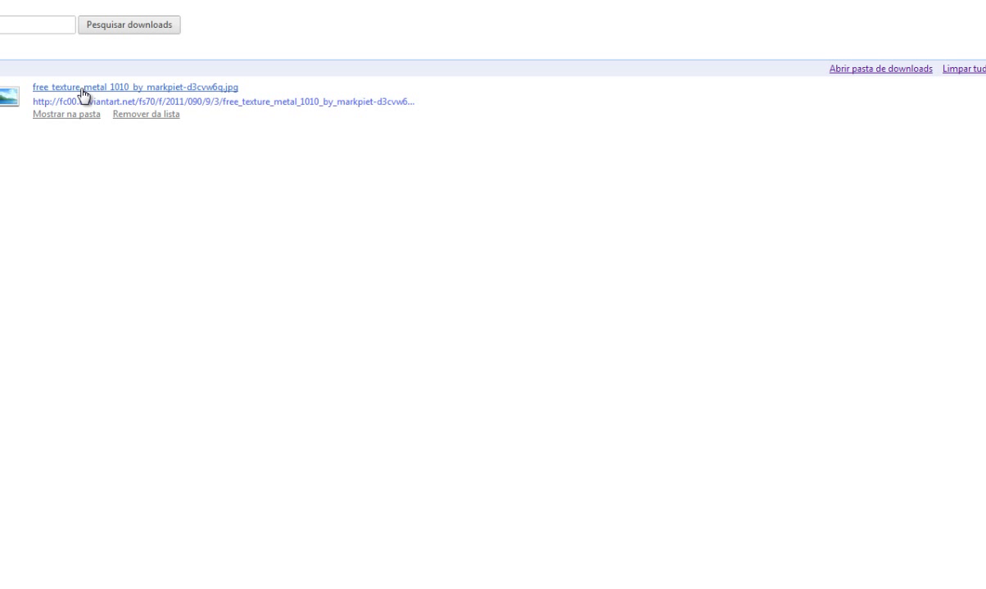
pyautogui.moveTo(82, 95); pyautogui.dragTo(427, 322)
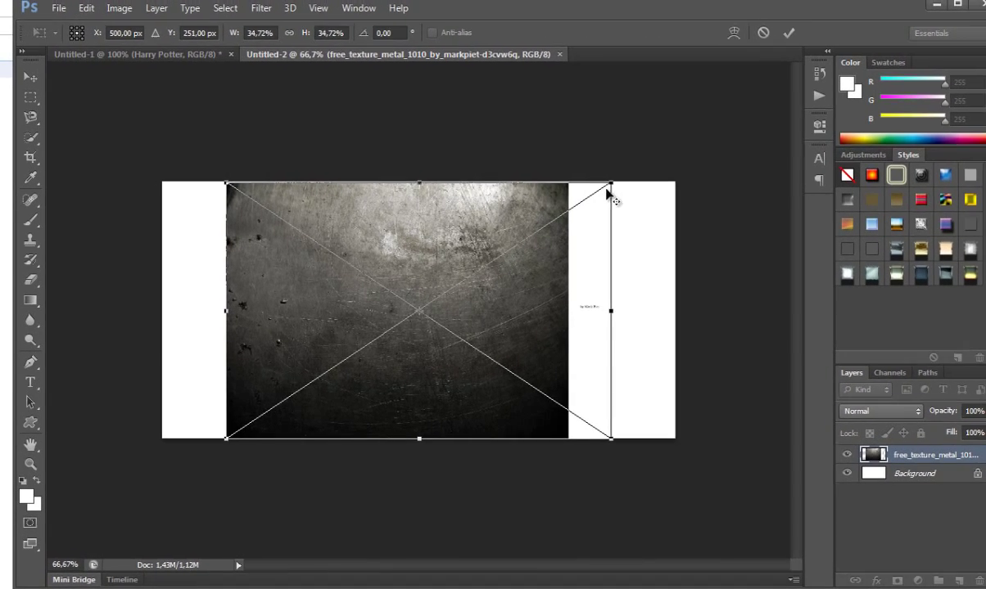
# Step: Scale the placed metal texture to 55.60% so it fills the canvas, and commit it
pyautogui.moveTo(600, 188); pyautogui.dragTo(693, 121)
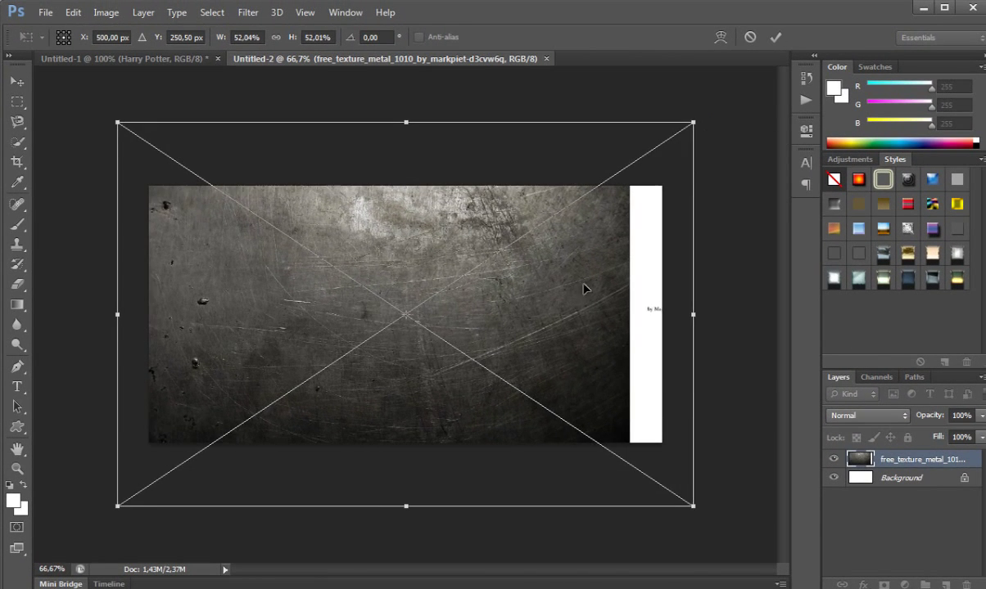
pyautogui.moveTo(576, 295); pyautogui.dragTo(599, 242)
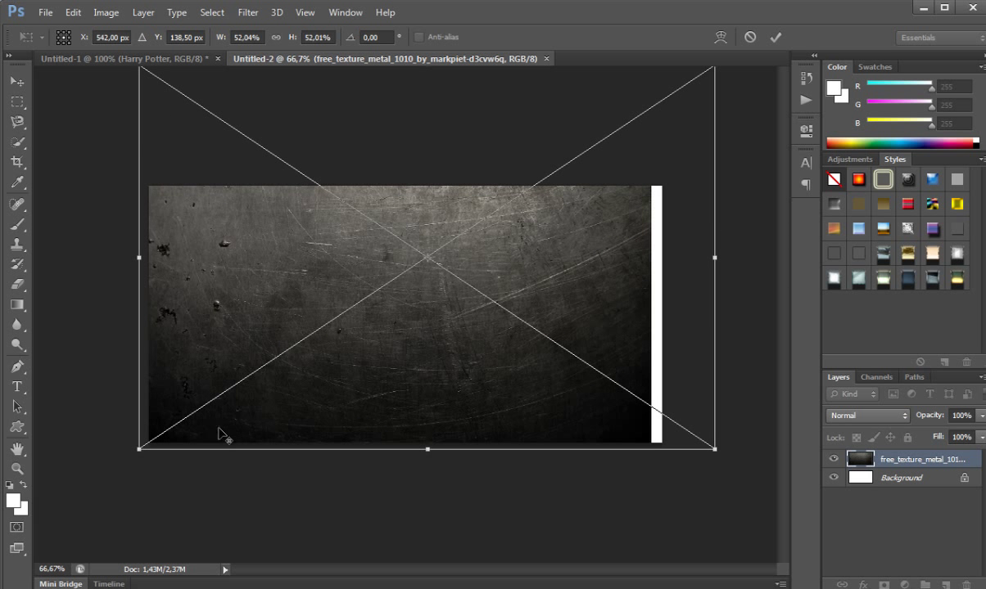
pyautogui.moveTo(132, 451); pyautogui.dragTo(119, 463)
pyautogui.keyDown('alt'); pyautogui.click(321, 374); pyautogui.keyUp('alt')
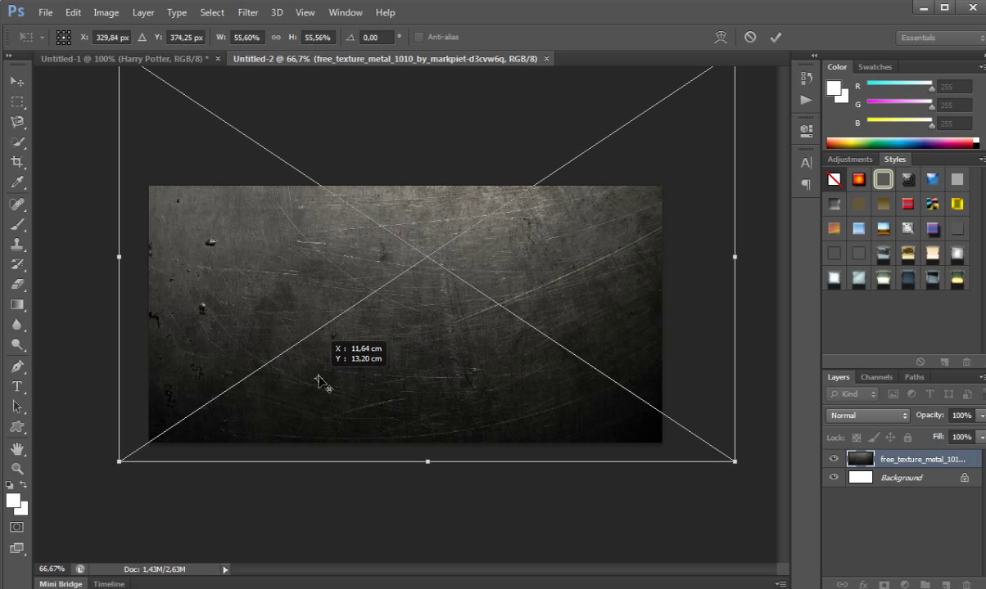
pyautogui.moveTo(424, 372); pyautogui.dragTo(432, 365)
pyautogui.press('Return')
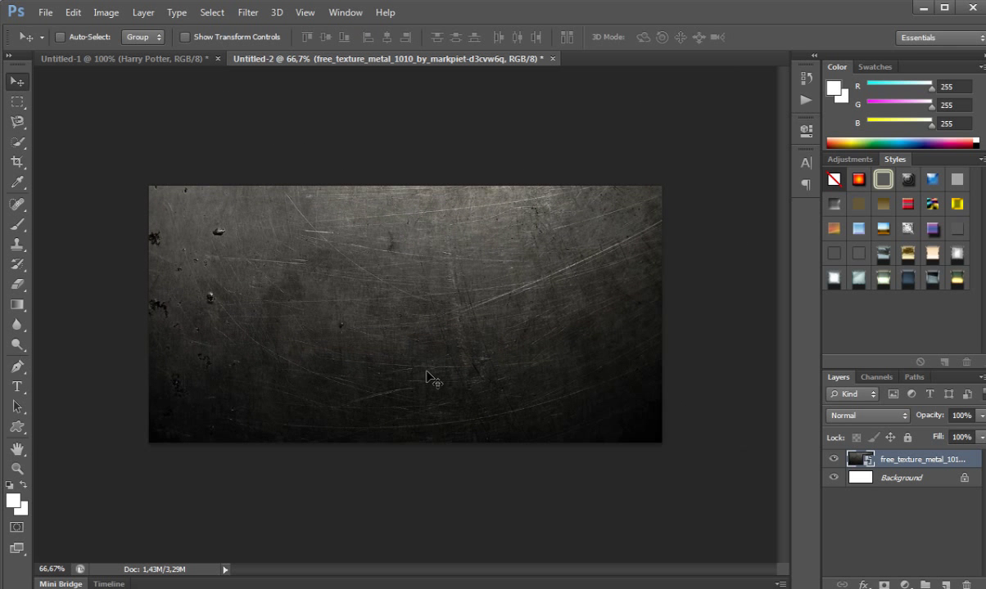
# Step: Define the texture as a pattern named 'metalPater' and return to the Untitled-1 document
pyautogui.click(70, 14)
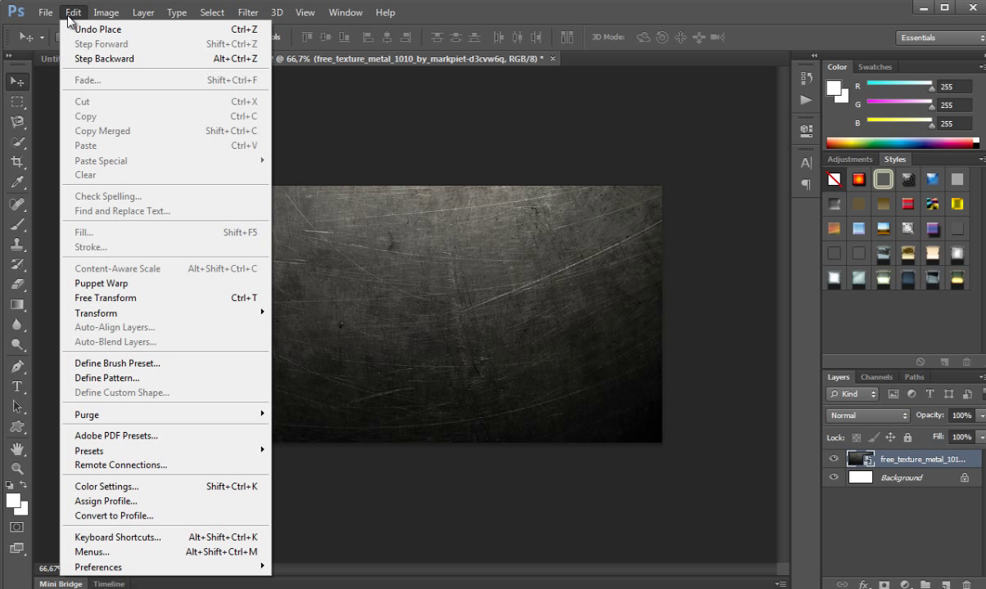
pyautogui.click(133, 378)
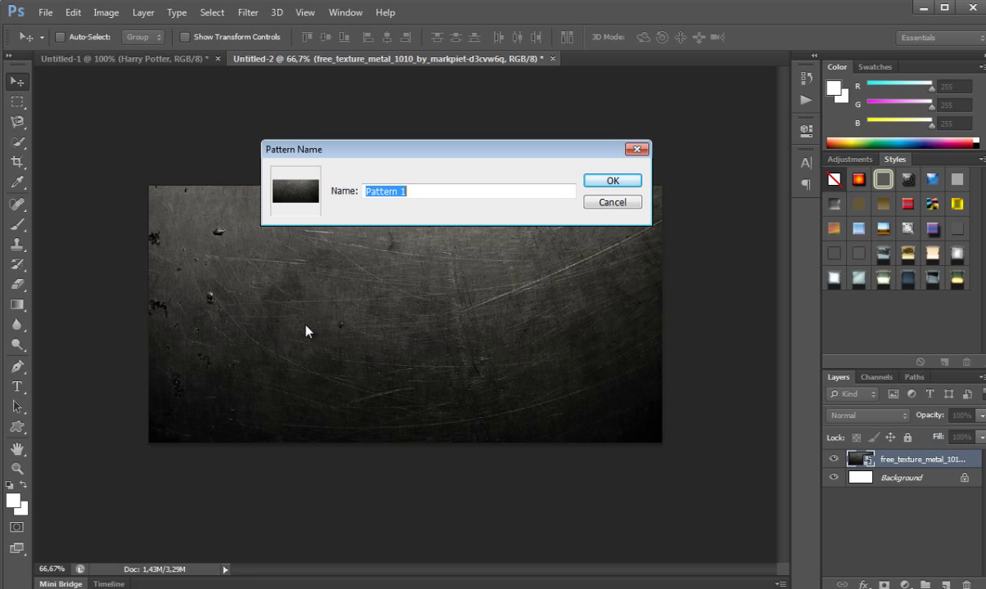
pyautogui.write('metalPater')
pyautogui.press('Return')
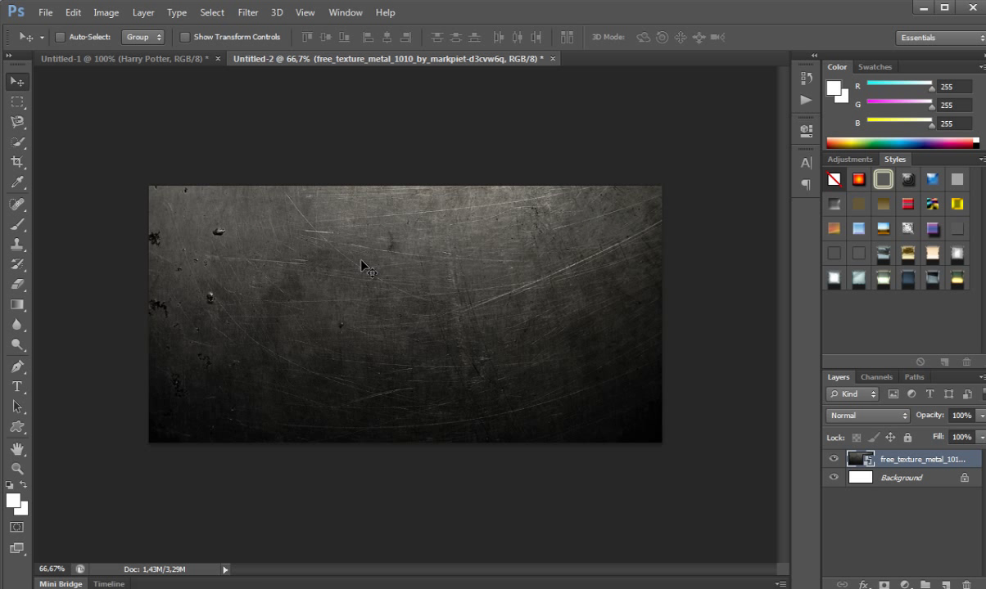
pyautogui.click(136, 57)
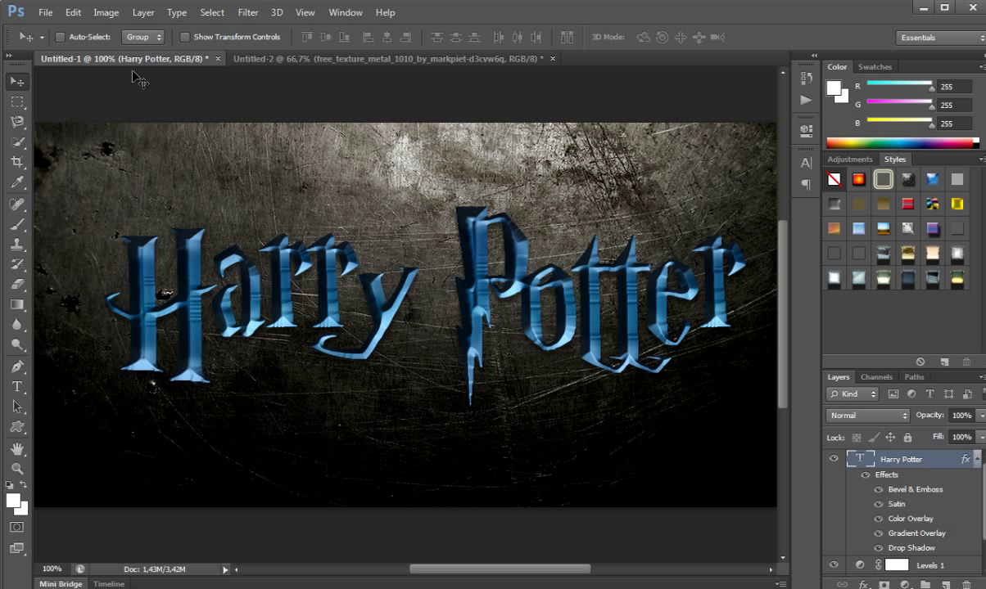
# Step: Turn on Pattern Overlay for the Harry Potter layer using the new metal pattern
pyautogui.rightClick(921, 461)
pyautogui.click(768, 8)
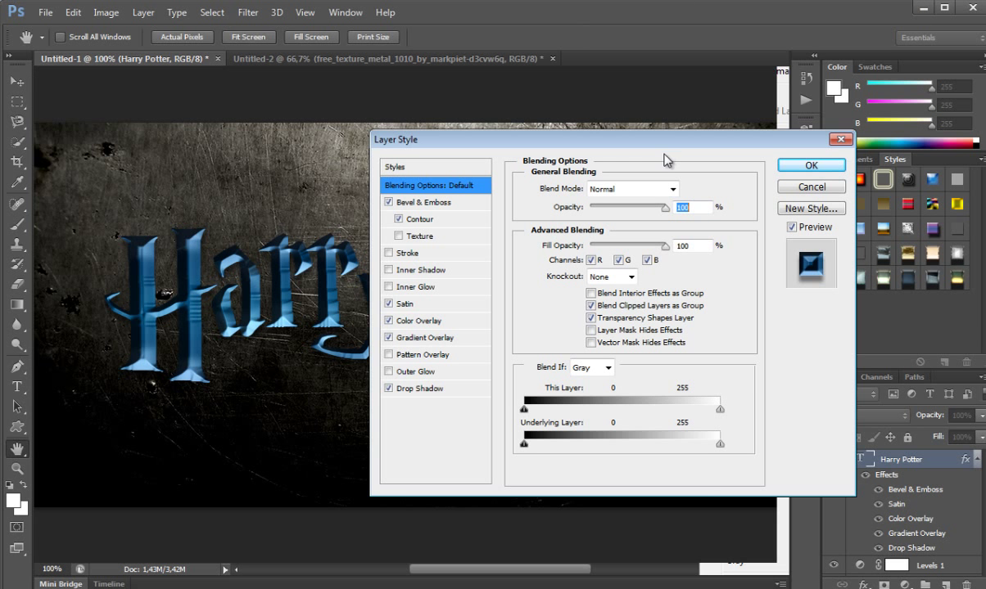
pyautogui.click(421, 357)
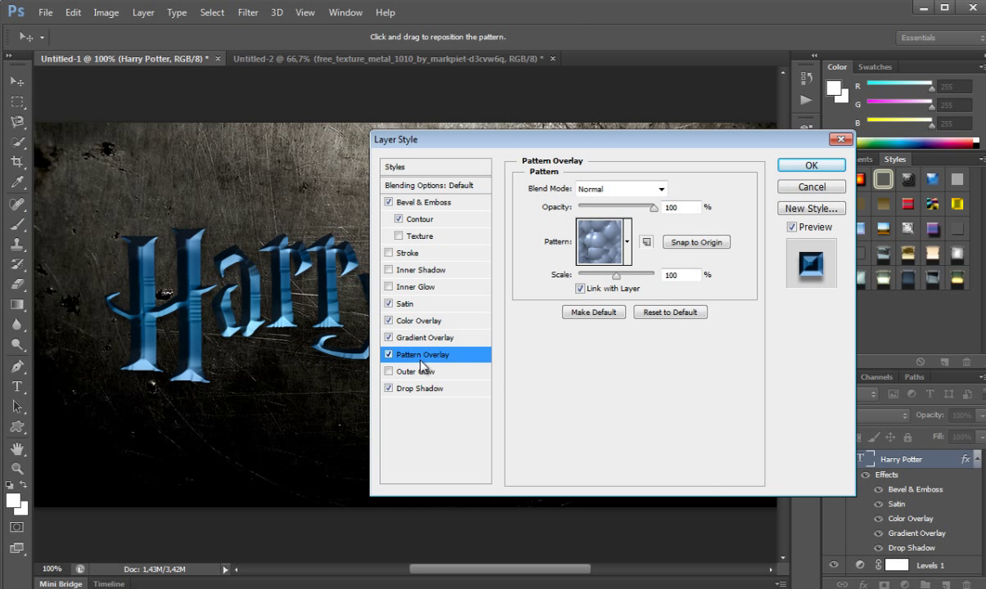
pyautogui.click(626, 242)
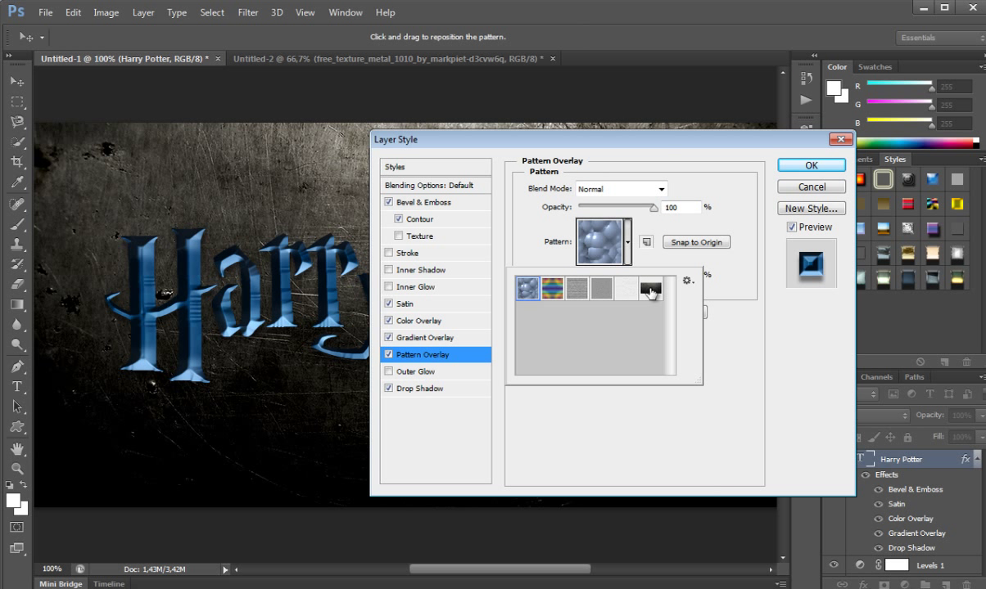
pyautogui.click(651, 289)
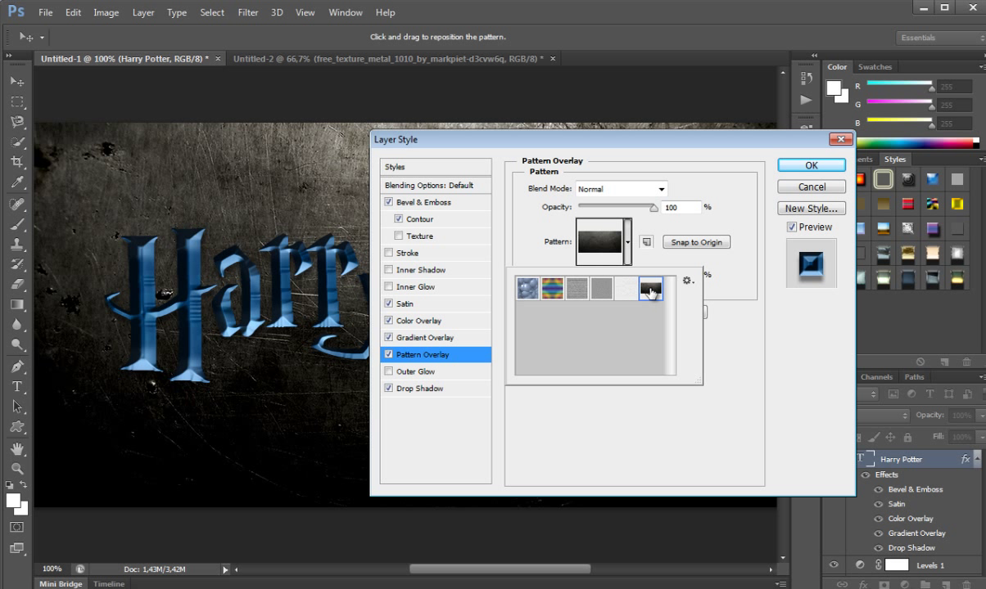
pyautogui.doubleClick(654, 286)
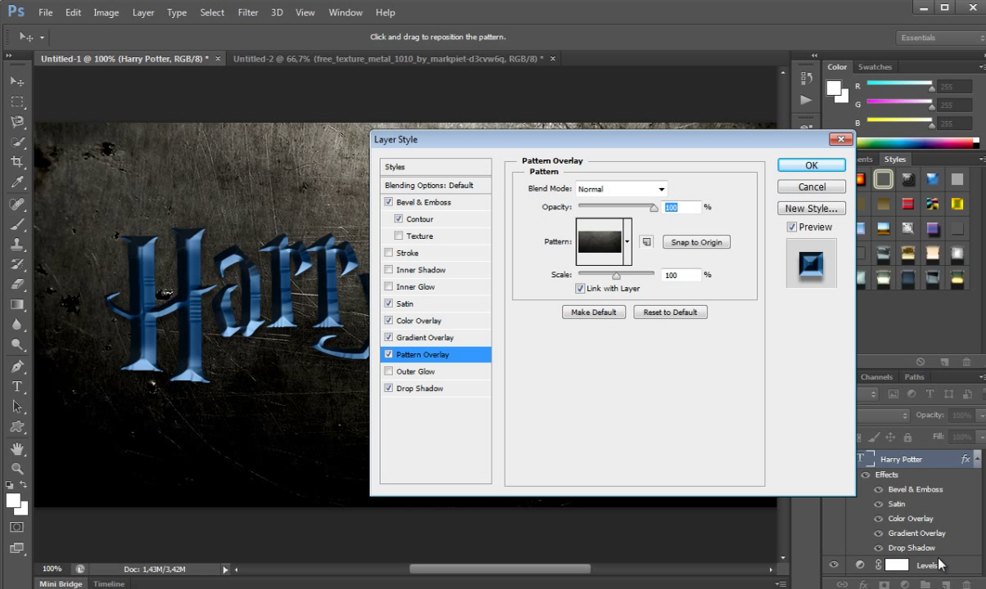
# Step: Reduce the pattern's scale and apply the layer style
pyautogui.press('alt')
pyautogui.moveTo(618, 279); pyautogui.dragTo(607, 279)
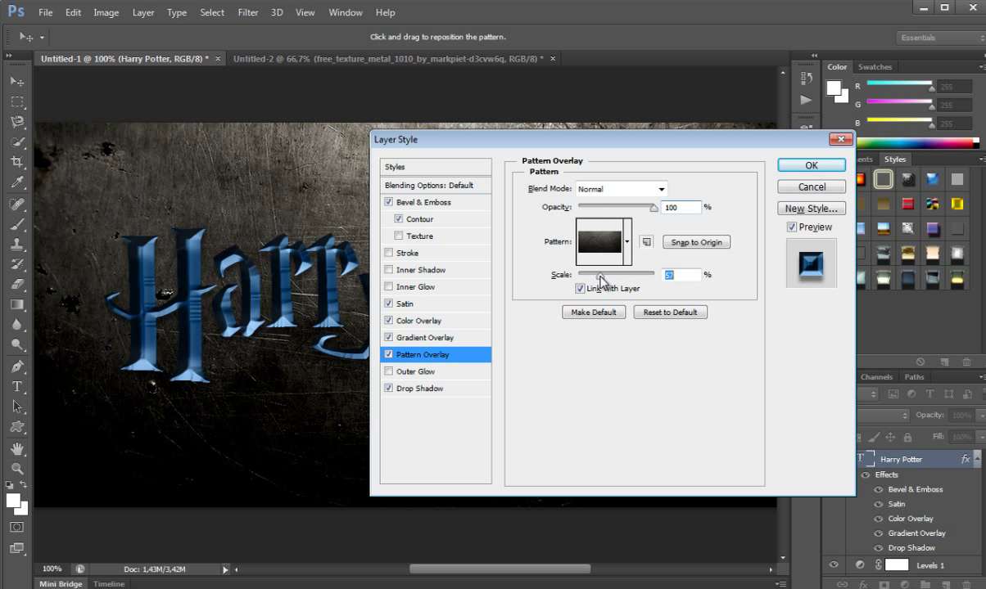
pyautogui.press('Return')
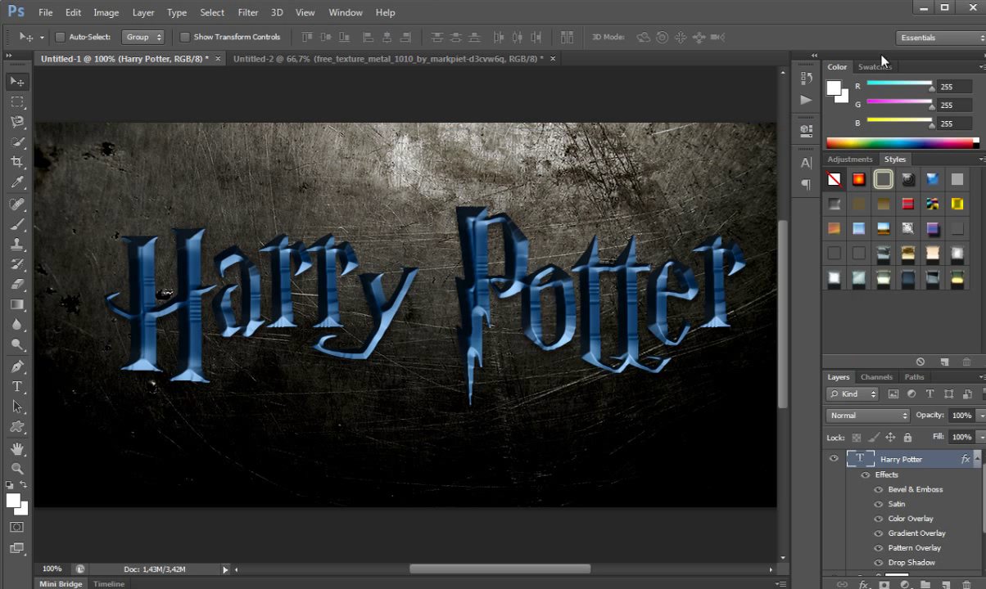
pyautogui.click(943, 11)
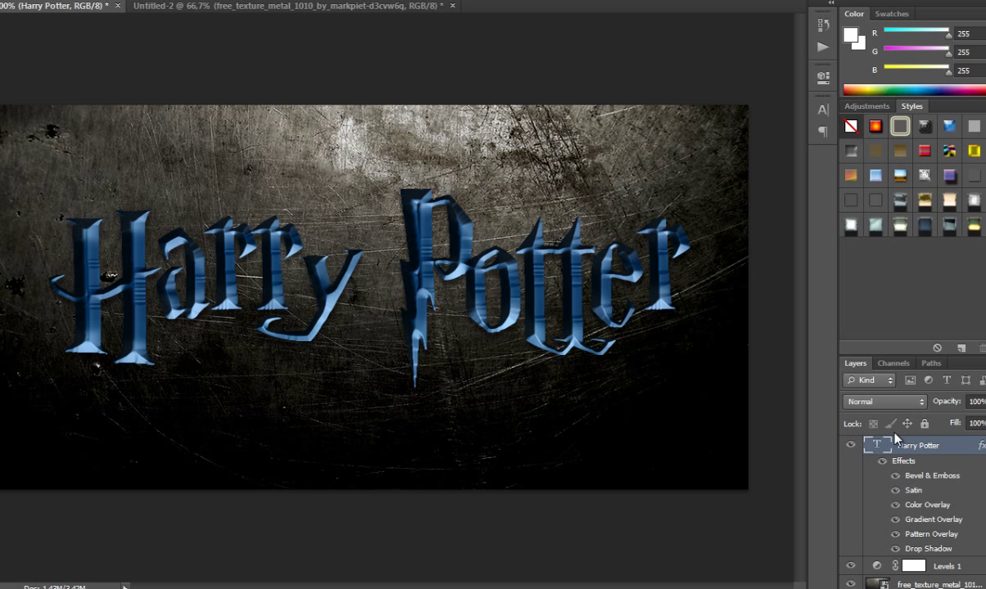
# Step: Duplicate the Harry Potter layer, clear the copy's layer style, and open its Blending Options
pyautogui.hotkey('ctrl', 'j')
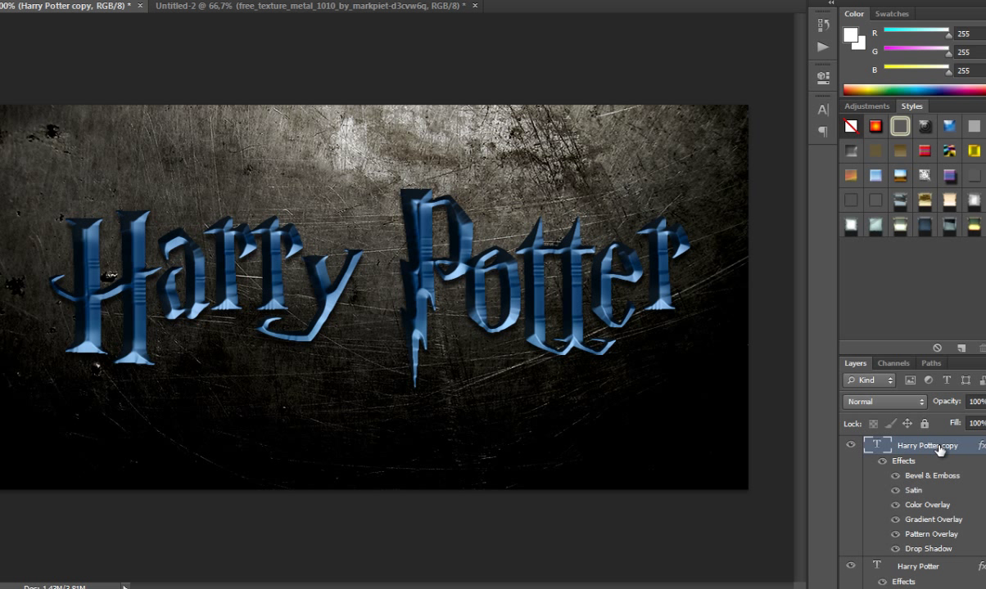
pyautogui.rightClick(939, 449)
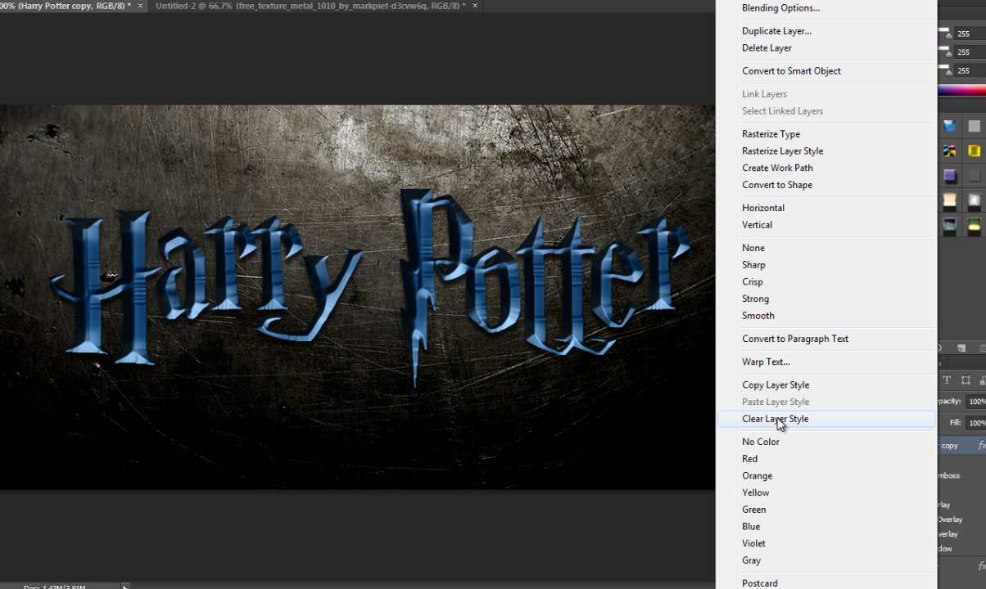
pyautogui.click(778, 421)
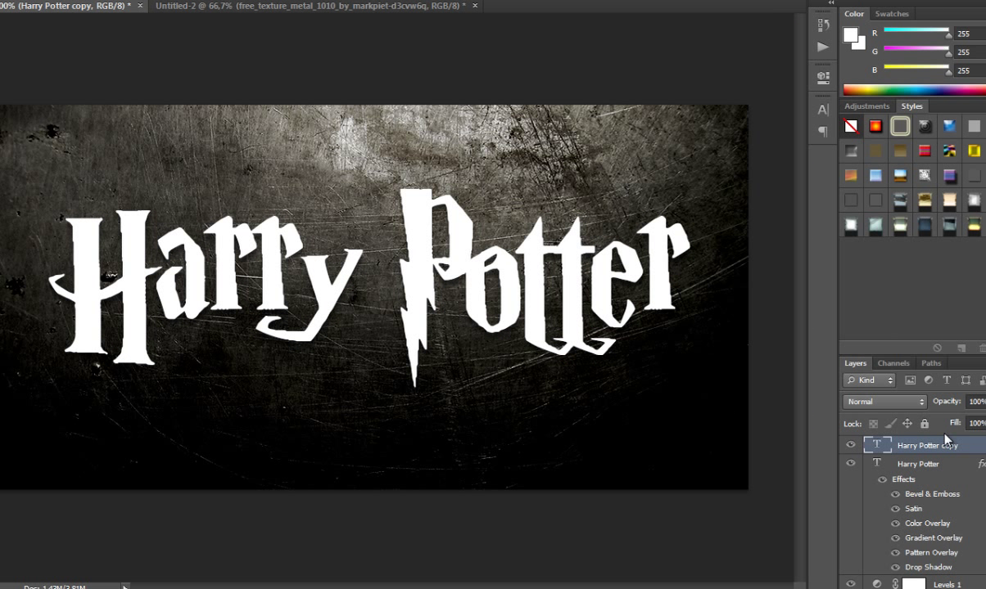
pyautogui.rightClick(927, 449)
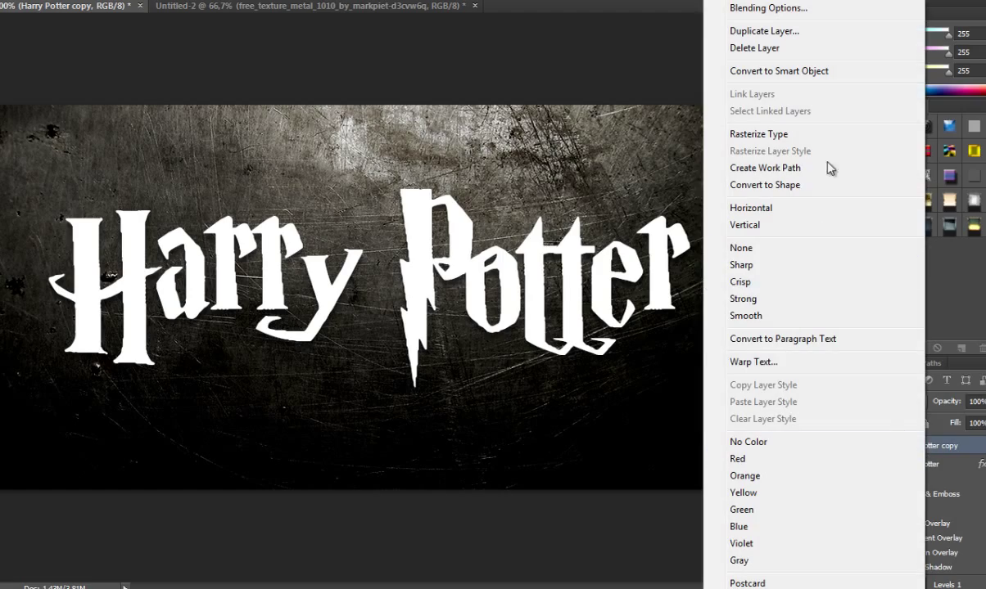
pyautogui.click(770, 10)
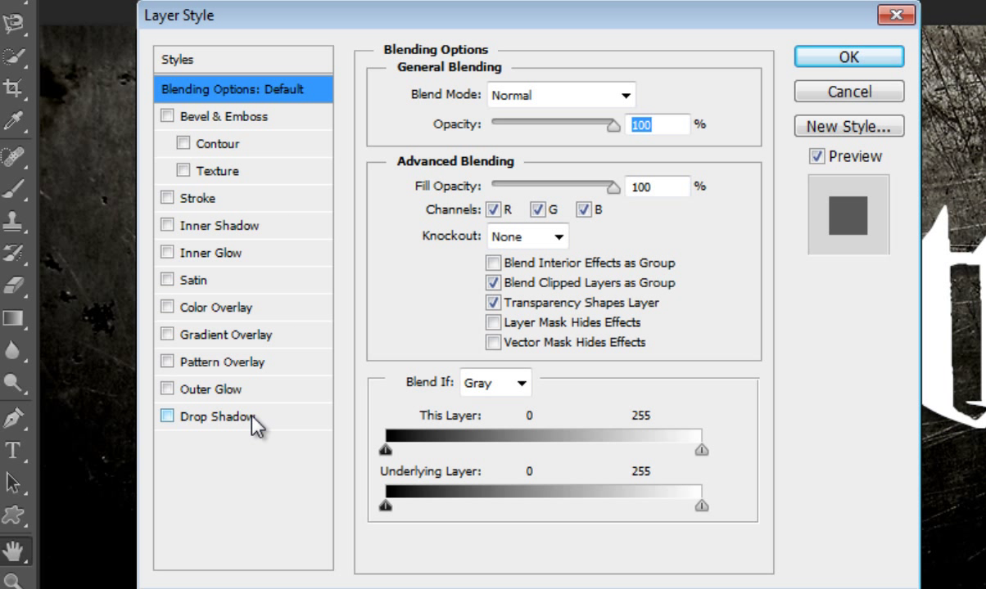
# Step: Give the copy a drop shadow with 60% opacity, 8 px distance and 14 px size
pyautogui.click(309, 419)
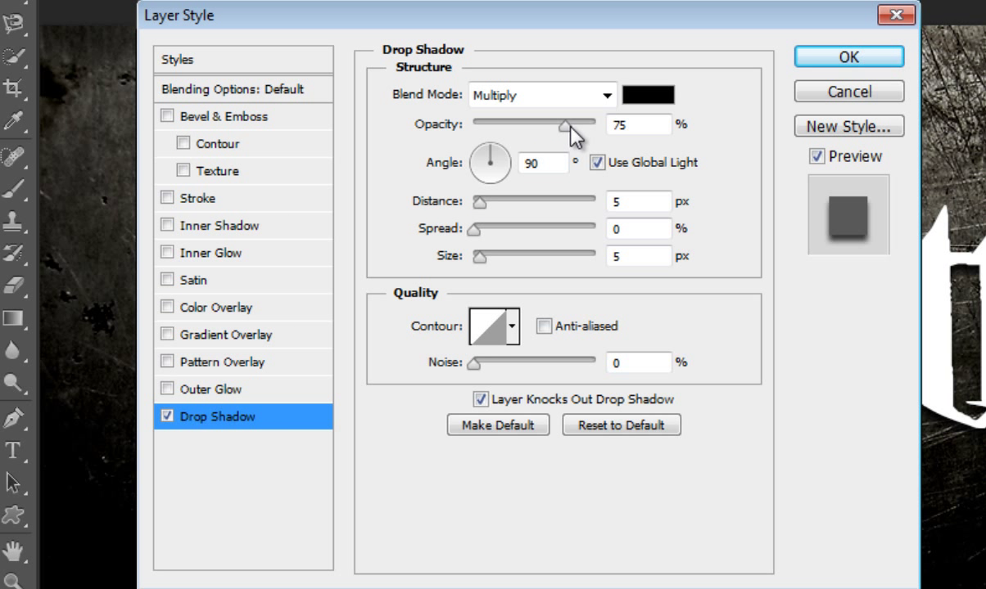
pyautogui.doubleClick(638, 125)
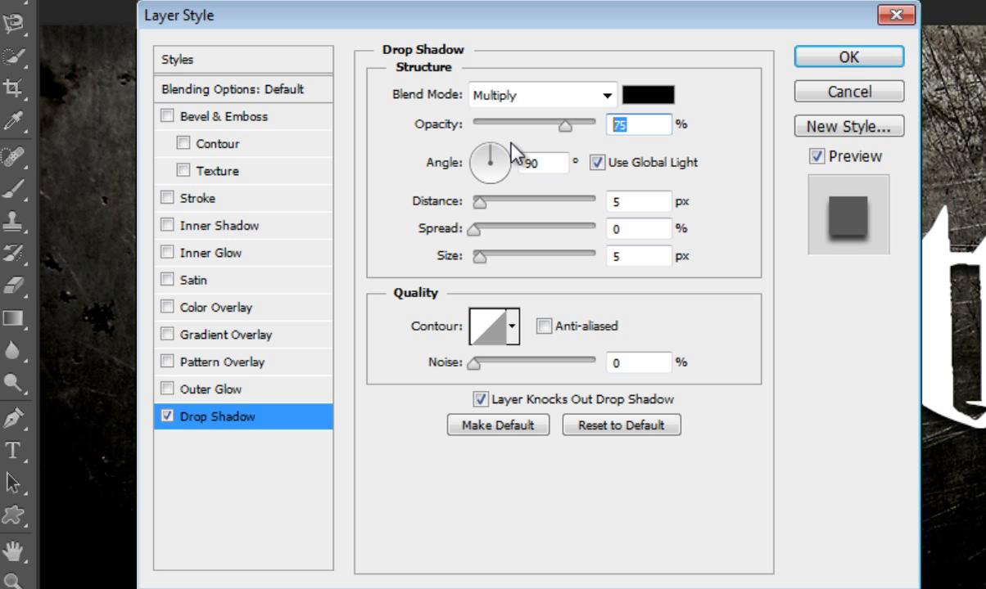
pyautogui.write('60')
pyautogui.press('Tab')
pyautogui.press('Tab')
pyautogui.press('Tab')
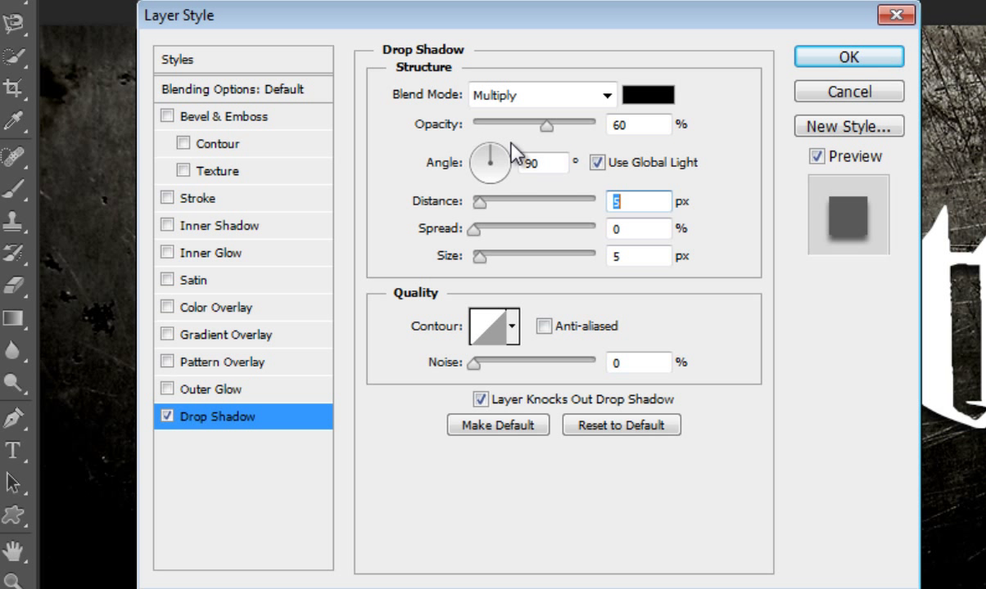
pyautogui.write('8')
pyautogui.press('Tab')
pyautogui.press('Tab')
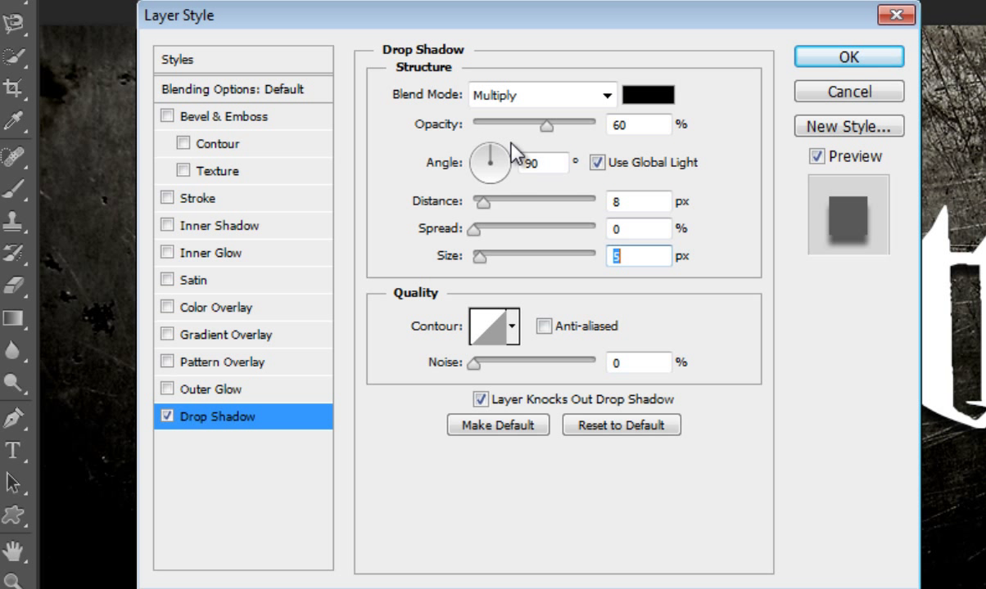
pyautogui.write('13')
pyautogui.press('BackSpace')
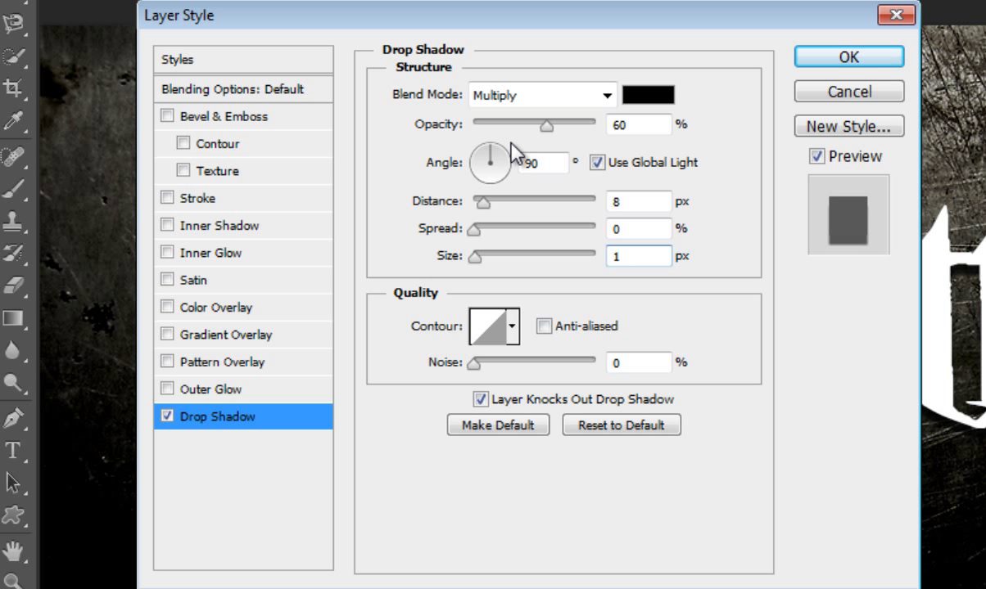
pyautogui.write('4')
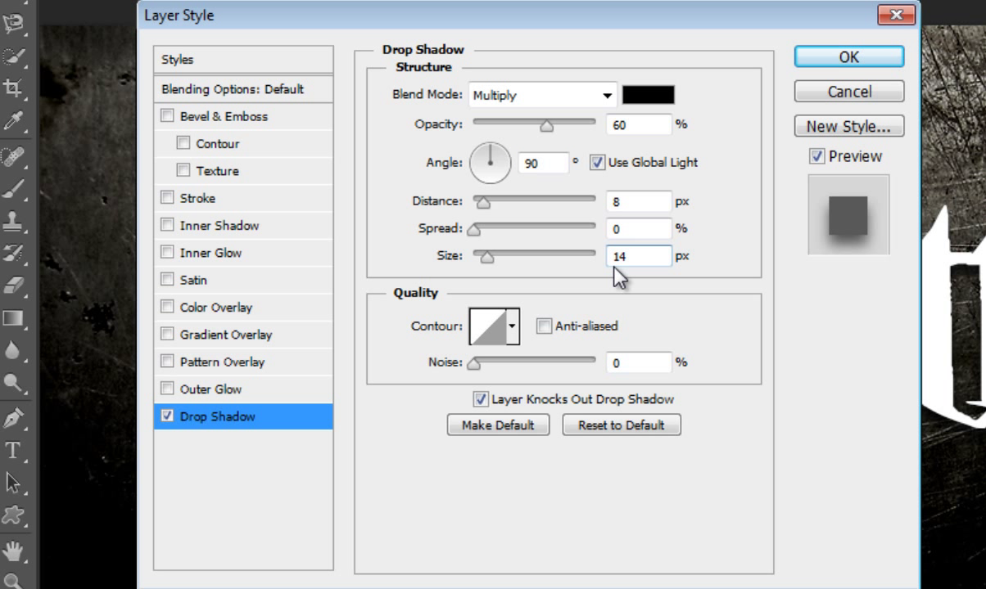
# Step: Turn the drop shadow angle to 30° and enable Inner Shadow
pyautogui.click(503, 152)
pyautogui.moveTo(502, 151); pyautogui.dragTo(505, 156)
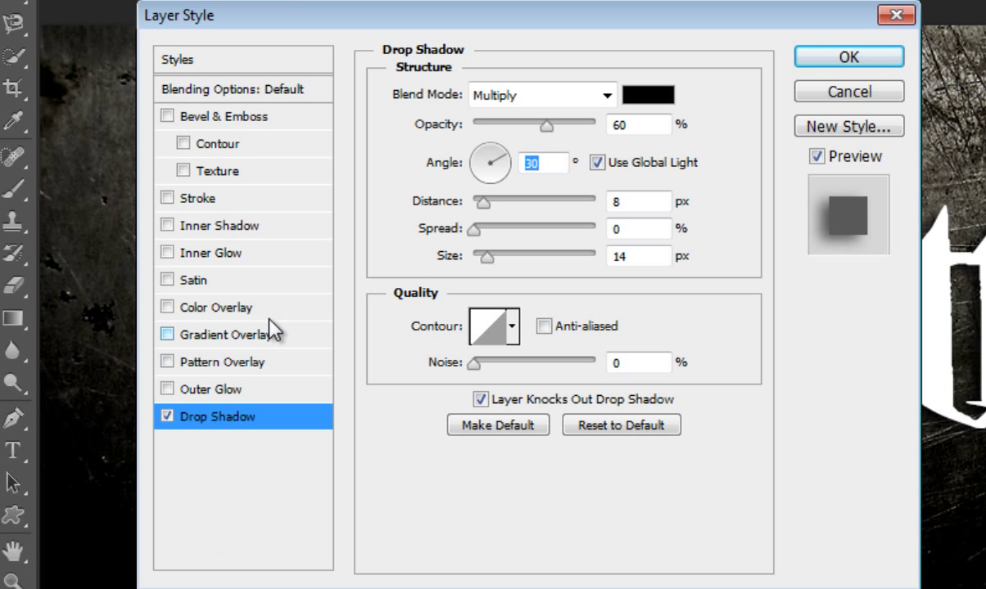
pyautogui.click(234, 253)
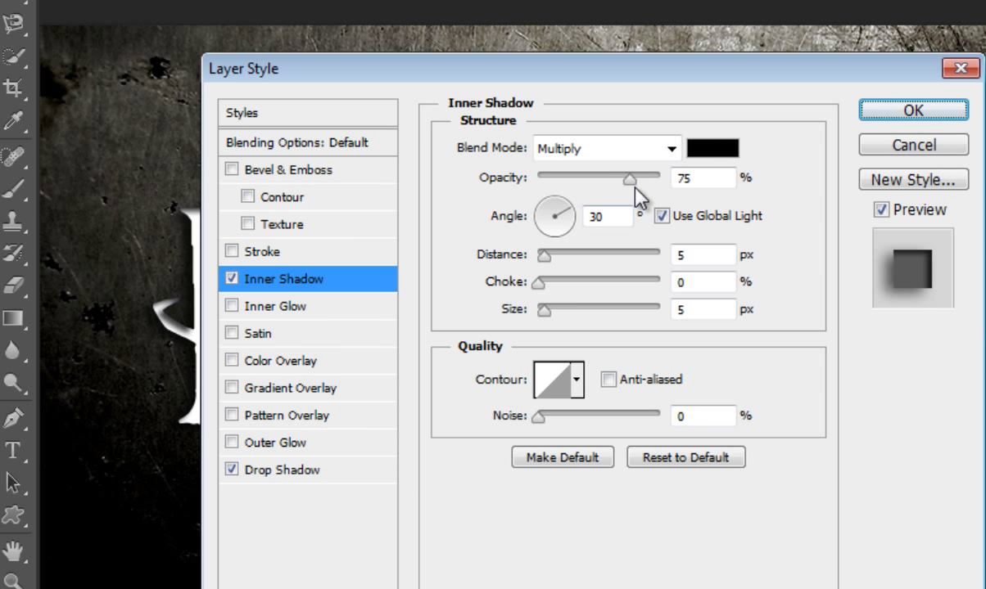
# Step: Set the inner shadow to 41% opacity and 10 px size
pyautogui.click(625, 180)
pyautogui.moveTo(623, 182); pyautogui.dragTo(587, 182)
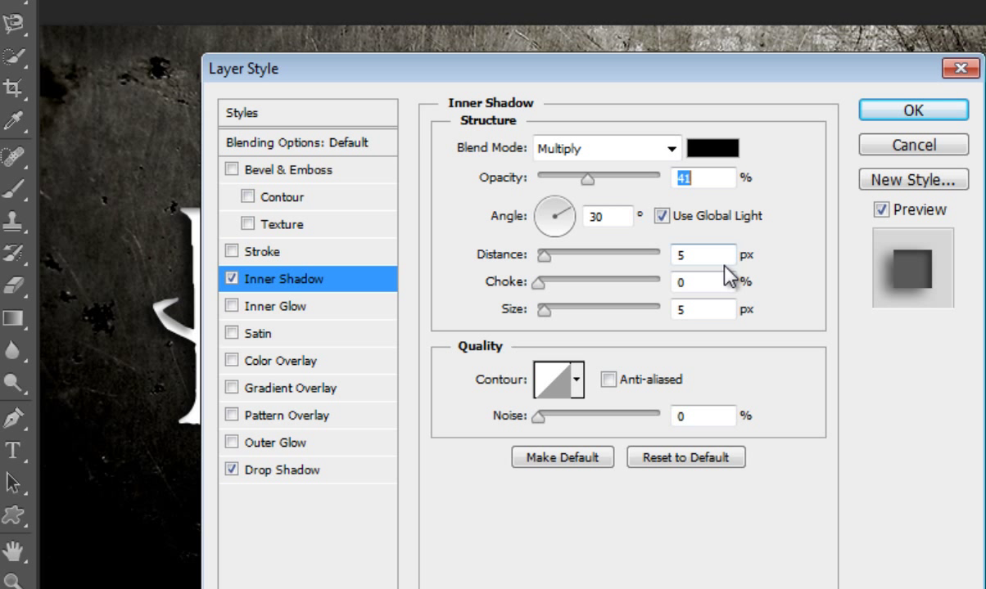
pyautogui.click(612, 309)
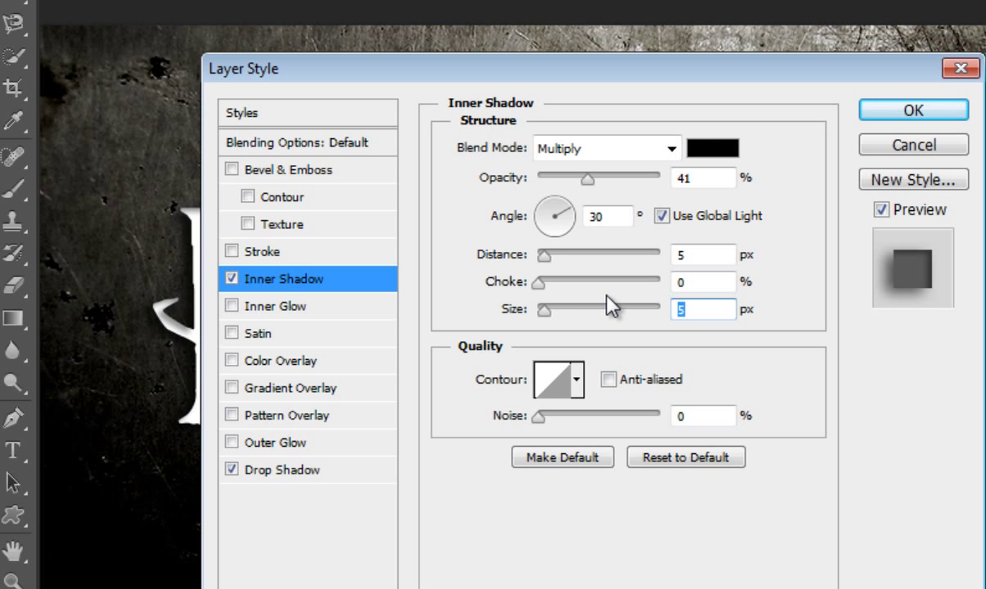
pyautogui.write('10')
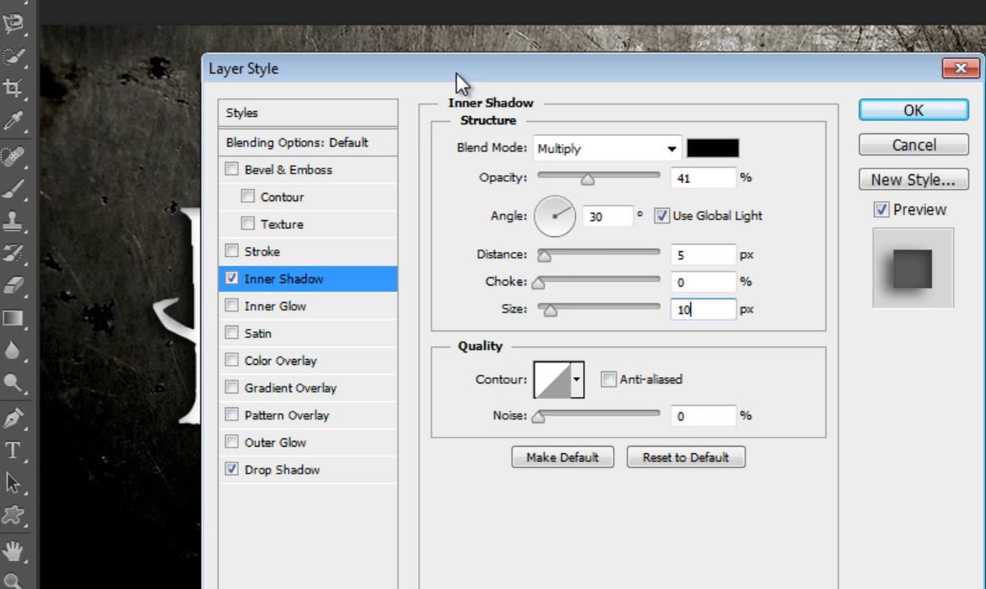
pyautogui.moveTo(456, 76); pyautogui.dragTo(618, 247)
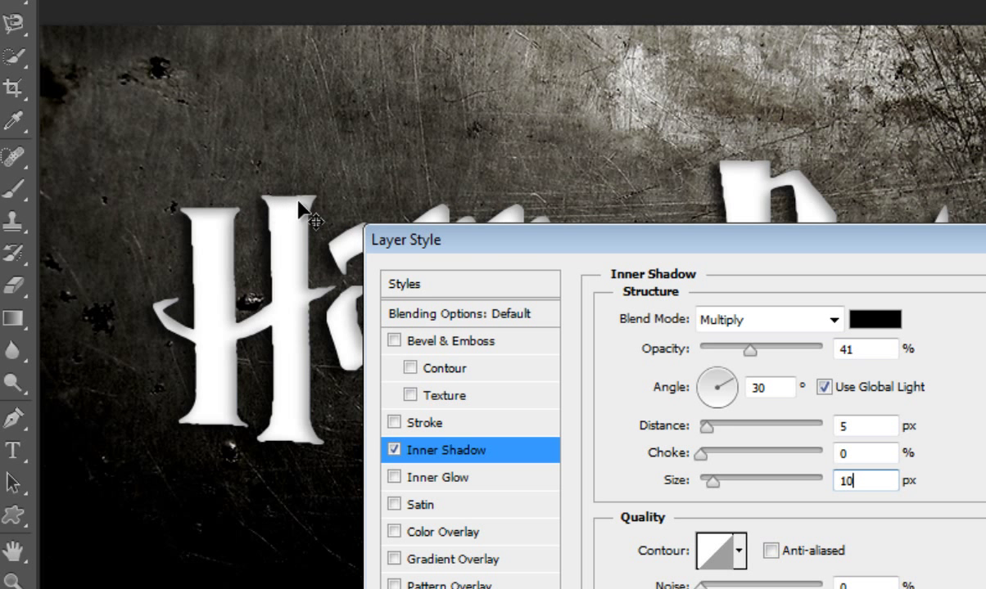
pyautogui.moveTo(516, 234); pyautogui.dragTo(336, 33)
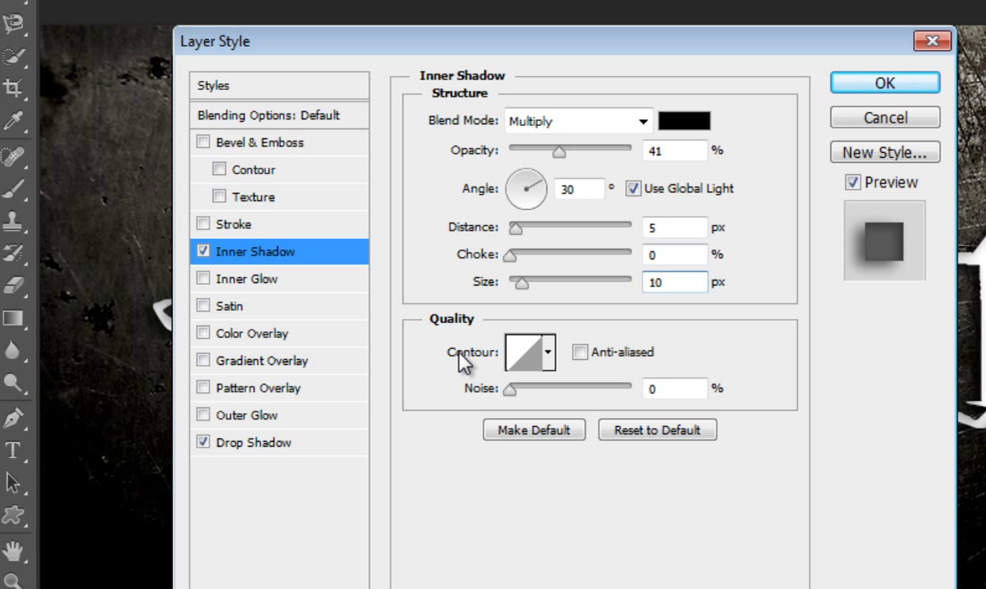
# Step: Anti-alias the inner shadow, add 43% noise, and switch on Inner Glow
pyautogui.click(580, 353)
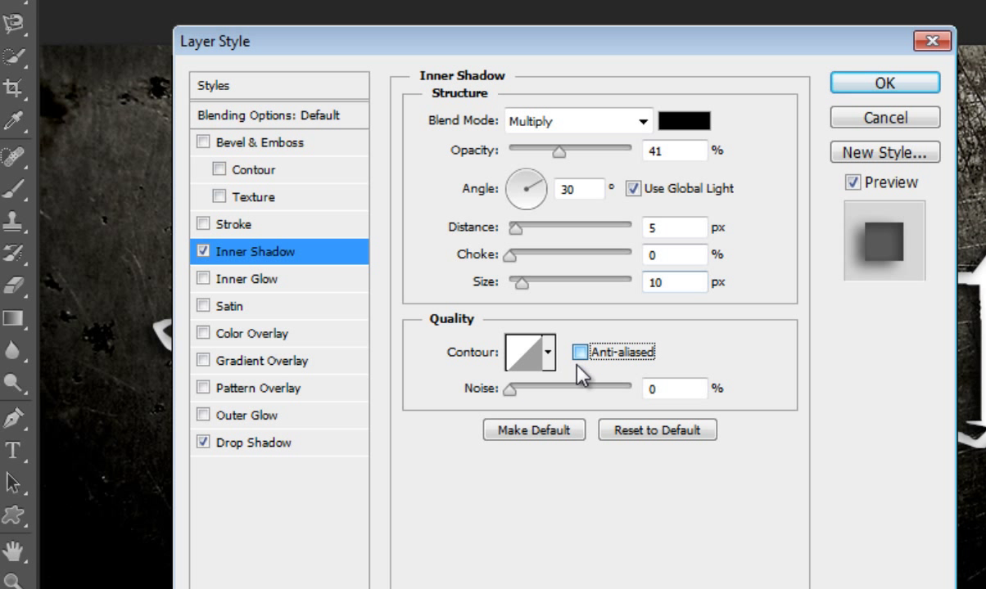
pyautogui.moveTo(372, 51); pyautogui.dragTo(522, 49)
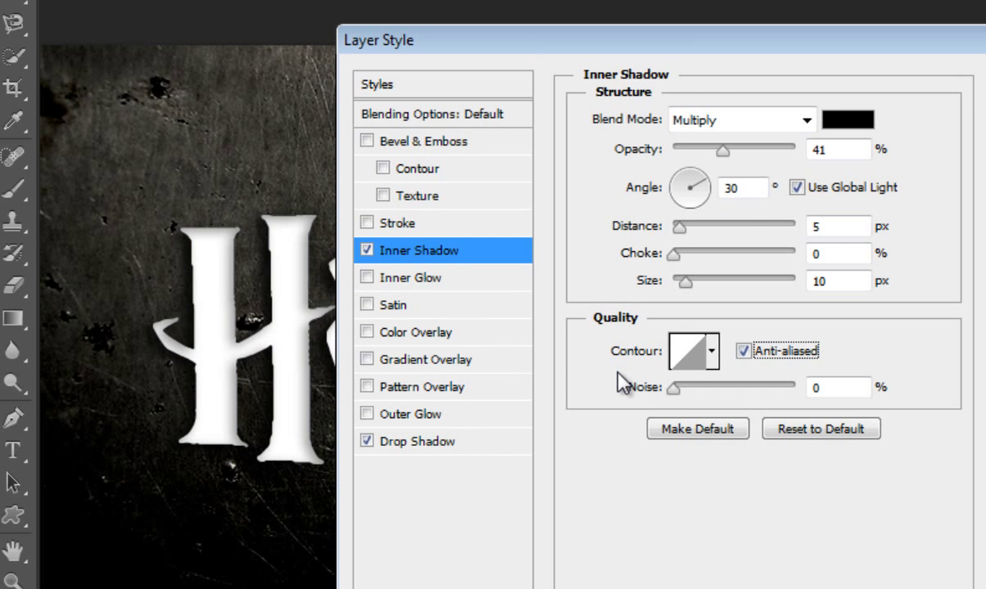
pyautogui.moveTo(673, 390); pyautogui.dragTo(725, 398)
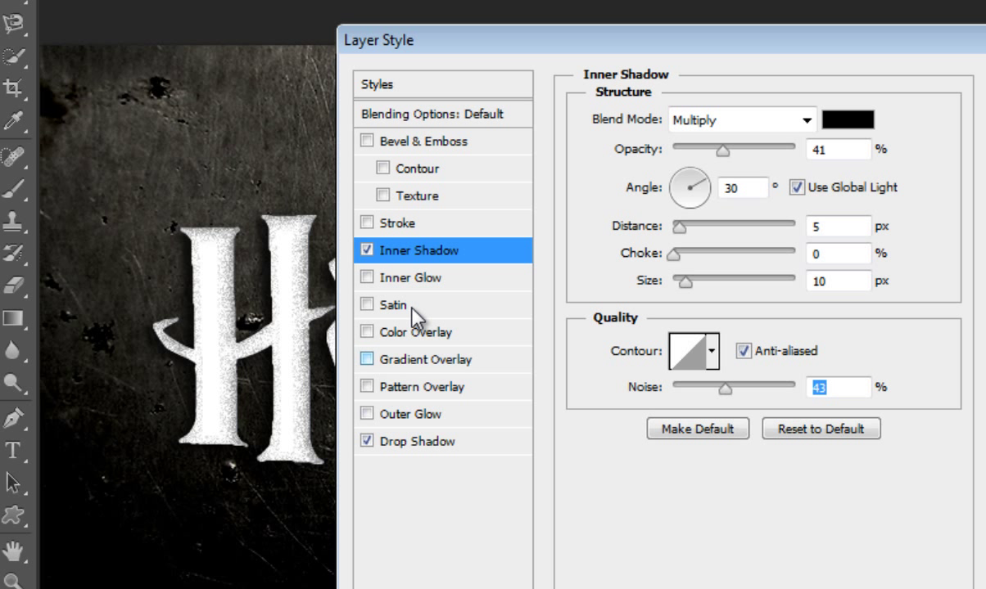
pyautogui.click(427, 285)
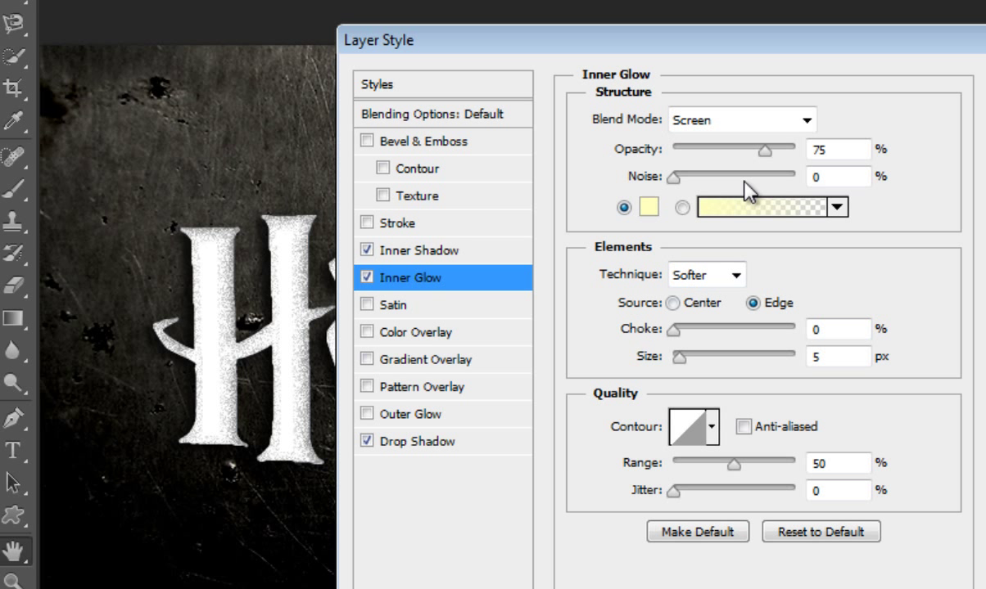
# Step: Make the inner glow a Color Dodge blend with a near-white colour
pyautogui.click(805, 121)
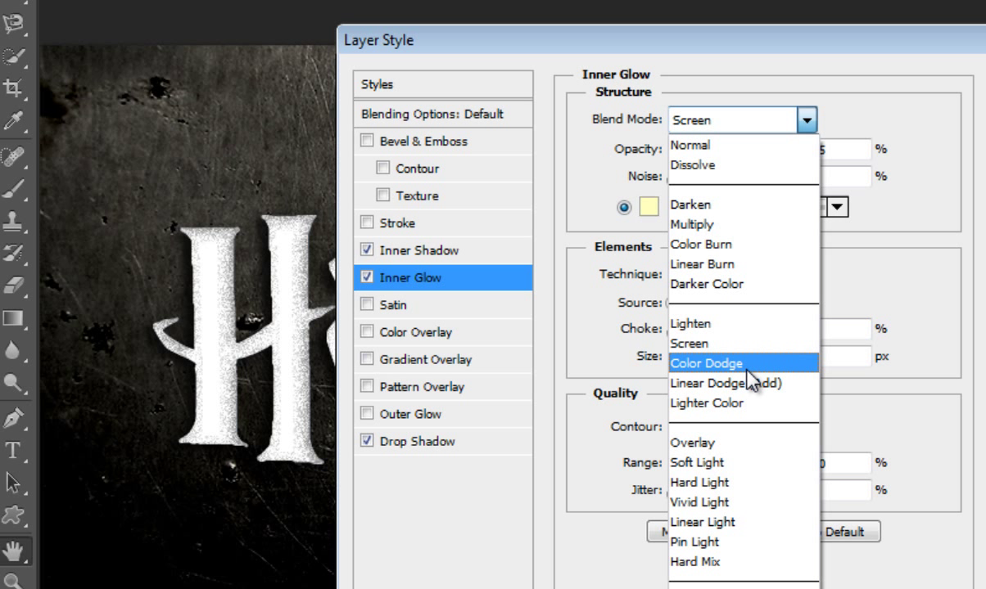
pyautogui.click(747, 365)
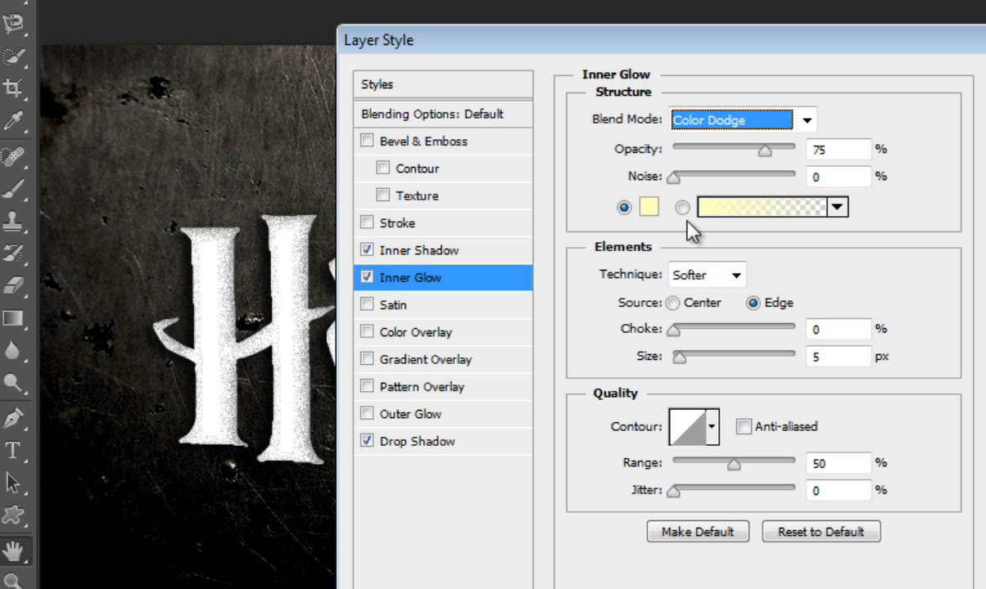
pyautogui.click(648, 207)
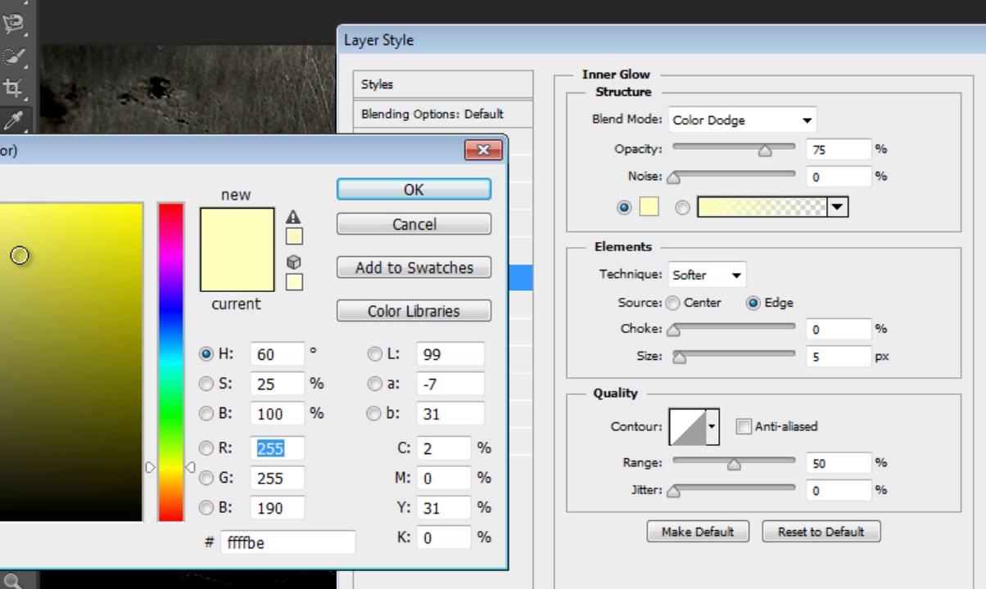
pyautogui.click(29, 231)
pyautogui.click(374, 191)
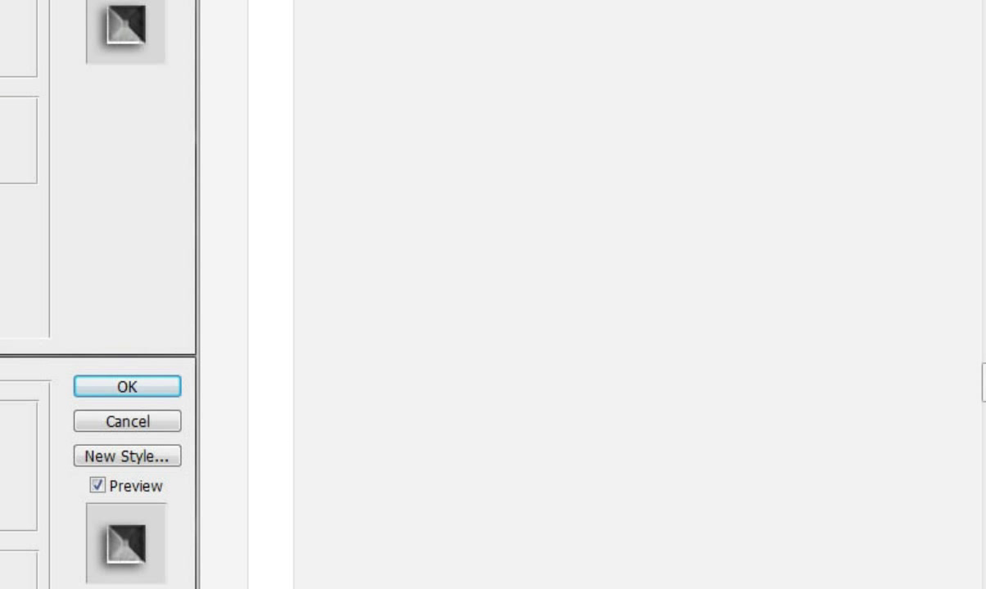
pyautogui.hotkey('alt', 'Tab')
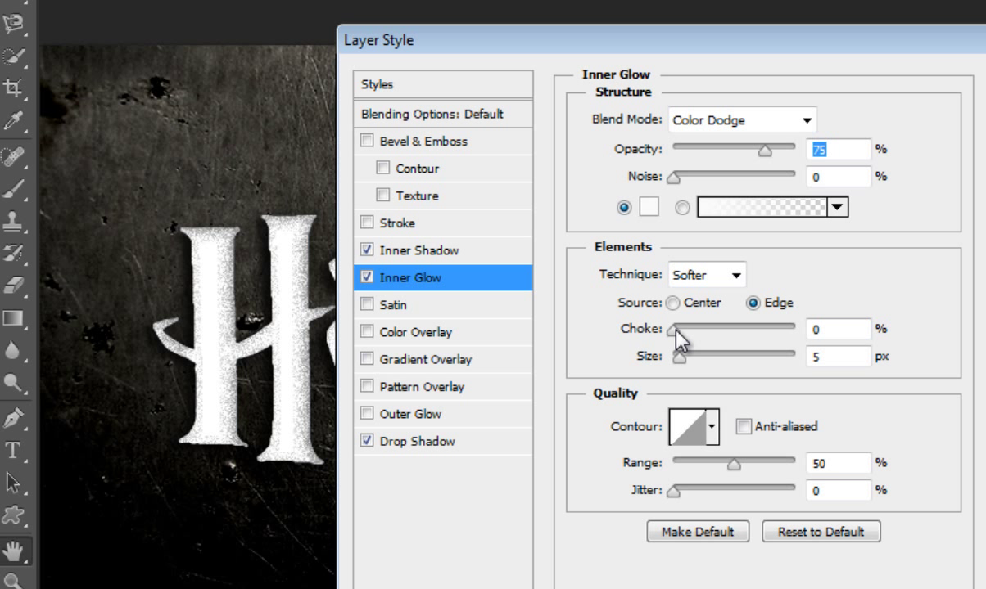
# Step: Set the inner glow to 70% choke, 2 px size, anti-aliased contour and 100% jitter
pyautogui.moveTo(674, 334); pyautogui.dragTo(759, 334)
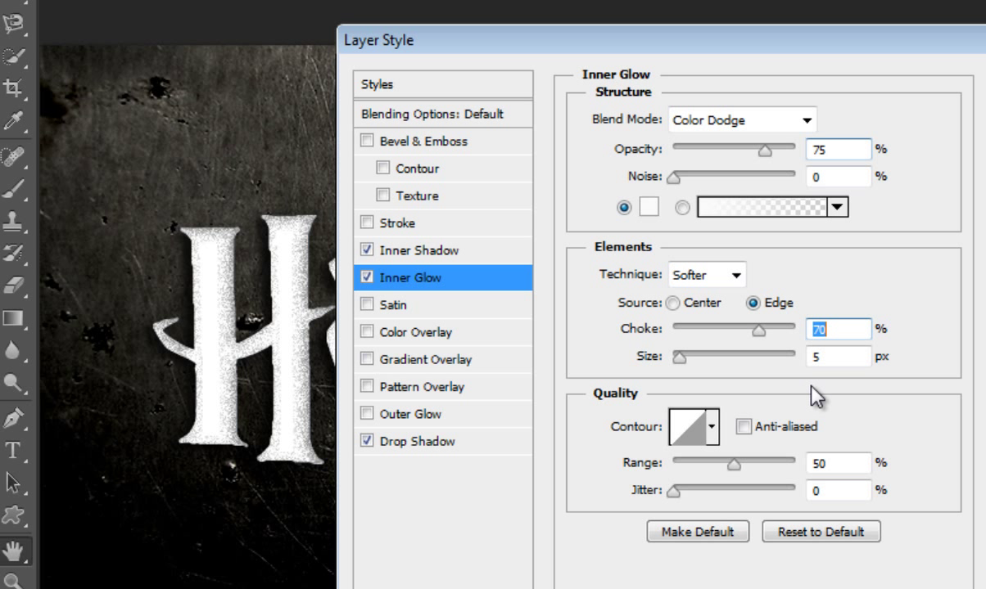
pyautogui.click(837, 359)
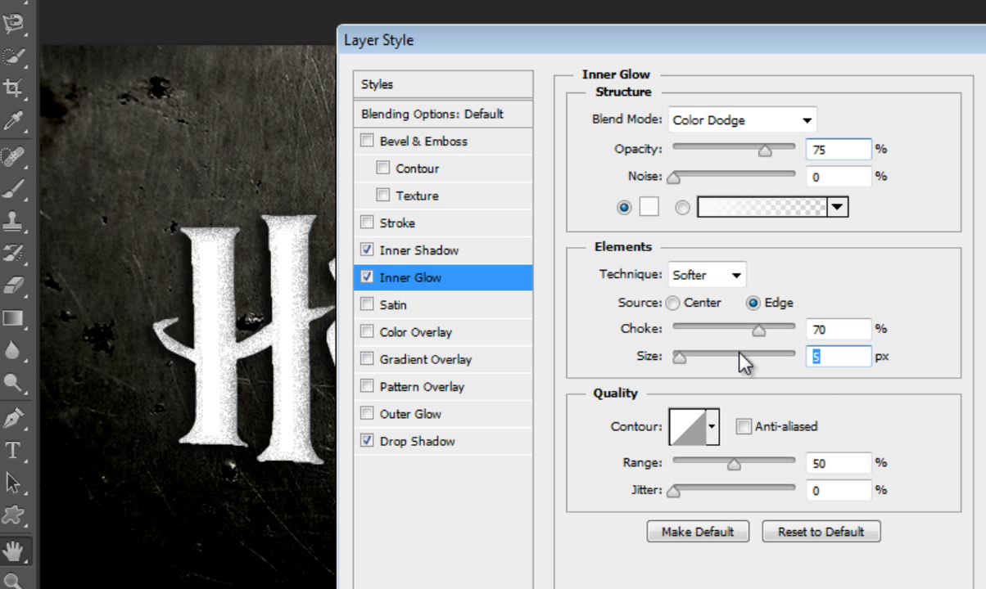
pyautogui.write('2')
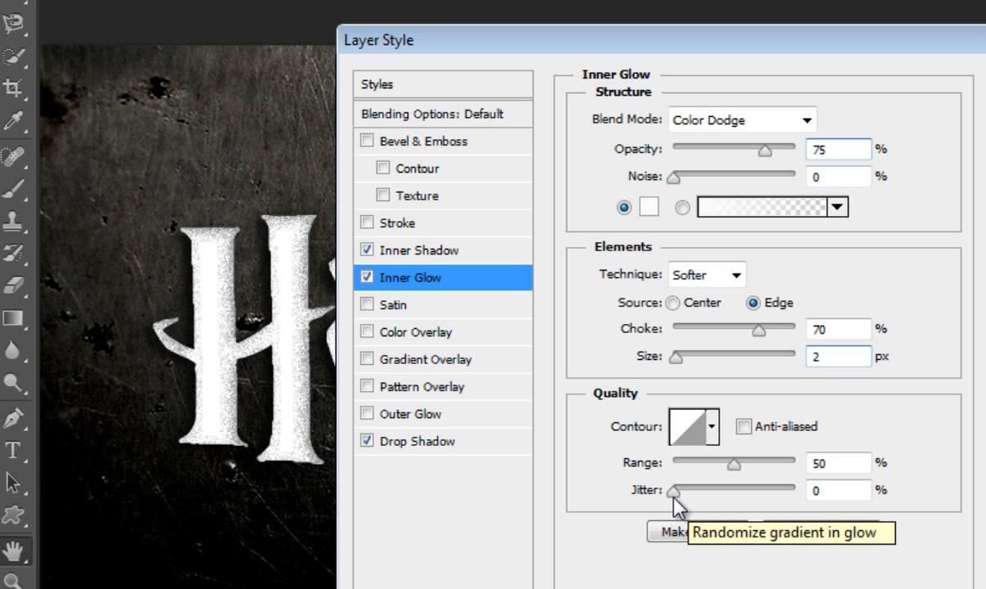
pyautogui.moveTo(674, 491); pyautogui.dragTo(897, 506)
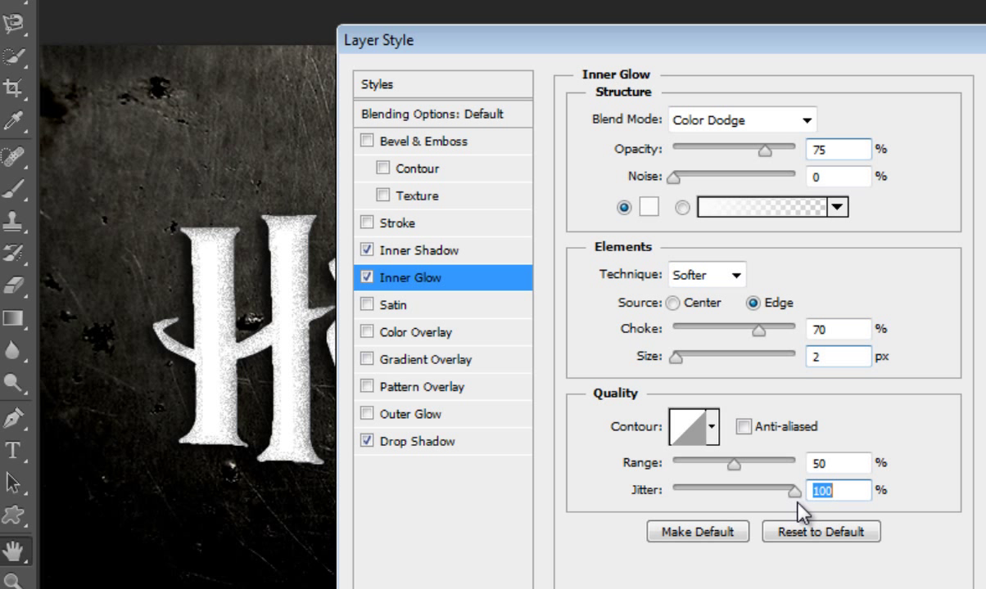
pyautogui.moveTo(791, 492); pyautogui.dragTo(583, 495)
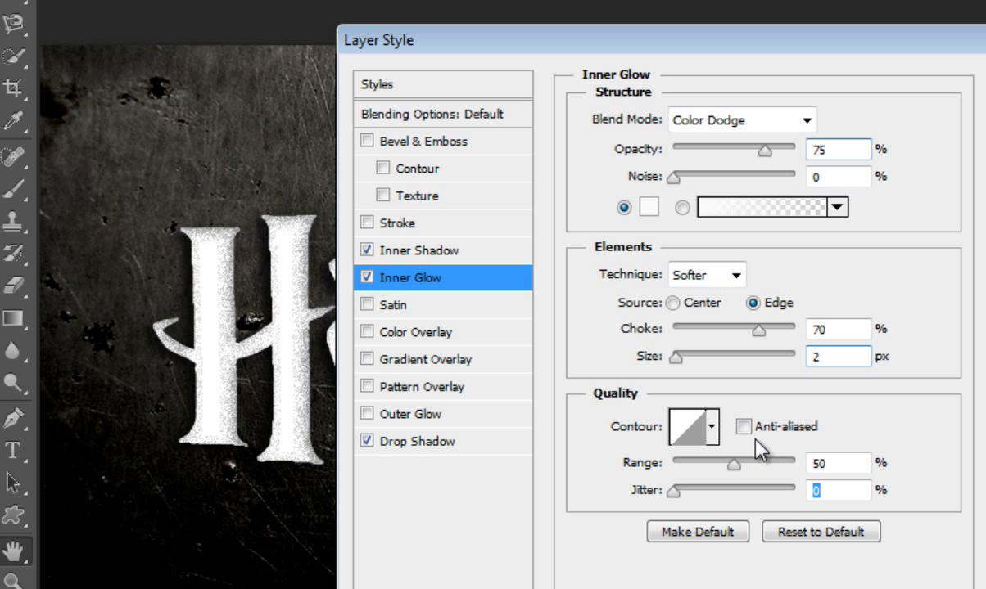
pyautogui.click(743, 426)
pyautogui.moveTo(674, 491); pyautogui.dragTo(795, 489)
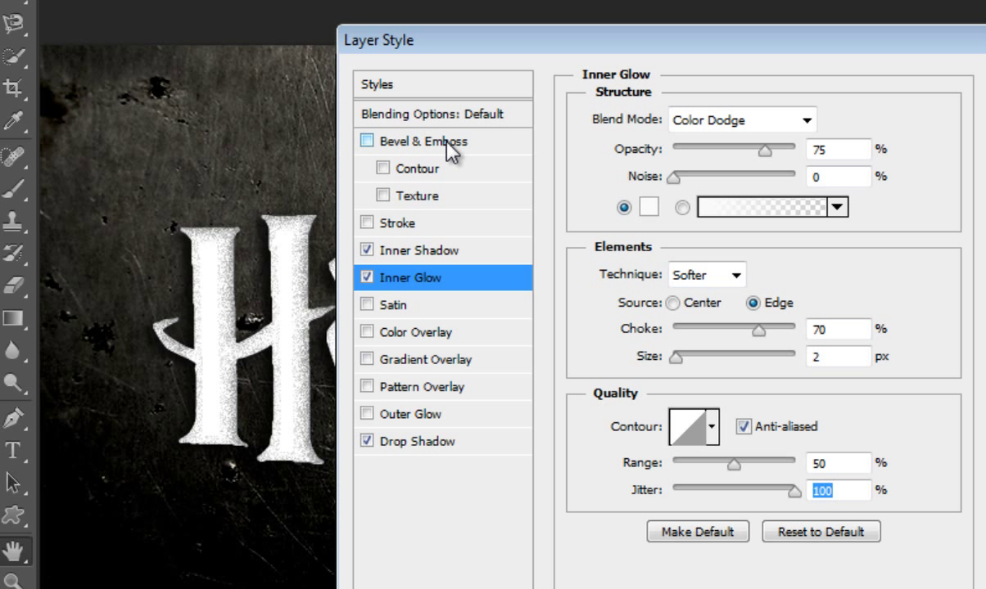
# Step: Add a Chisel Soft Bevel & Emboss with a size of 71 px
pyautogui.click(438, 140)
pyautogui.click(749, 153)
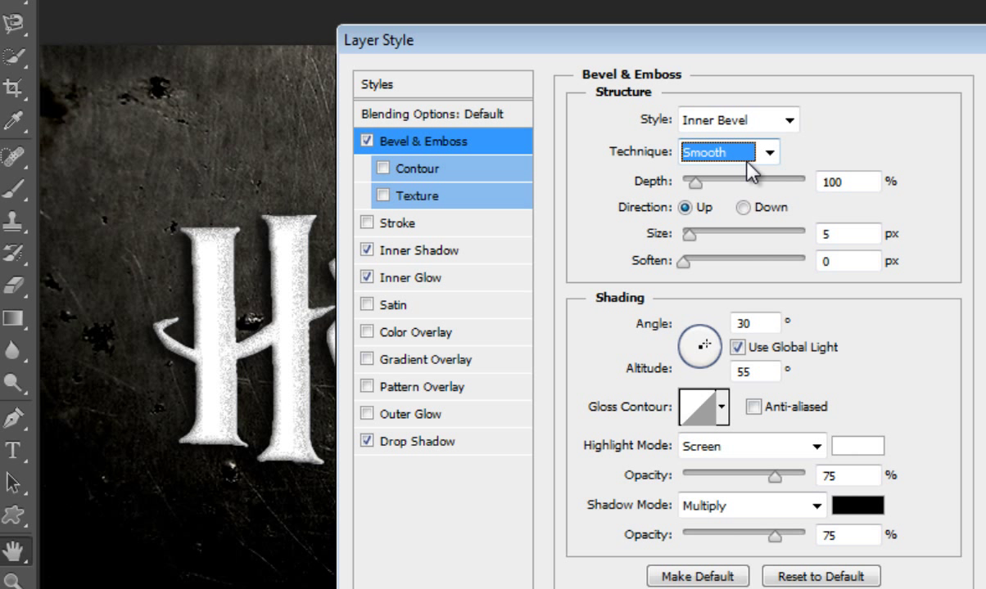
pyautogui.click(741, 199)
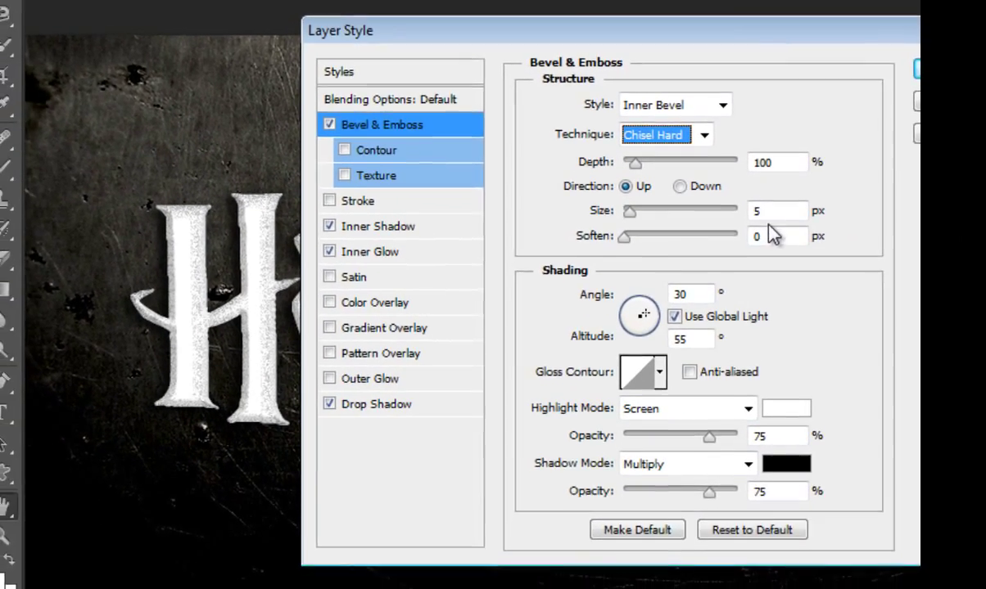
pyautogui.press('Down')
pyautogui.click(782, 230)
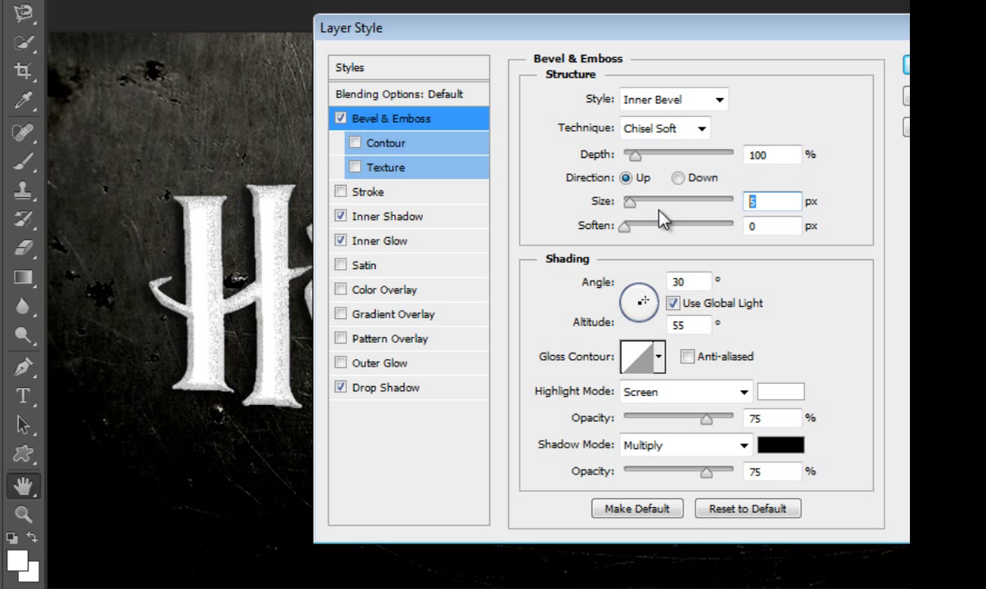
pyautogui.write('71')
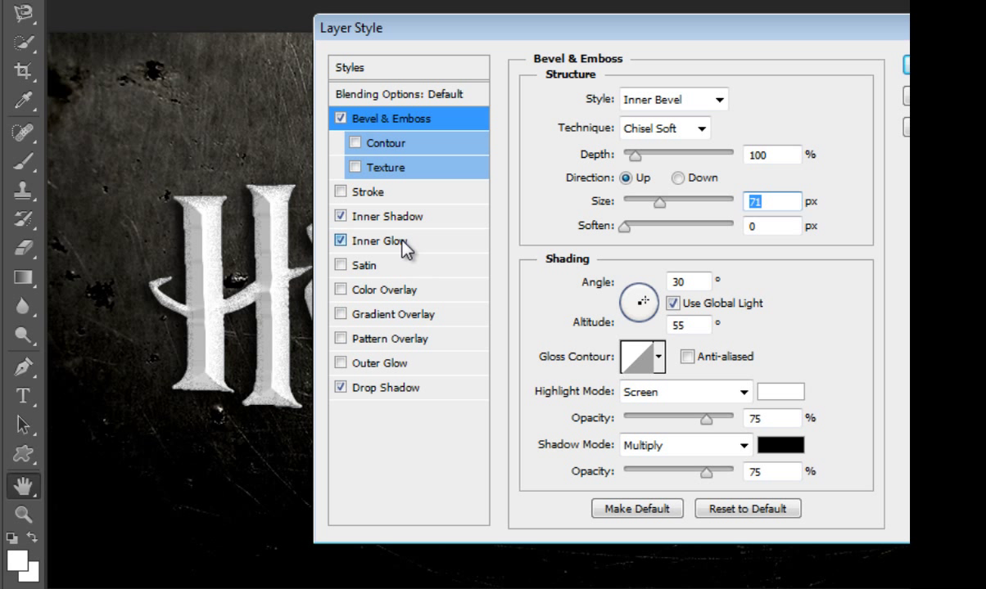
# Step: Toggle Inner Glow off and back on to compare its effect
pyautogui.click(347, 244)
pyautogui.click(342, 241)
pyautogui.click(341, 241)
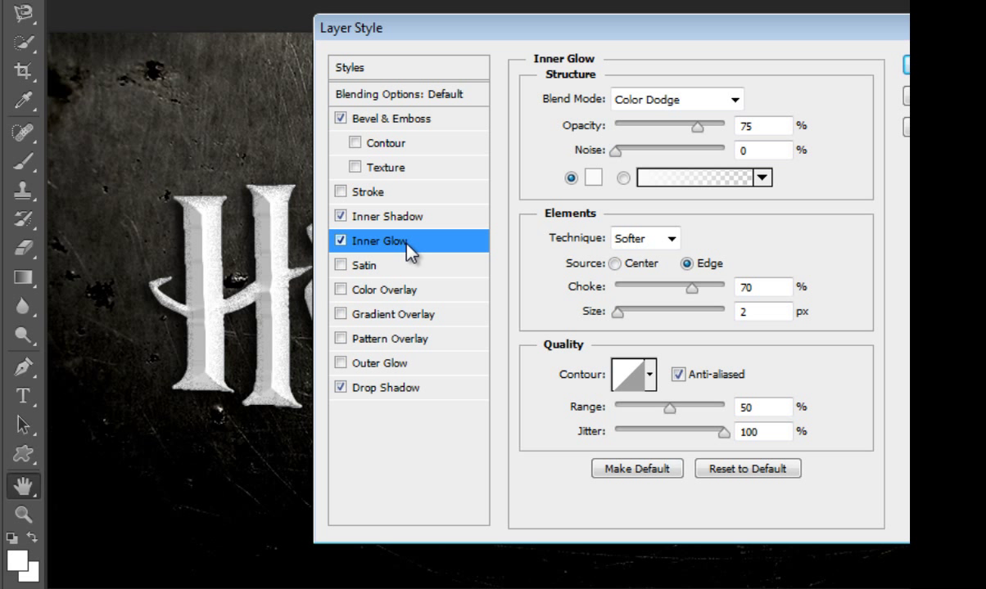
# Step: Set the bevel's light altitude to 30° with an anti-aliased Ring gloss contour
pyautogui.click(383, 120)
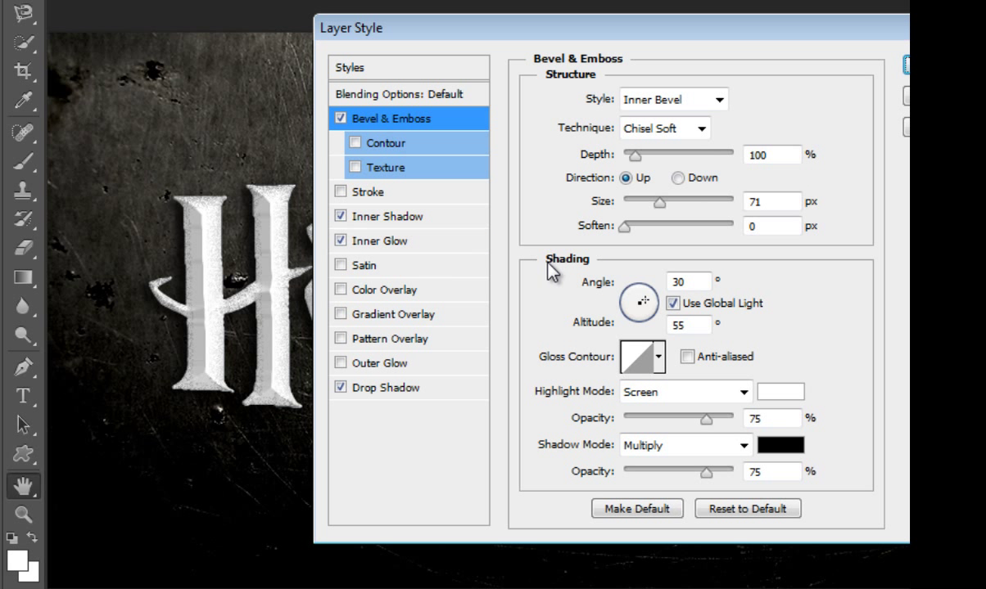
pyautogui.doubleClick(694, 322)
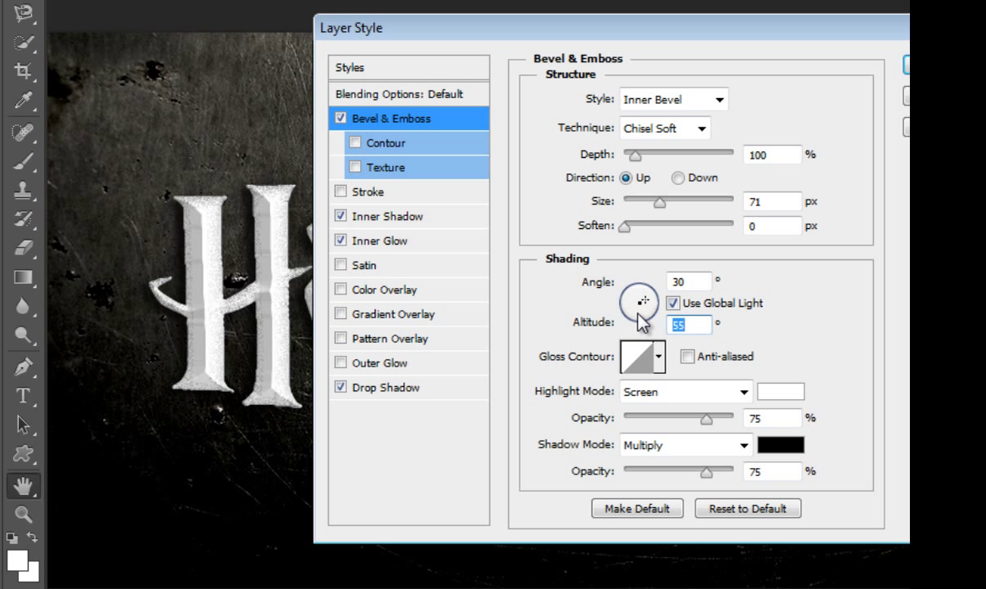
pyautogui.write('30')
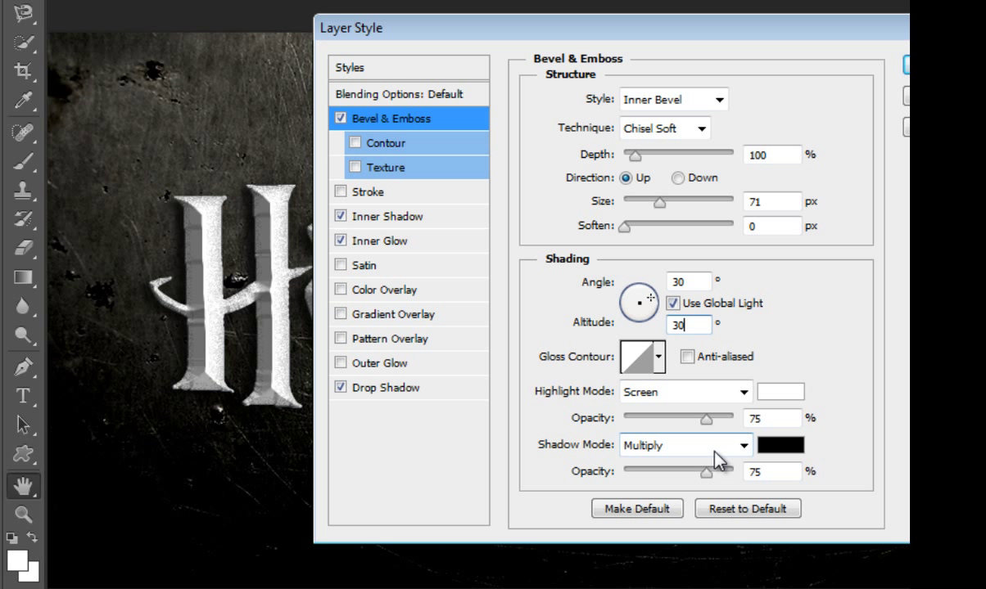
pyautogui.click(688, 358)
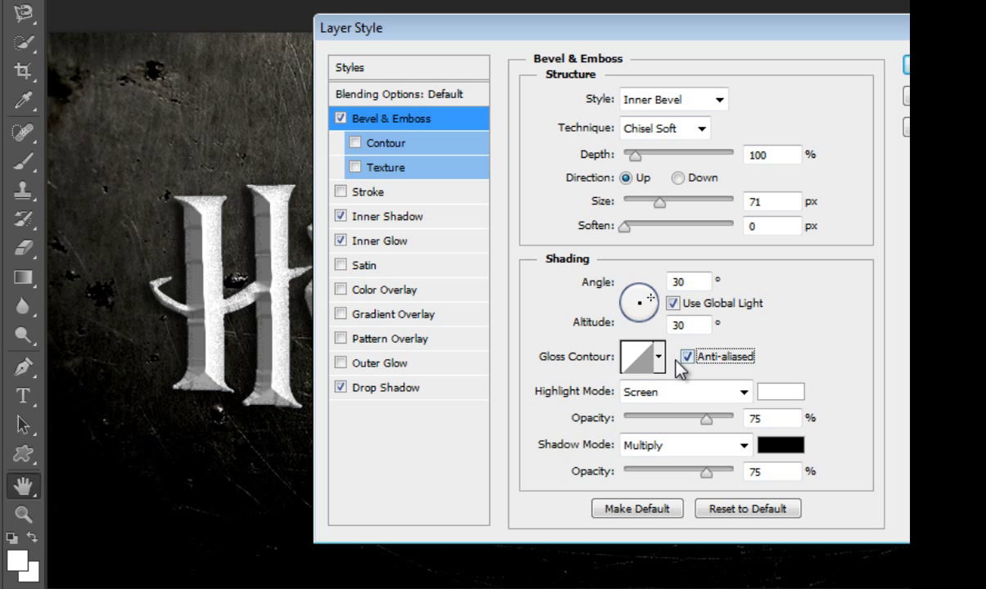
pyautogui.click(658, 357)
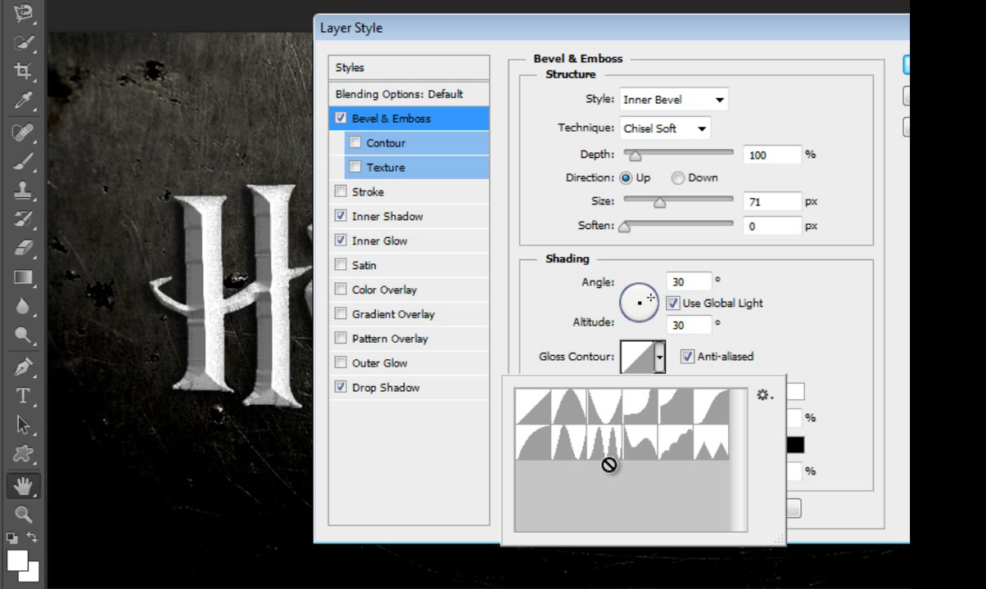
pyautogui.click(573, 452)
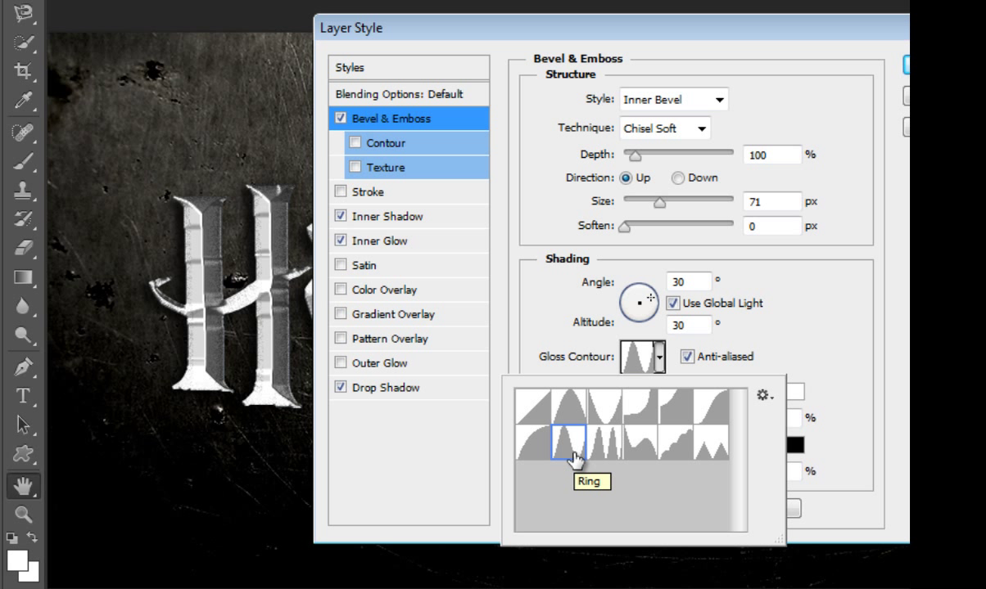
pyautogui.click(573, 448)
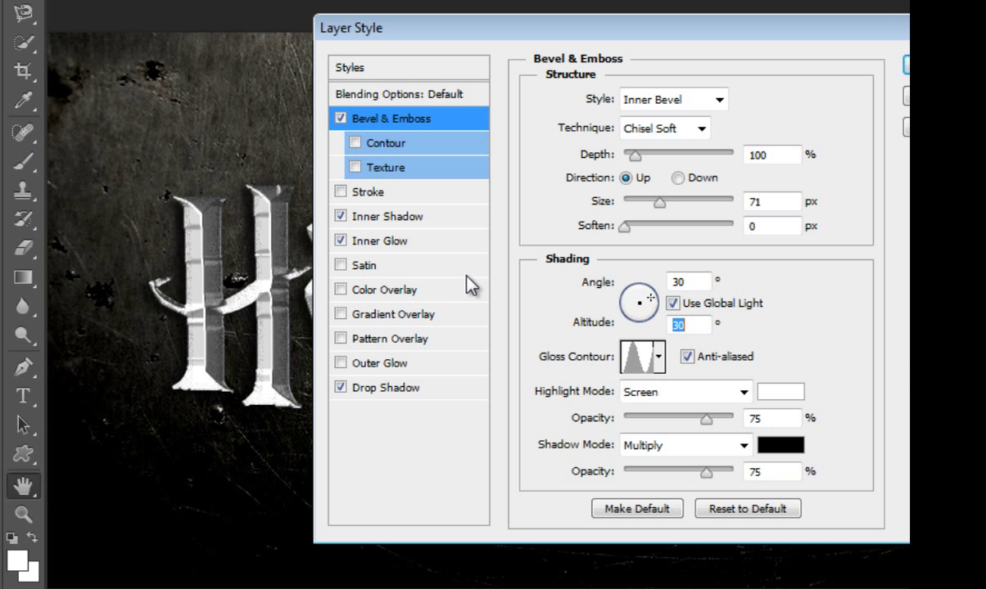
# Step: Enable an anti-aliased bevel Contour at 50% range, then switch on the Satin effect
pyautogui.click(387, 145)
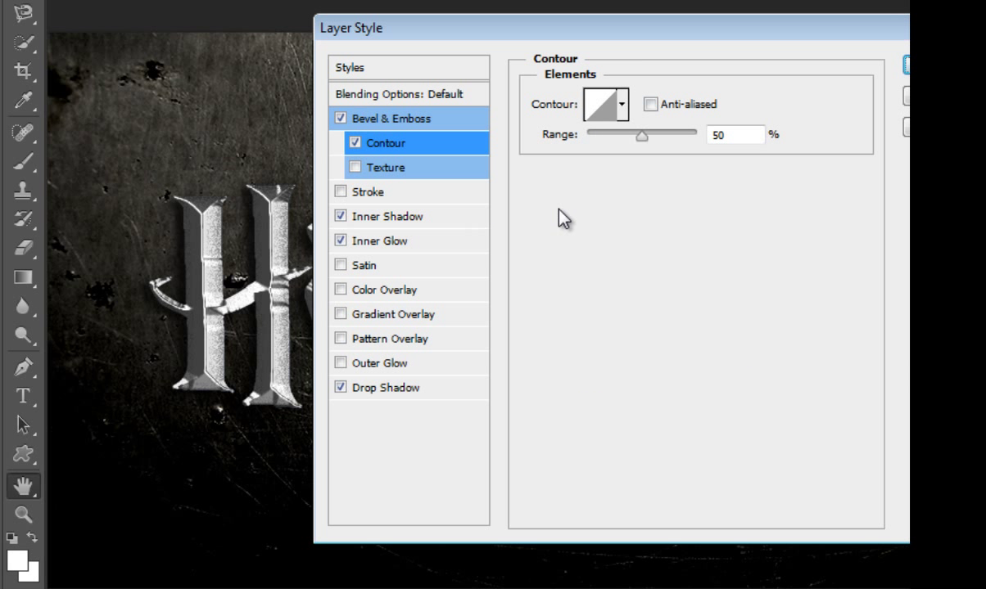
pyautogui.click(651, 105)
pyautogui.moveTo(457, 33); pyautogui.dragTo(445, 405)
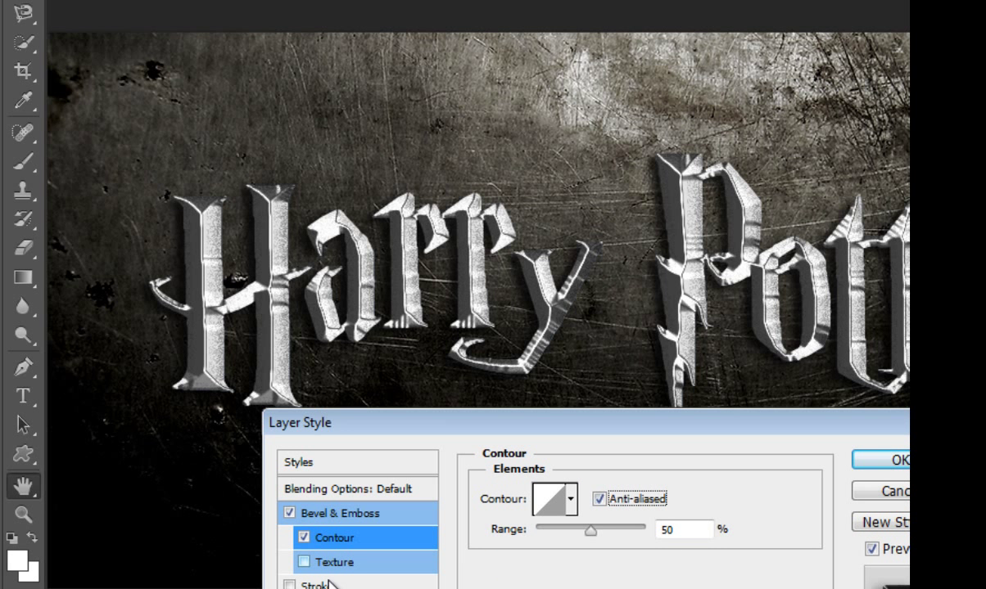
pyautogui.press('Tab')
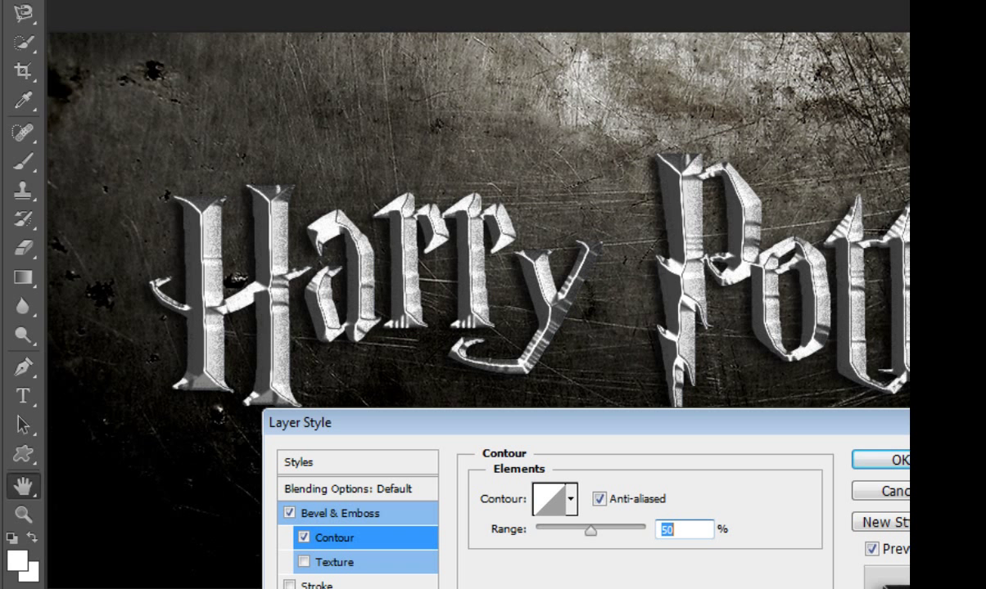
pyautogui.moveTo(543, 428); pyautogui.dragTo(471, 43)
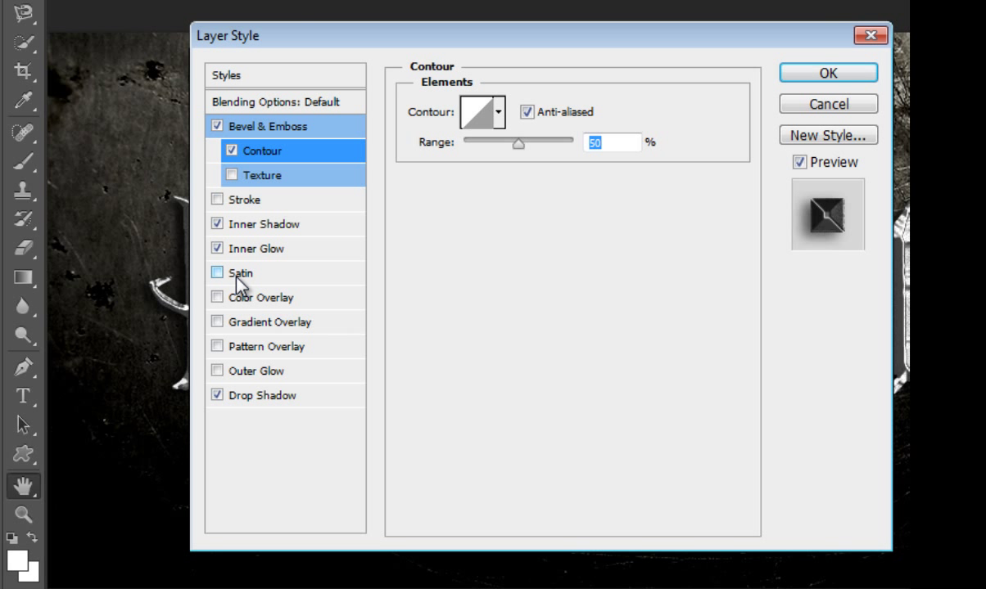
pyautogui.click(236, 277)
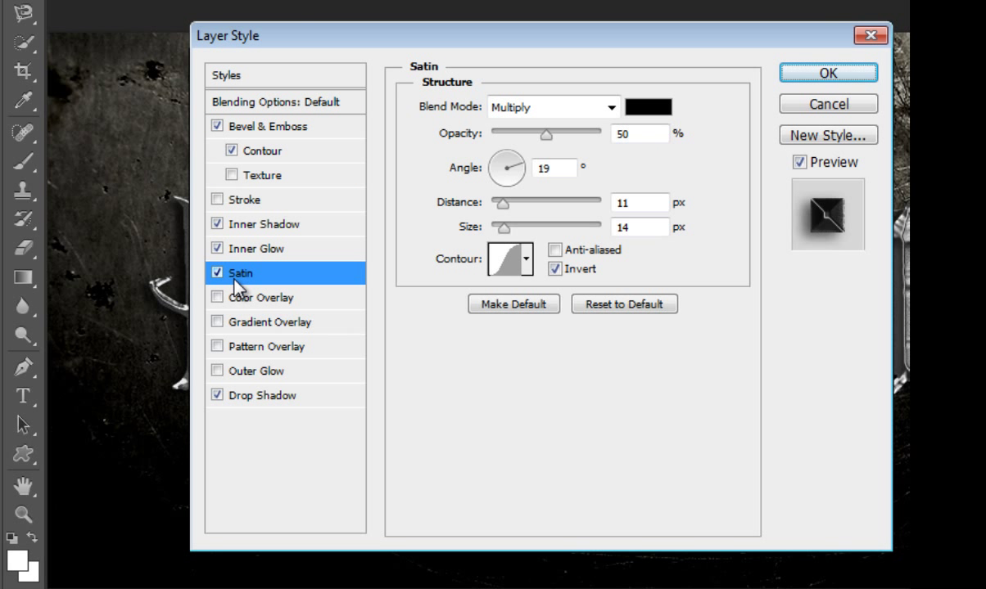
# Step: Change the Satin blend mode to Color Dodge and enable a red Color Overlay
pyautogui.click(611, 107)
pyautogui.click(469, 101)
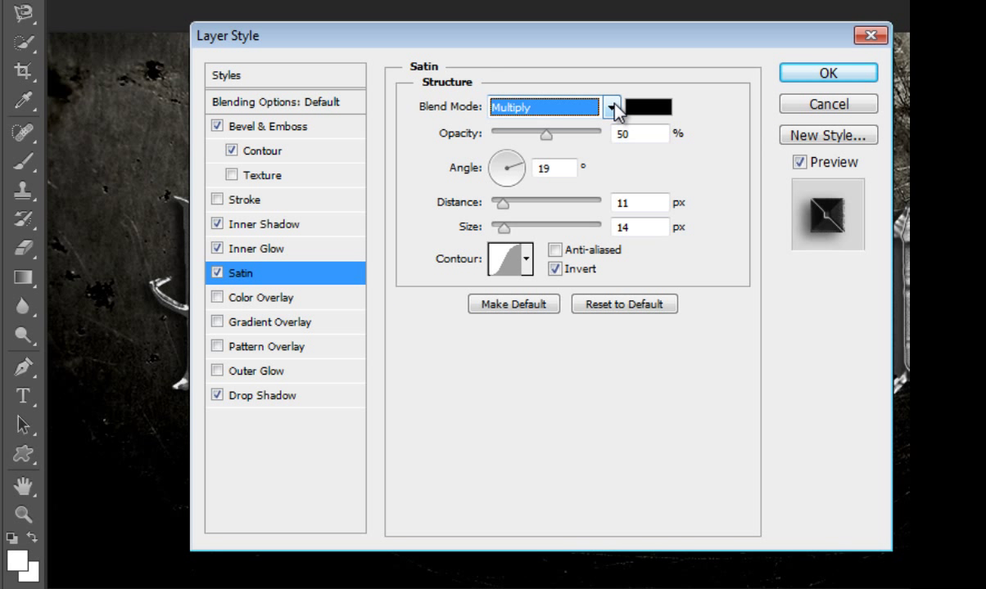
pyautogui.click(616, 108)
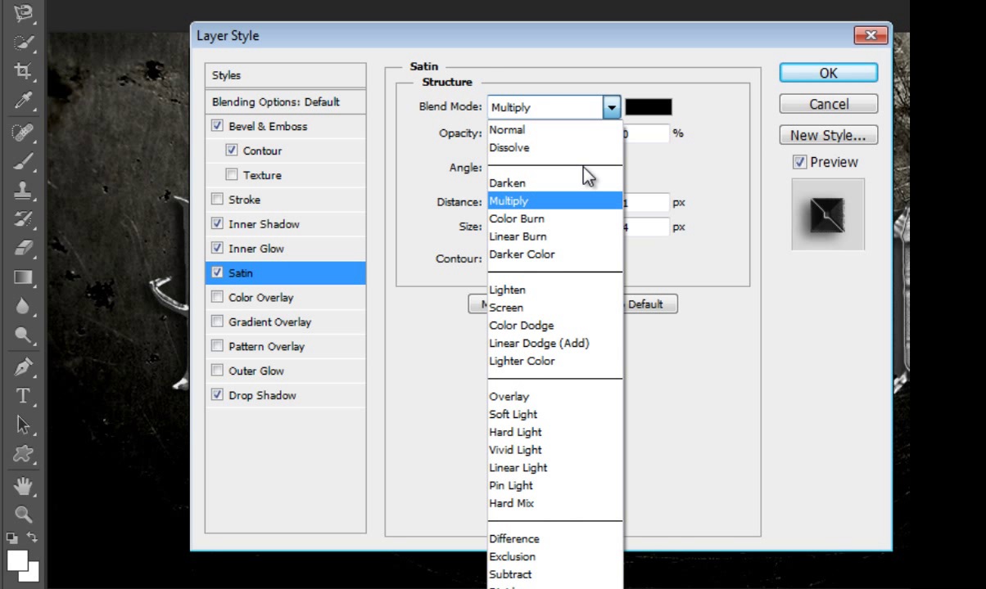
pyautogui.click(549, 327)
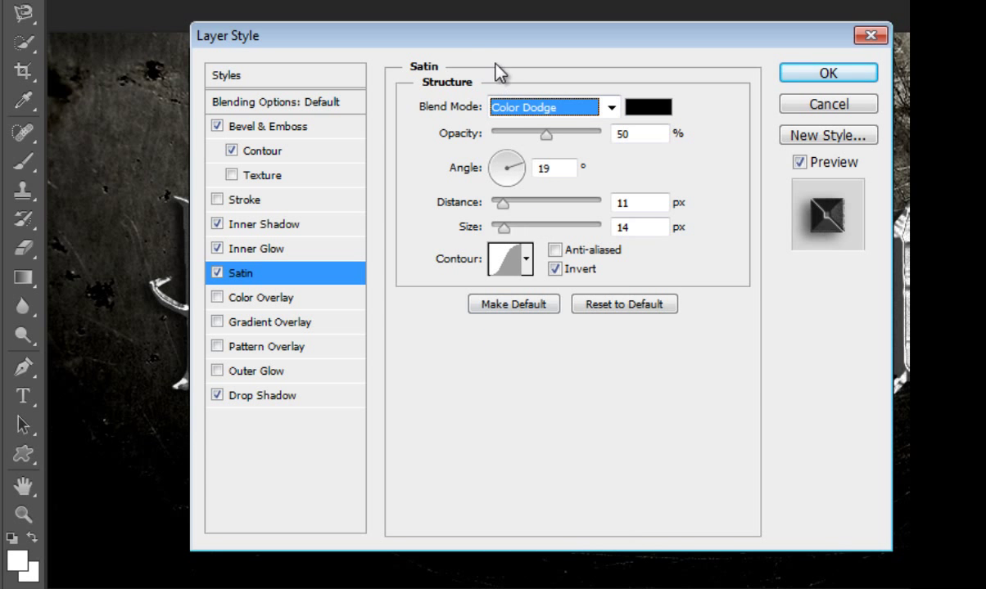
pyautogui.moveTo(483, 39); pyautogui.dragTo(463, 33)
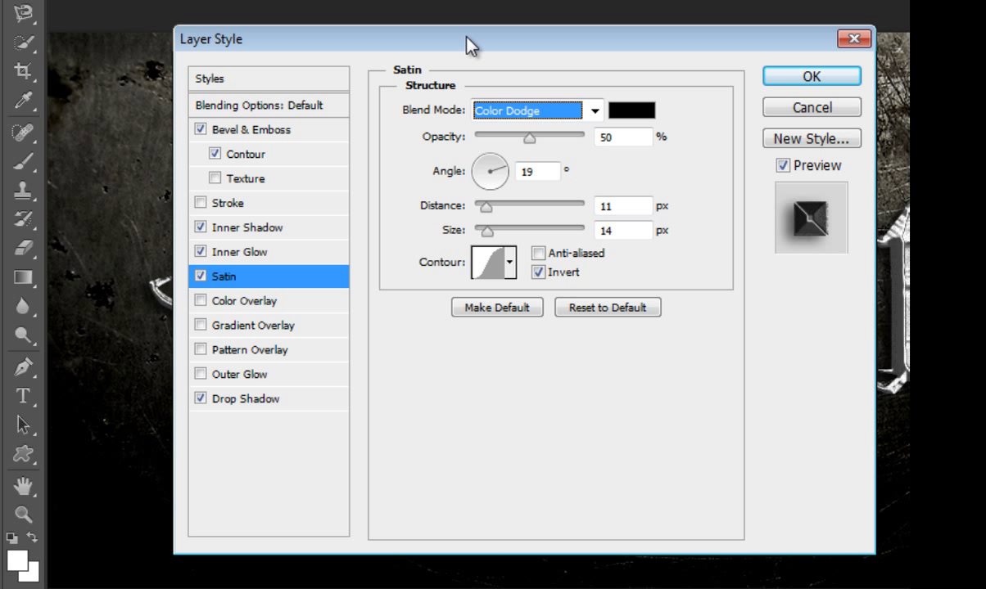
pyautogui.click(274, 302)
# Step: Change the Color Overlay colour from red to light grey c9c9c9
pyautogui.click(631, 115)
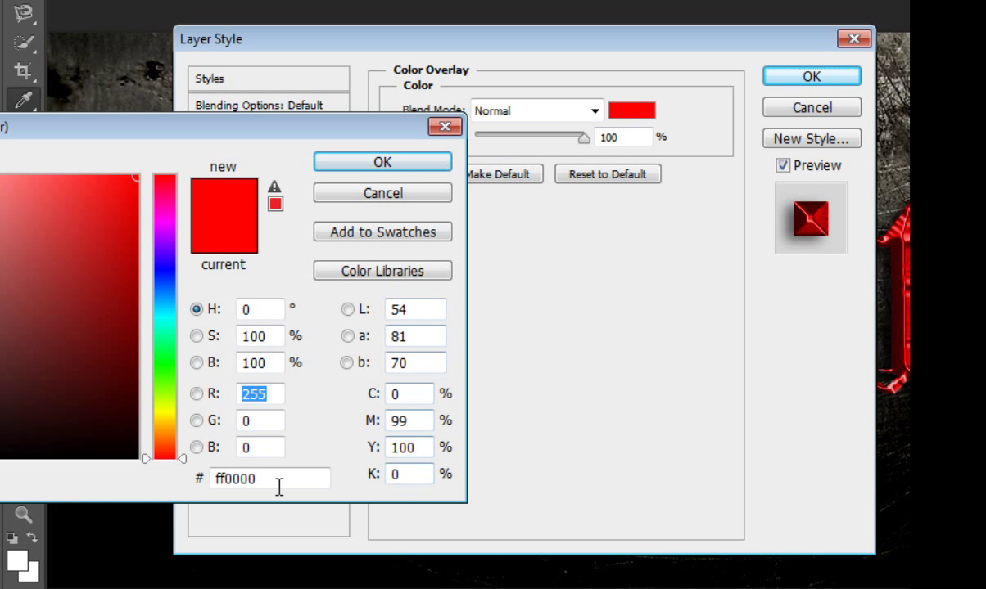
pyautogui.moveTo(24, 270); pyautogui.dragTo(2, 236)
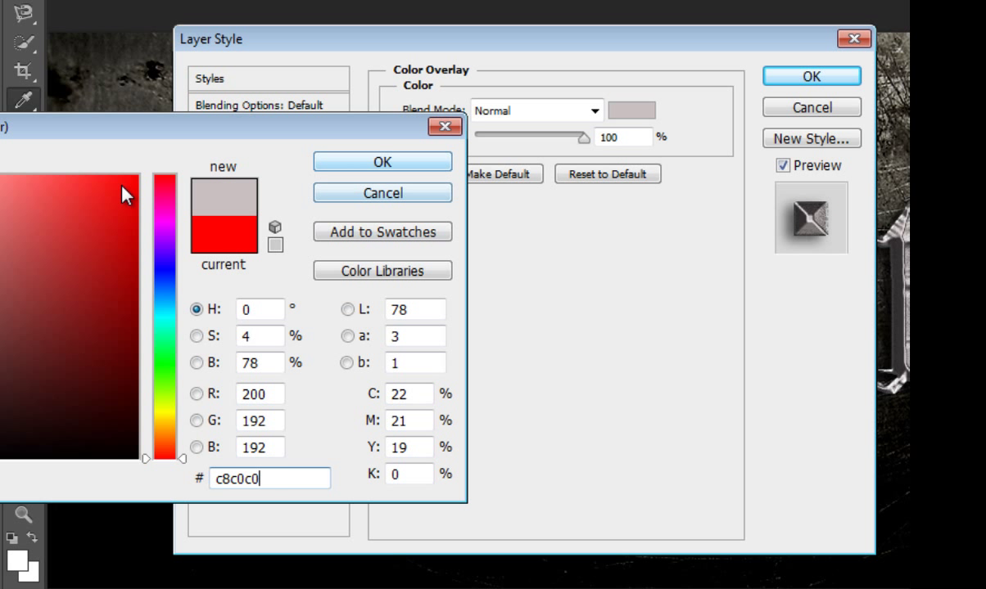
pyautogui.click(2, 232)
pyautogui.moveTo(2, 231); pyautogui.dragTo(2, 230)
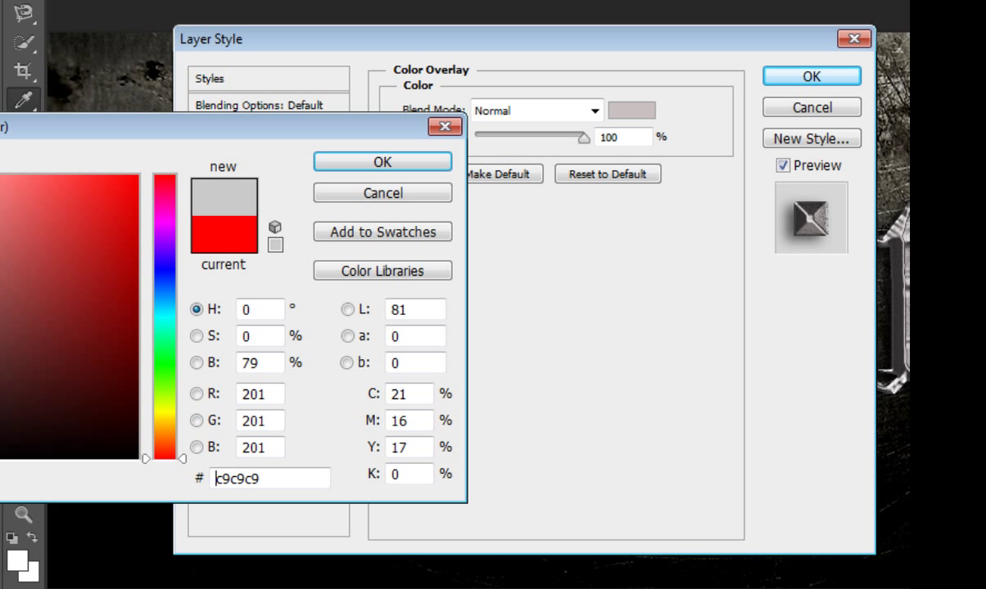
pyautogui.click(361, 164)
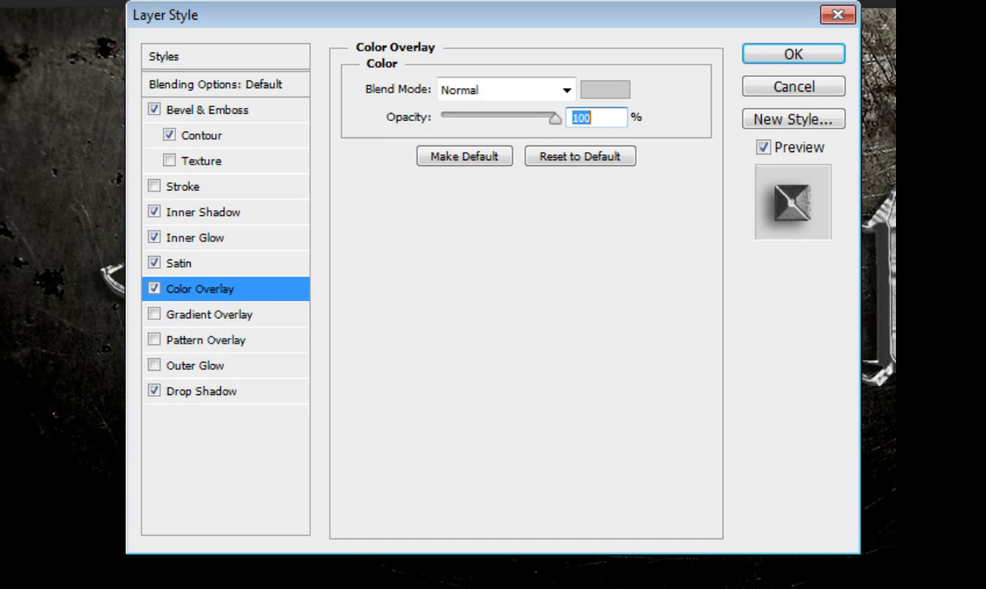
# Step: Add a Pattern Overlay using the dark gradient pattern and apply the layer style
pyautogui.click(250, 350)
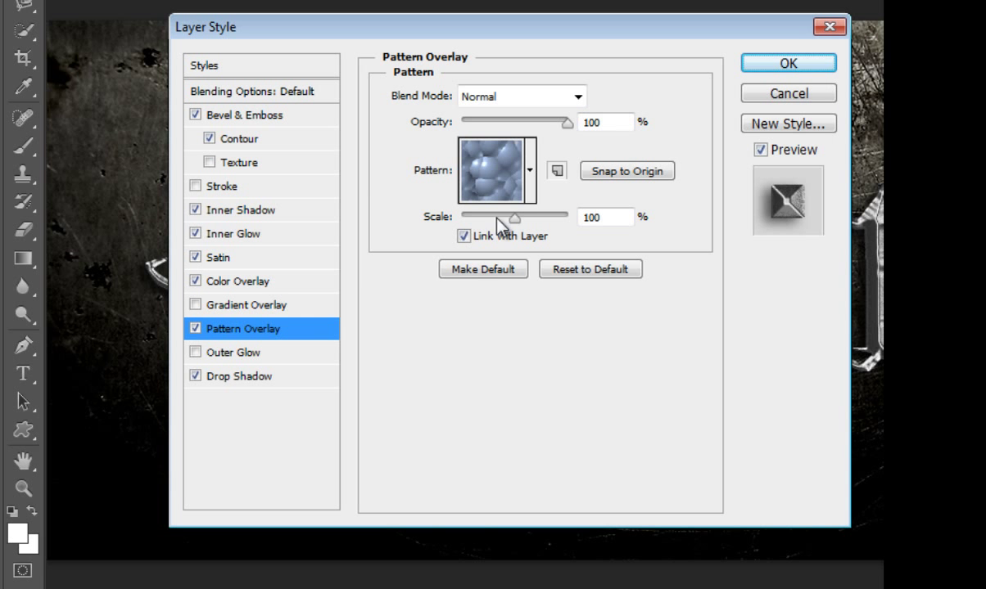
pyautogui.click(530, 171)
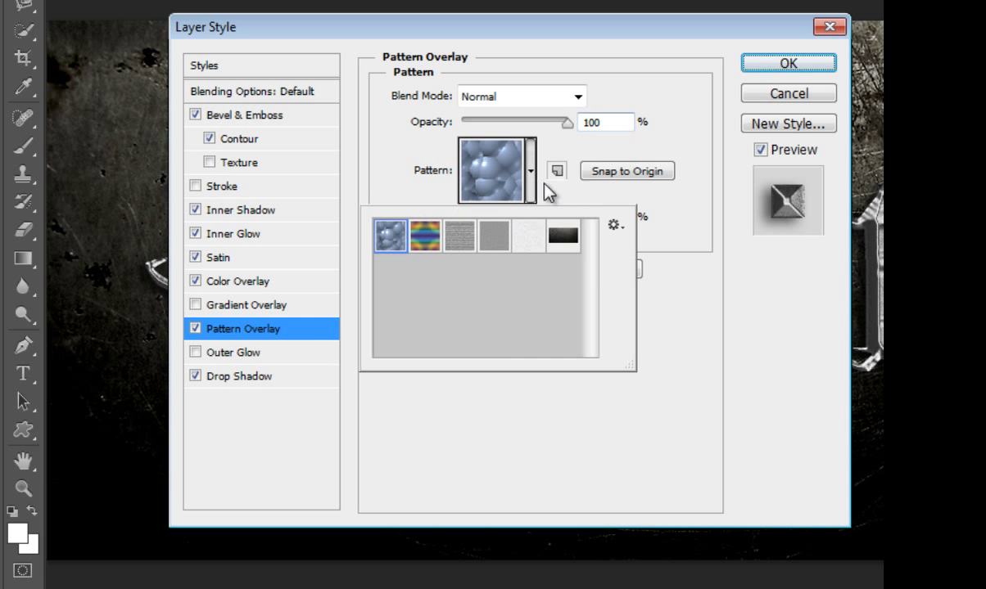
pyautogui.click(569, 238)
pyautogui.click(777, 67)
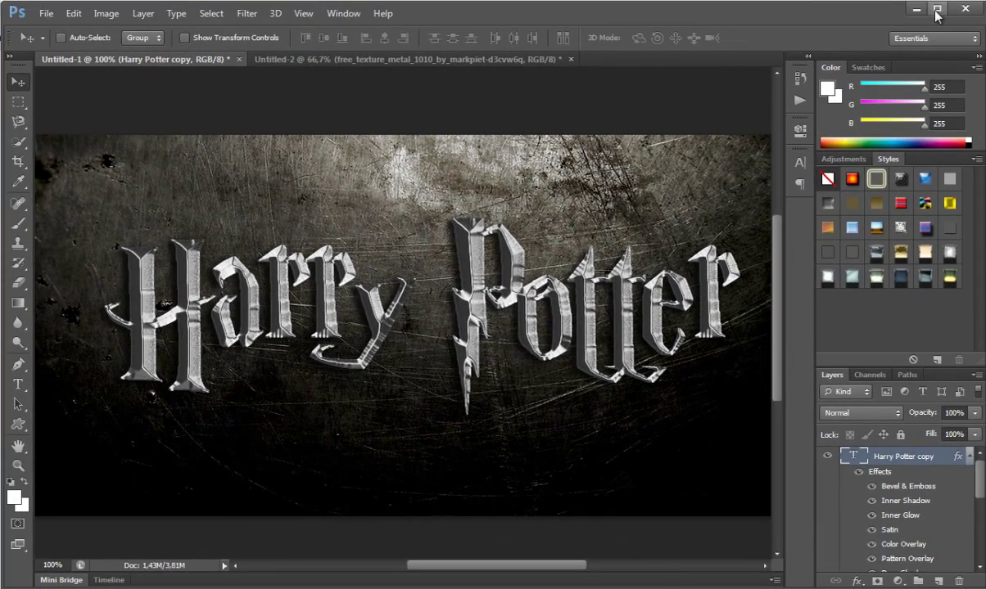
# Step: Set the Harry Potter copy layer to Overlay blending at 44% opacity
pyautogui.click(938, 10)
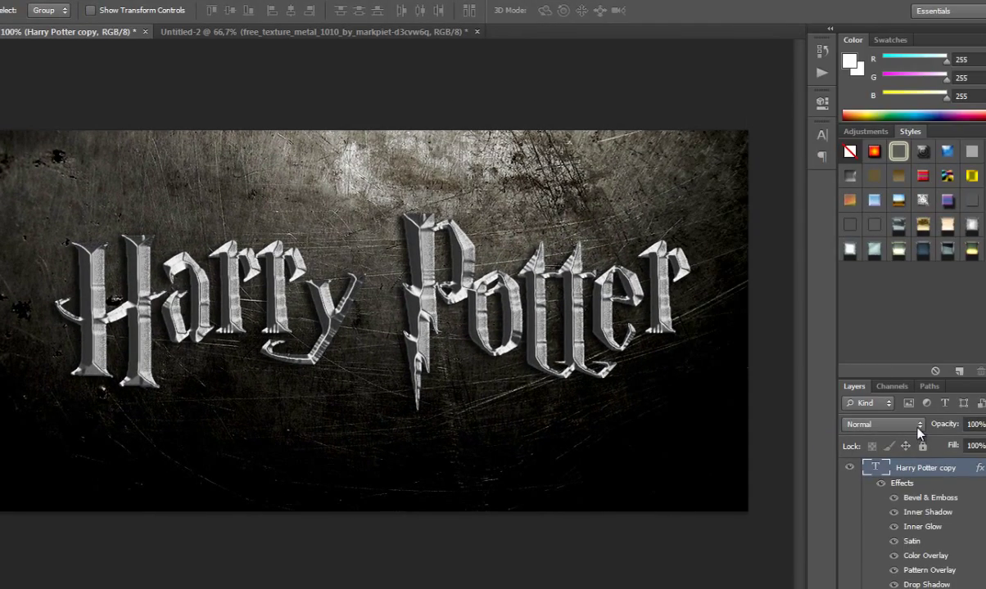
pyautogui.click(918, 426)
pyautogui.click(868, 259)
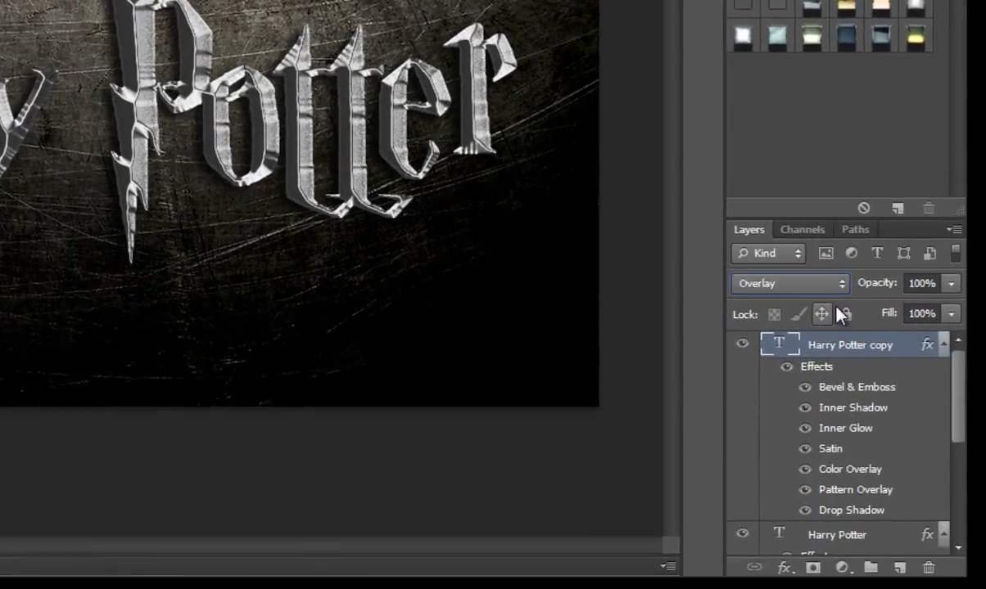
pyautogui.scroll(-3, 851, 476)
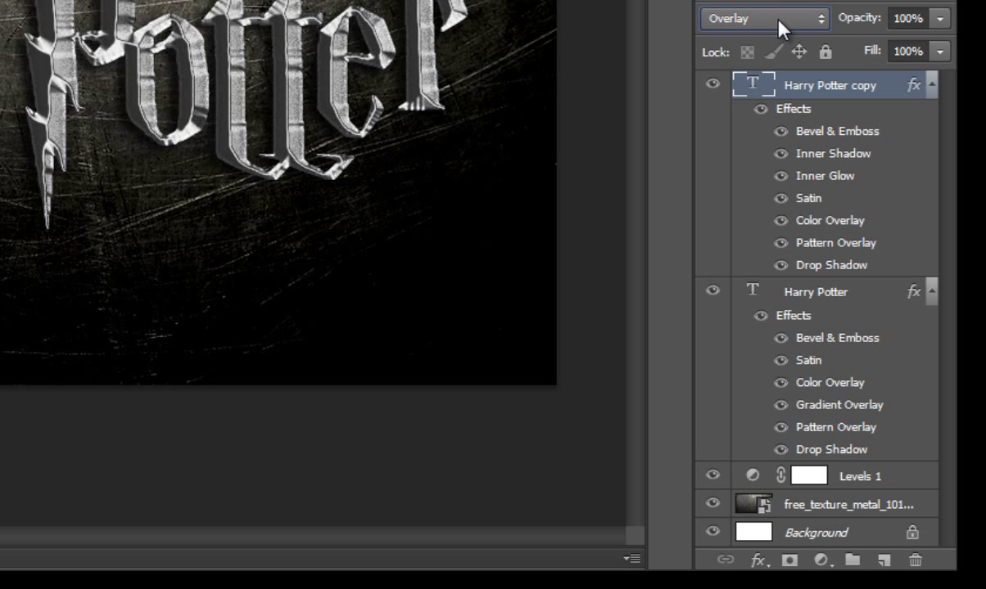
pyautogui.moveTo(861, 25)
pyautogui.mouseDown()
pyautogui.moveTo(833, 25)
pyautogui.moveTo(860, 28)
pyautogui.mouseUp()
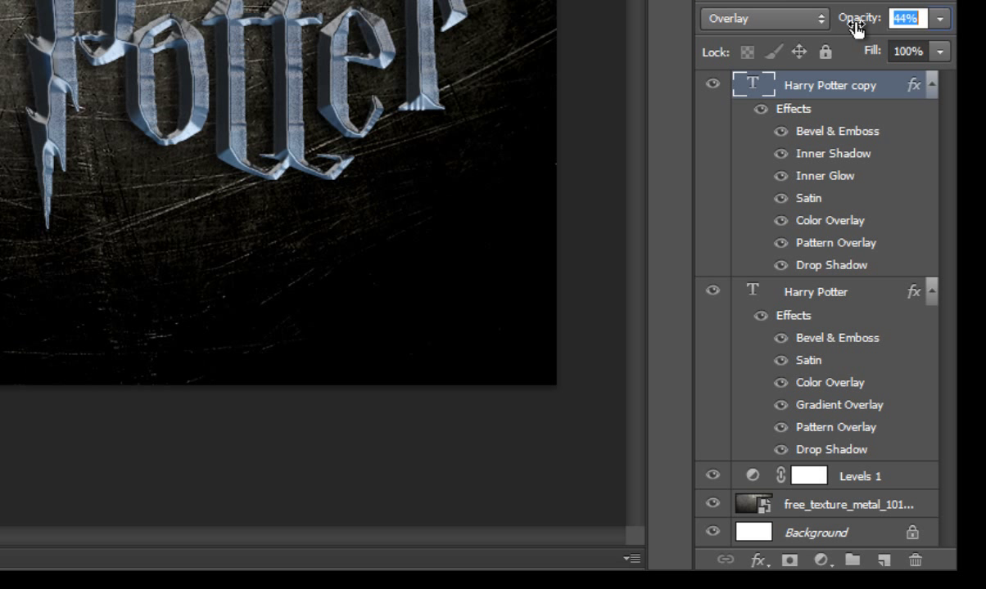